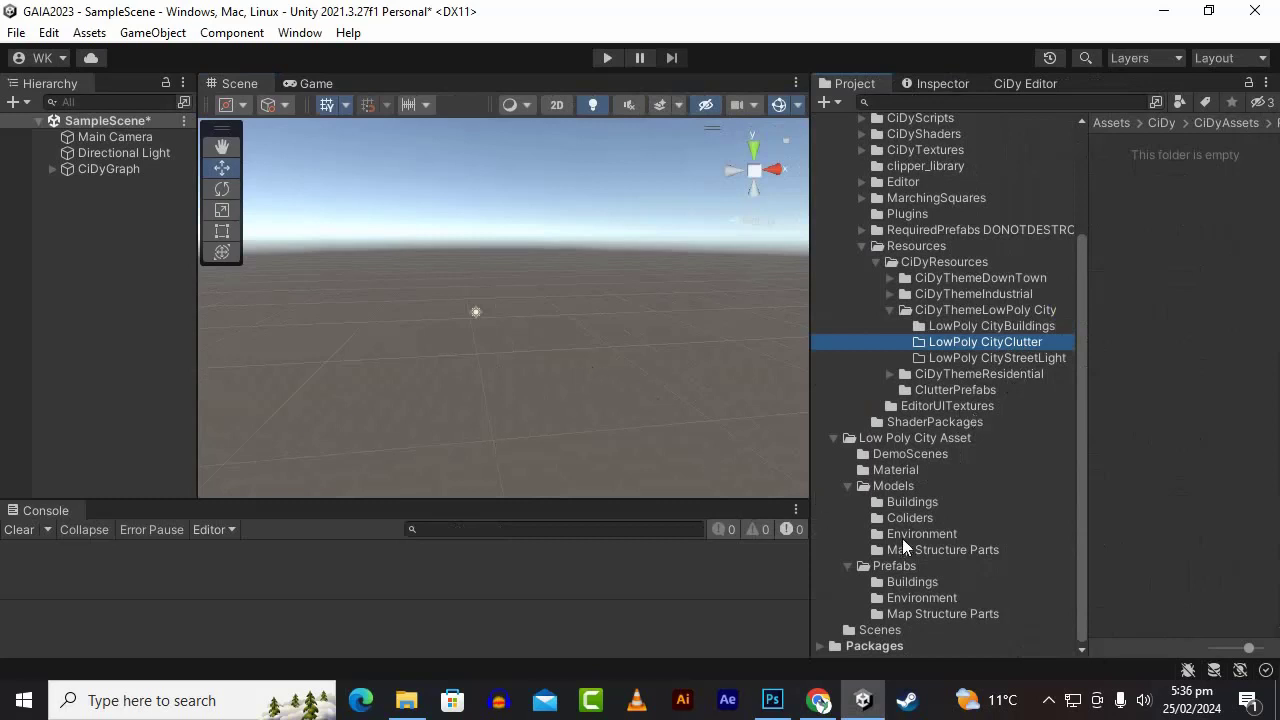
Step: Add the Trash_bin3_1 prefab from the Low Poly City Asset Environment prefabs folder to the scene hierarchy
left_click(939, 598)
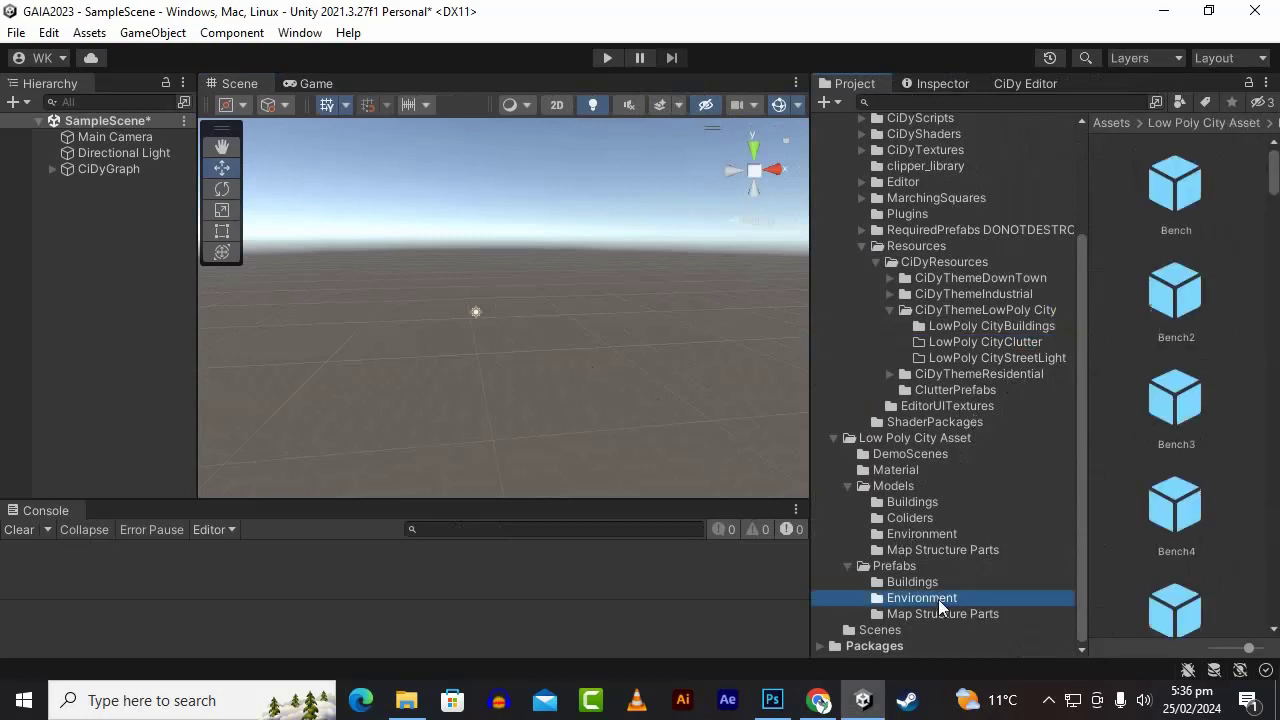
left_click(947, 588)
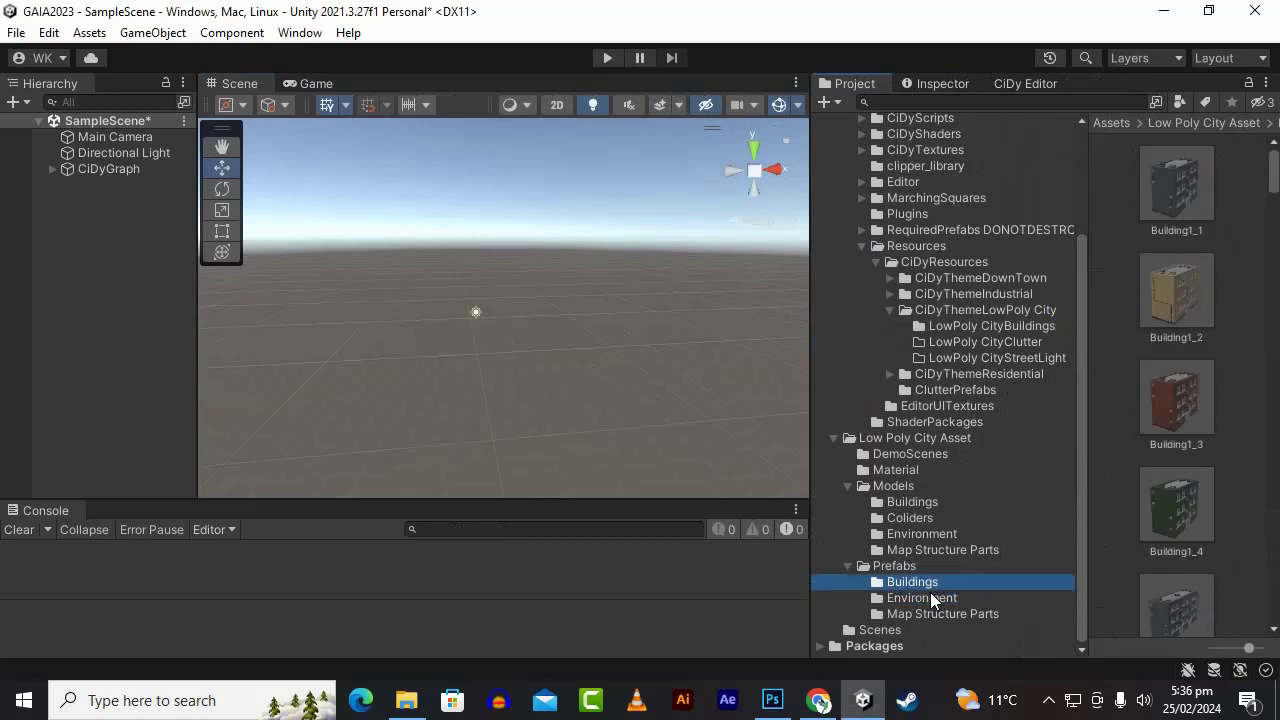
scroll(1257, 474, "down", 5)
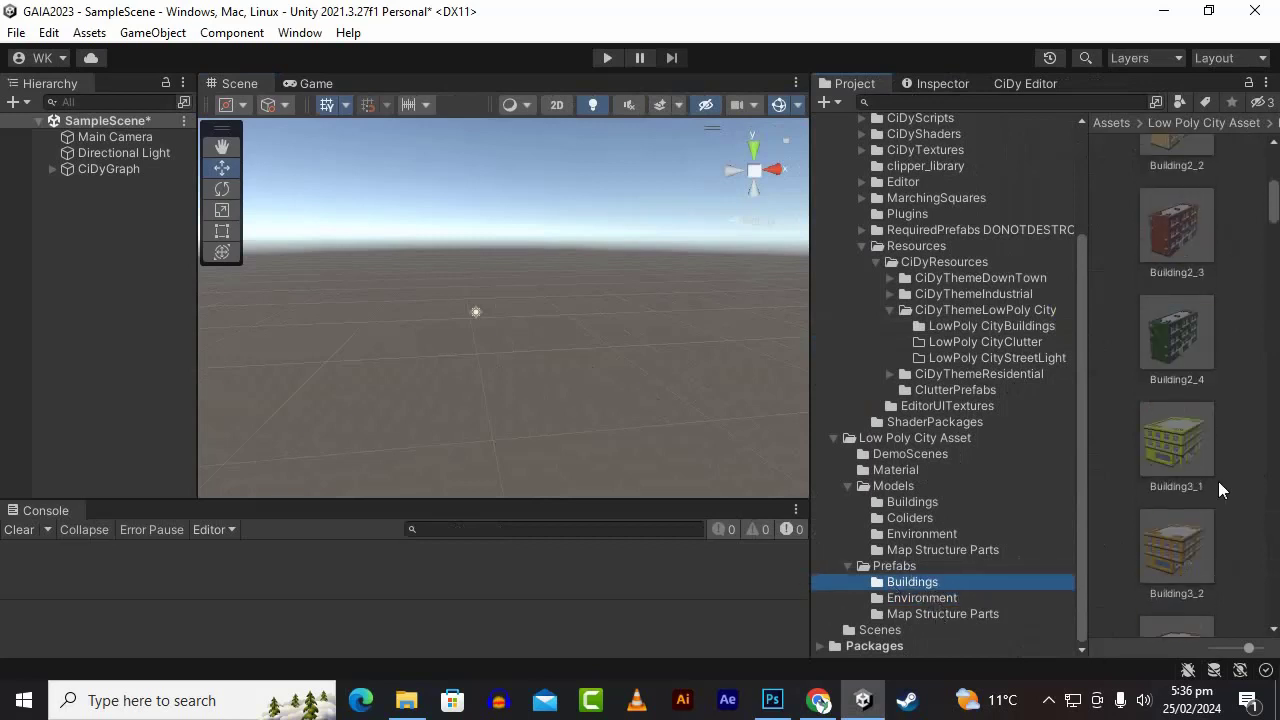
left_click(928, 597)
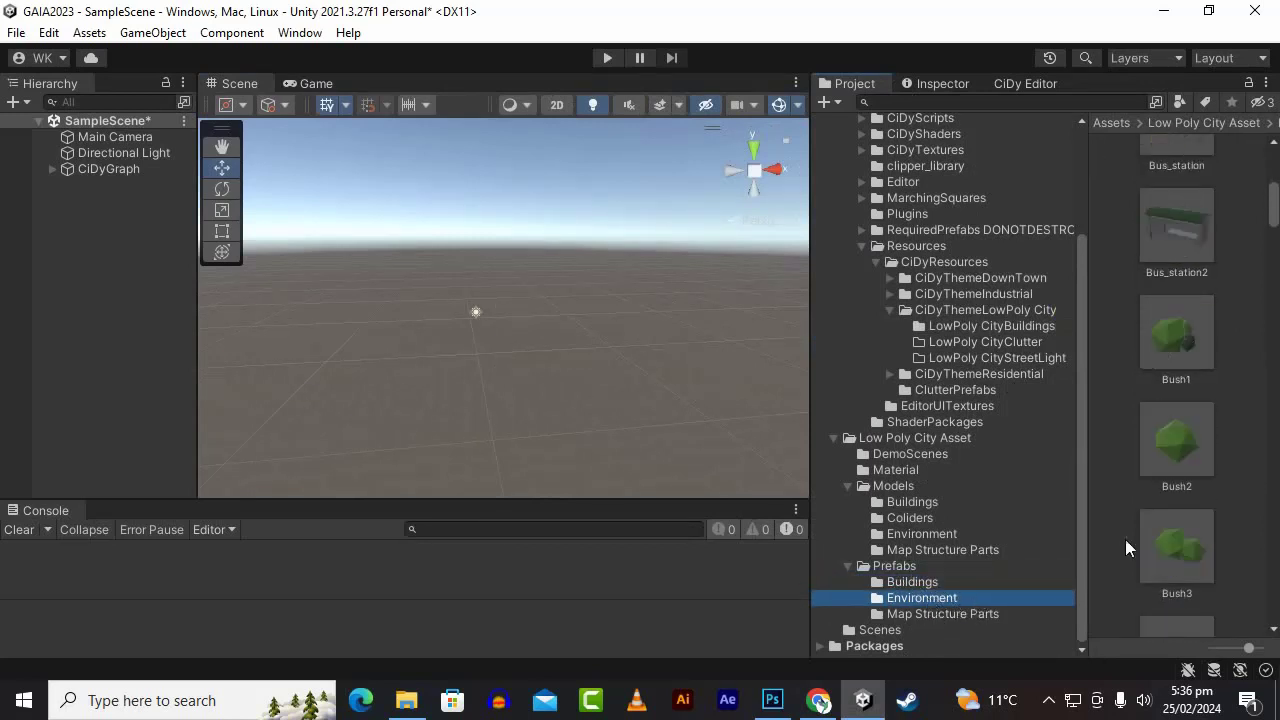
left_click_drag(1274, 261, 1240, 606)
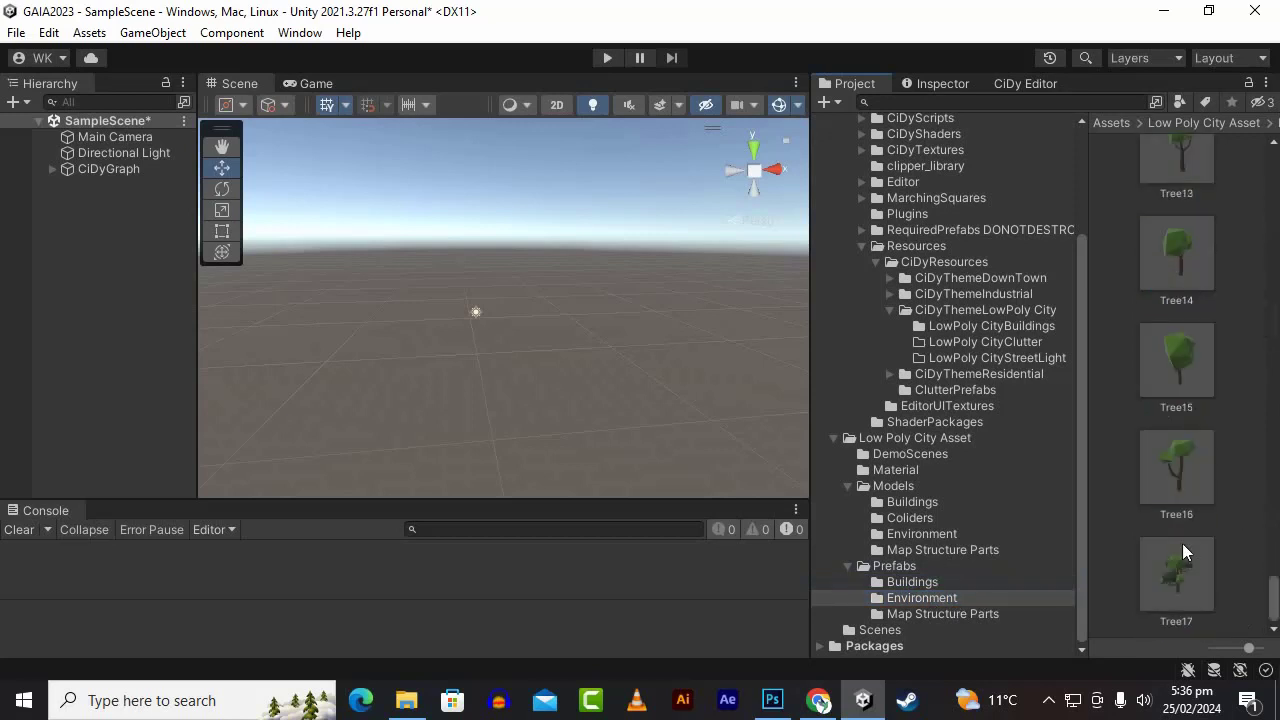
scroll(1172, 558, "up", 10)
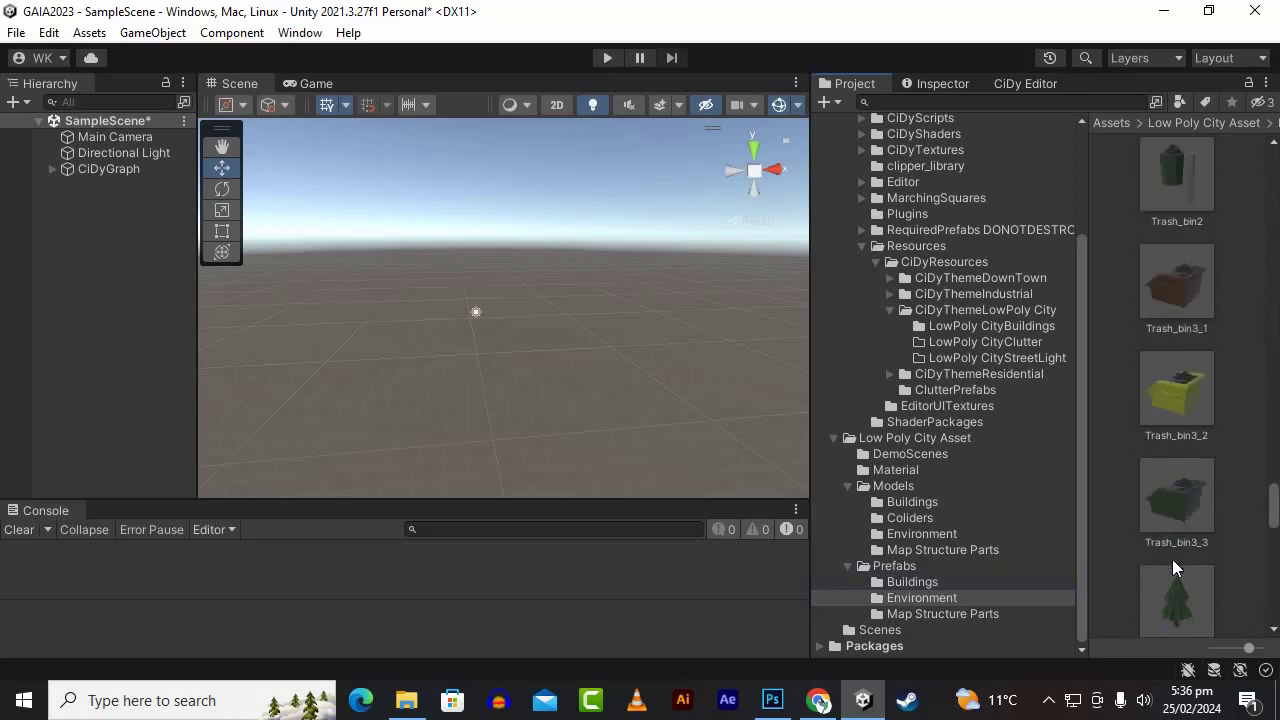
scroll(1173, 560, "down", 3)
left_click(1175, 458)
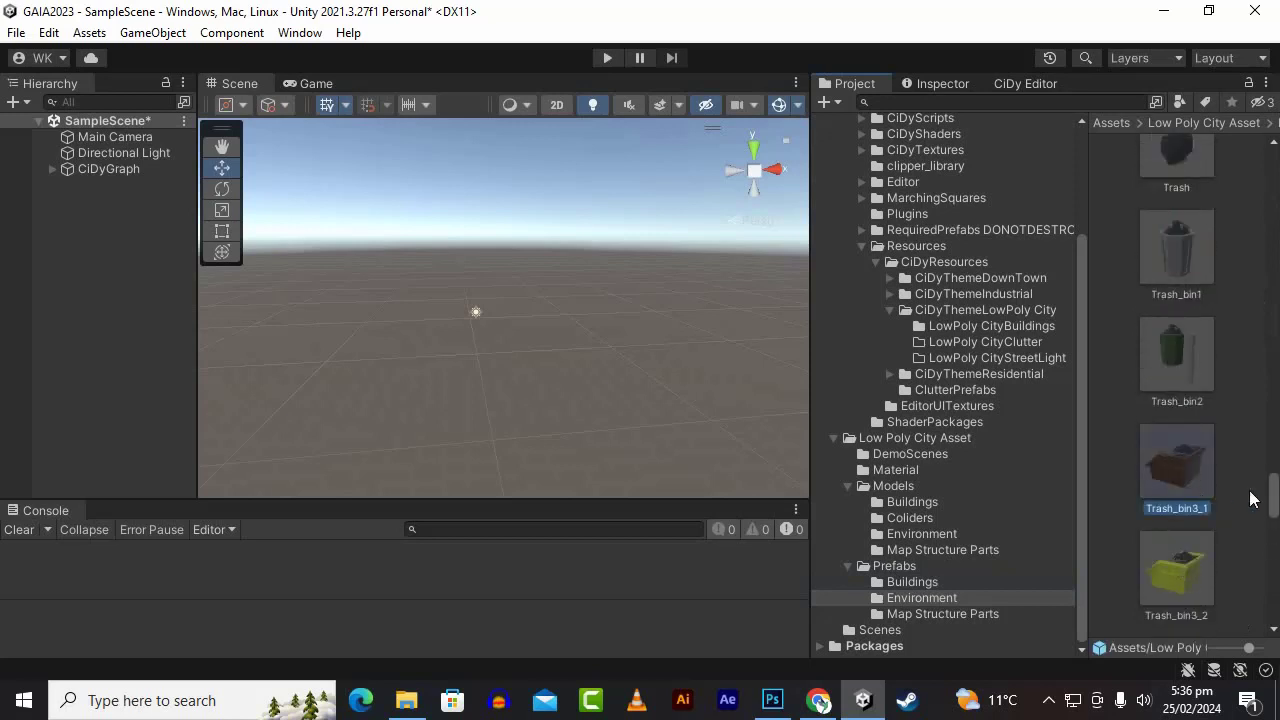
left_click_drag(1276, 500, 1228, 478)
scroll(1195, 471, "up", 8)
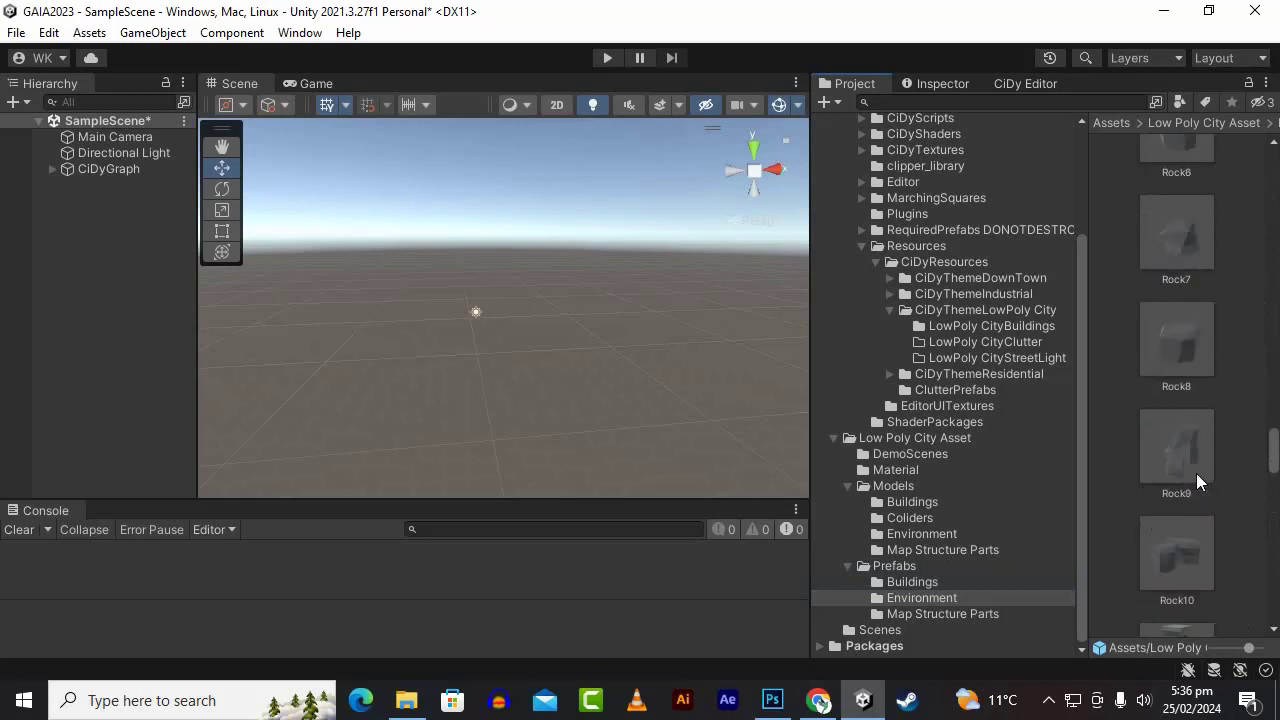
scroll(1194, 474, "down", 12)
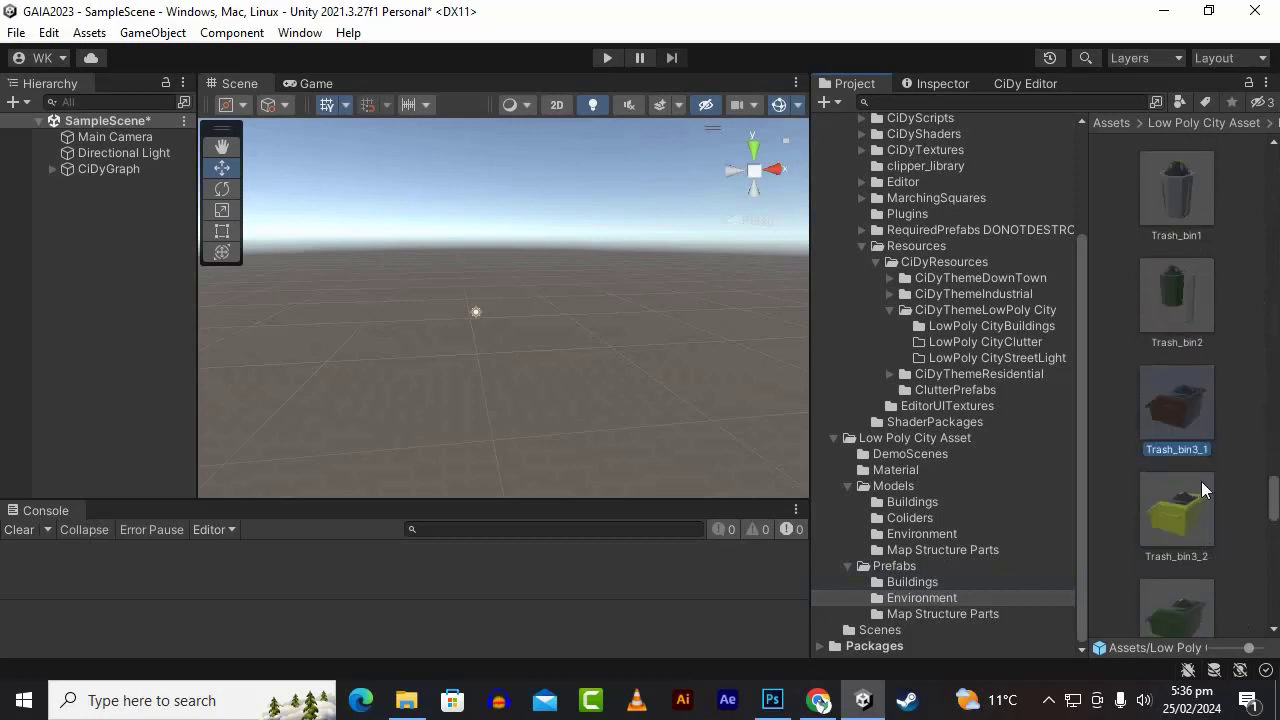
left_click_drag(1197, 449, 98, 327)
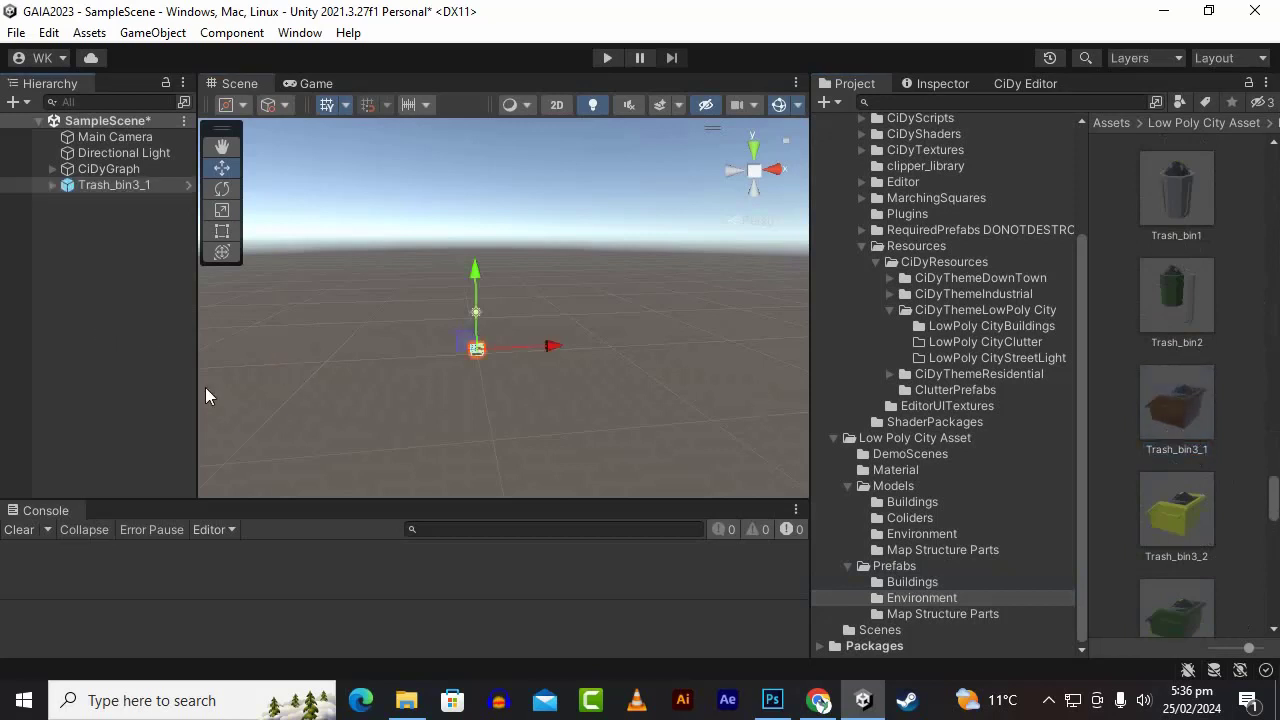
Step: Place the Statue1 prefab from the Environment prefabs into the scene
scroll(1176, 475, "up", 5)
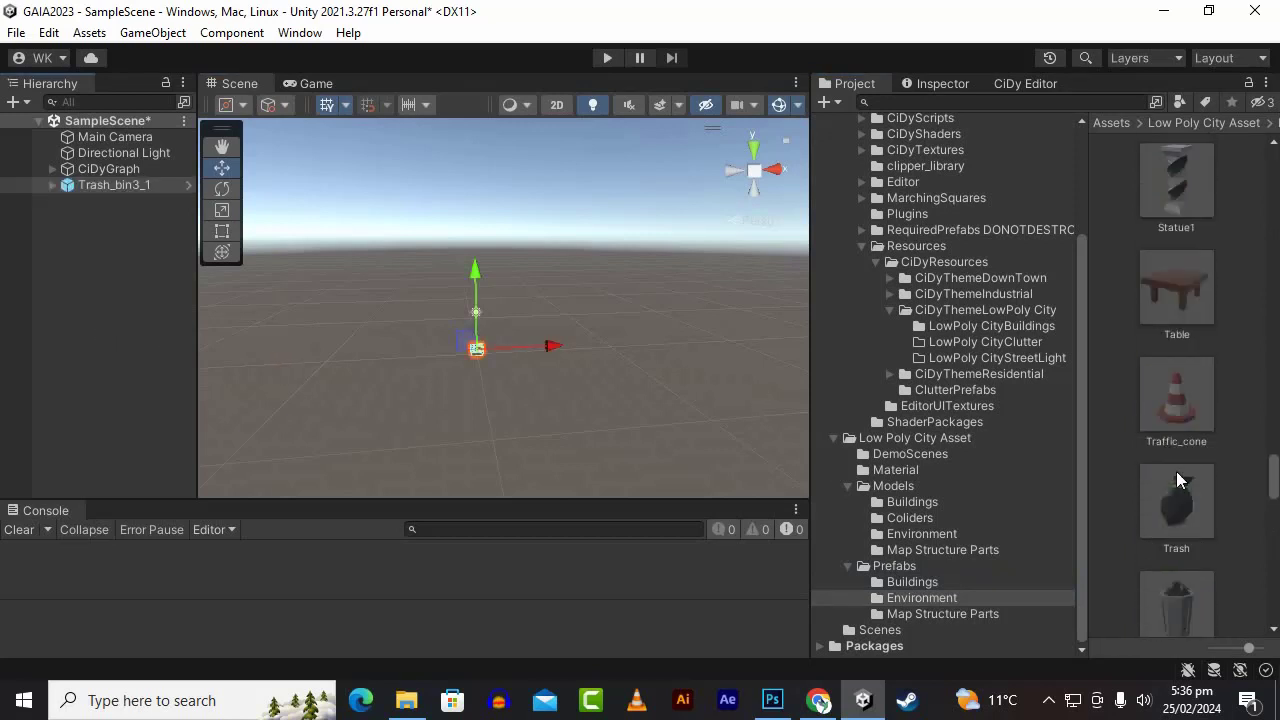
scroll(1216, 495, "down", 1)
scroll(1235, 515, "up", 2)
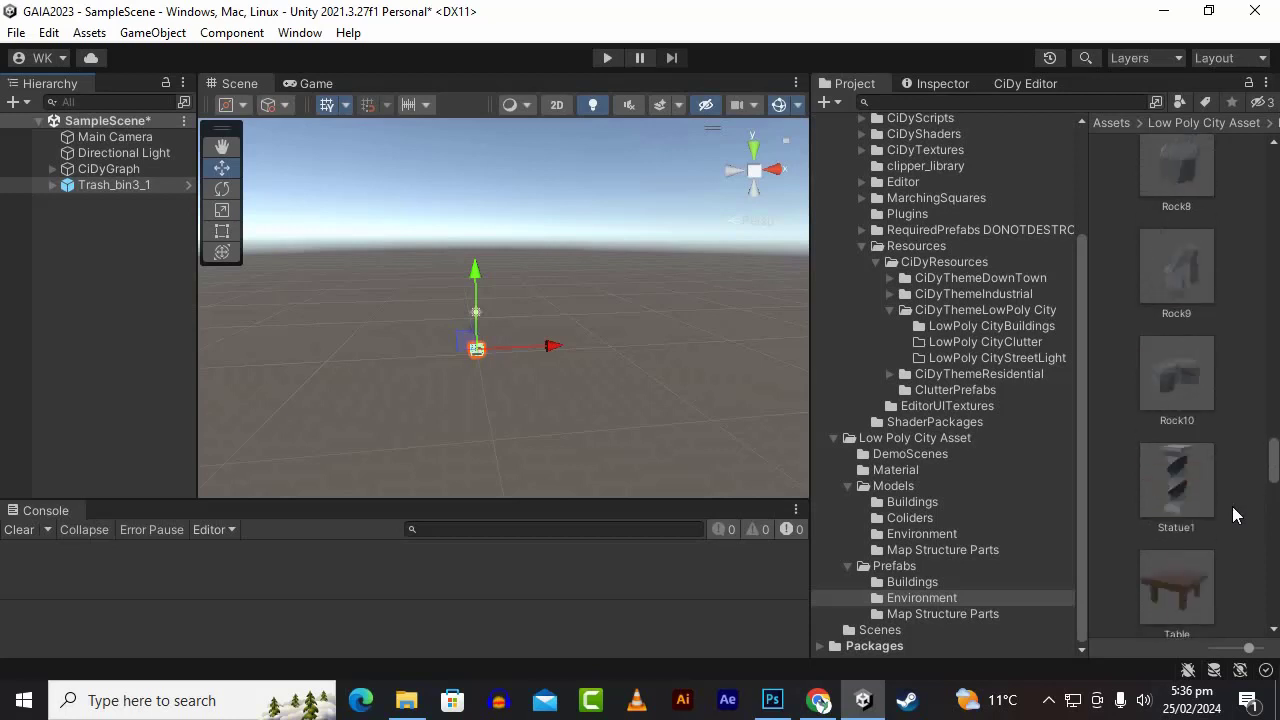
scroll(1190, 500, "down", 1)
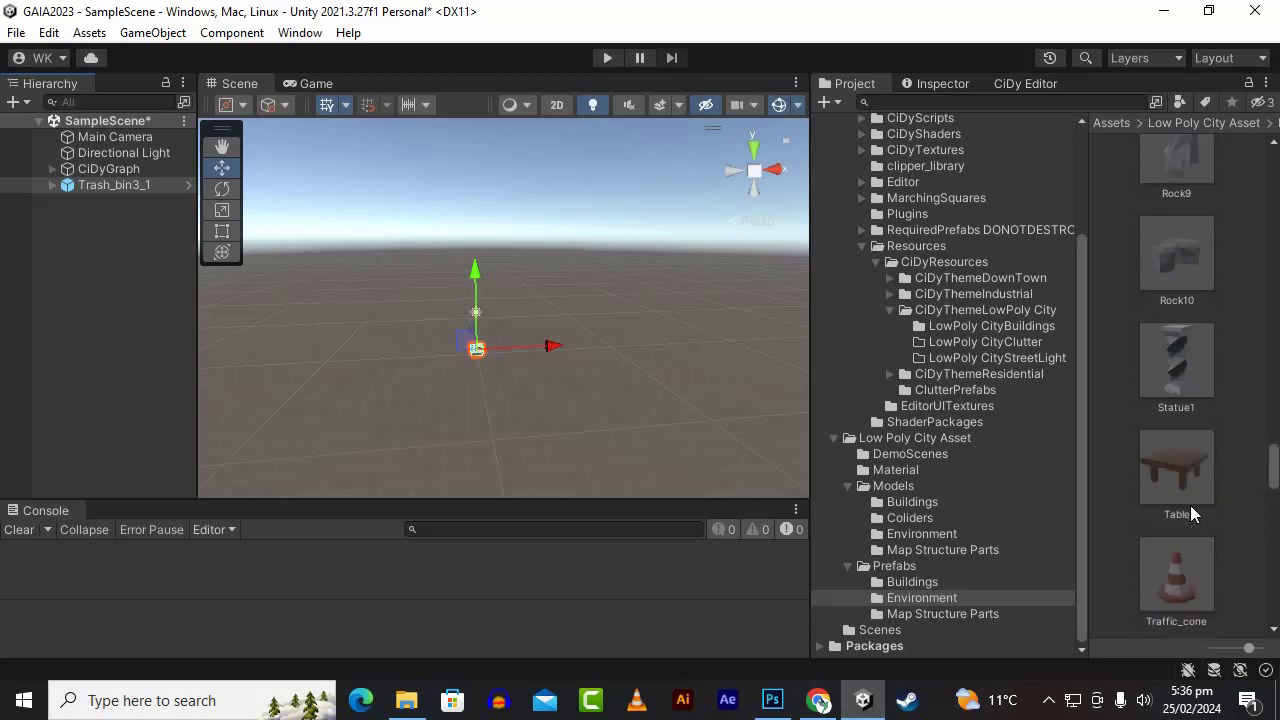
left_click_drag(1174, 370, 607, 382)
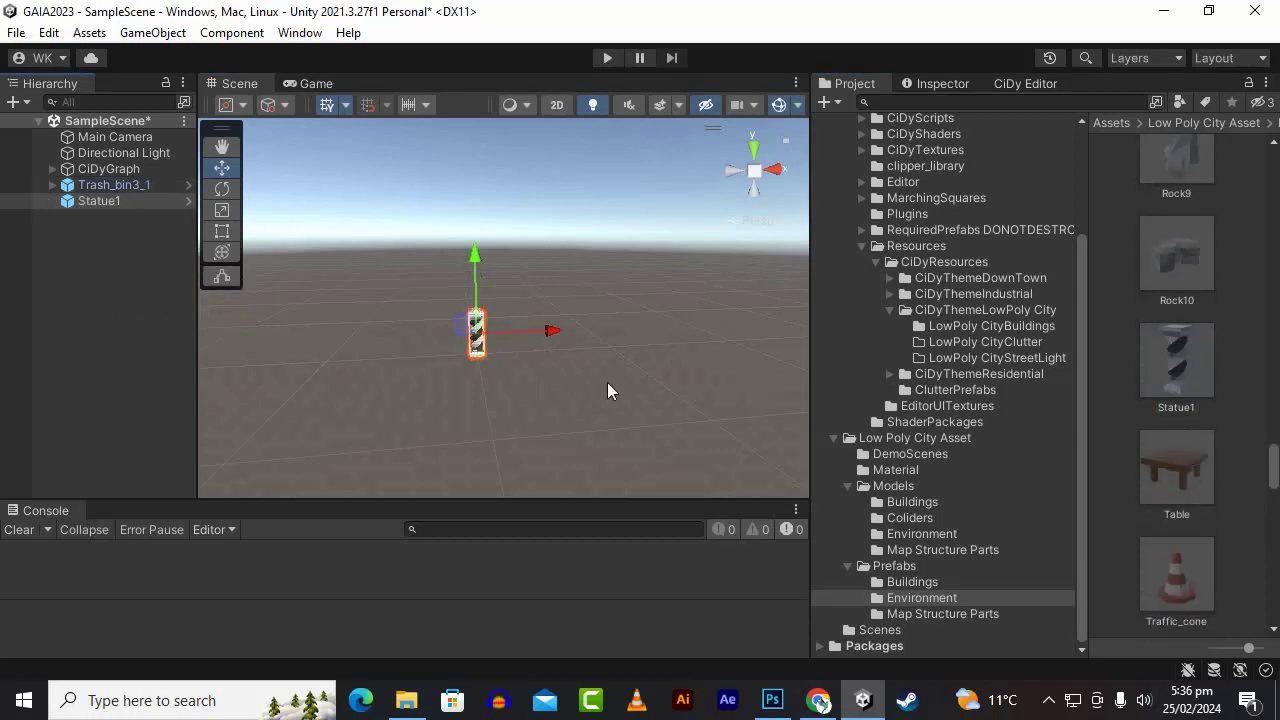
Step: Add the Bus_station prefab from the Environment prefabs to the scene hierarchy
scroll(1260, 510, "up", 6)
left_click_drag(1268, 432, 1275, 183)
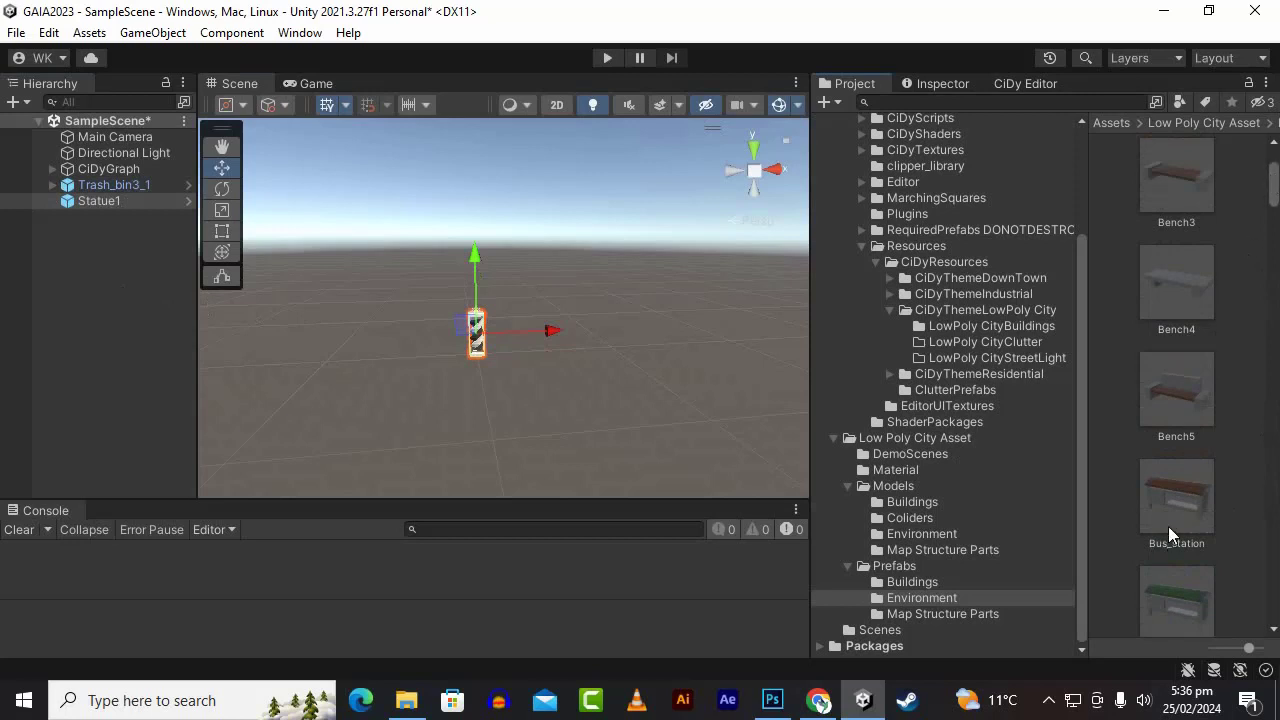
left_click_drag(1168, 526, 110, 295)
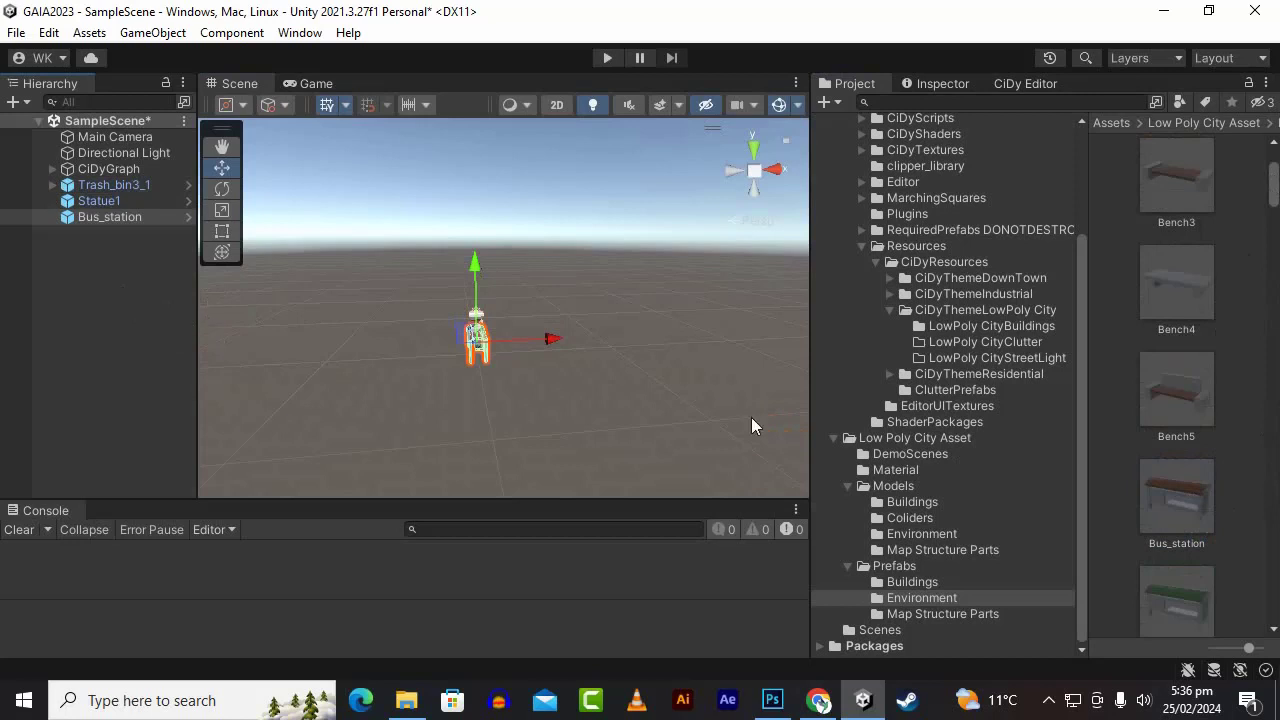
Step: Examine the available prefabs in the Map Structure Parts, Environment and Buildings folders of Low Poly City Asset
scroll(1201, 542, "down", 2)
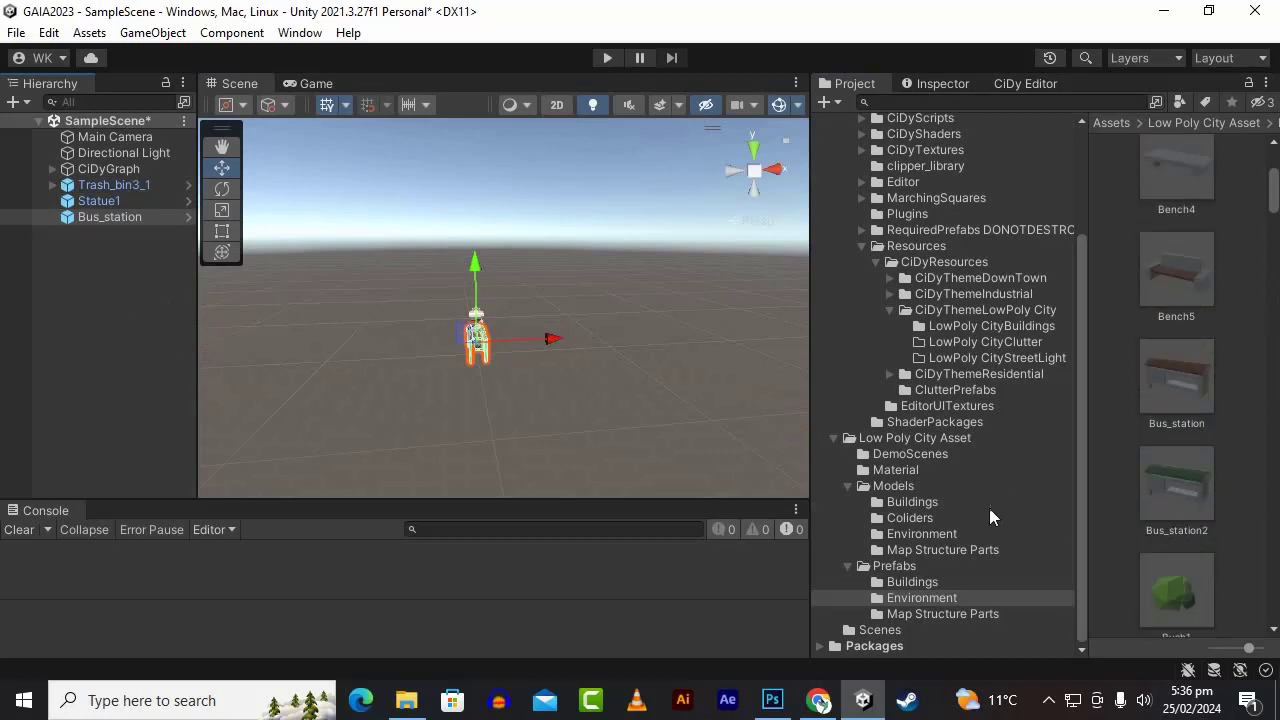
left_click(973, 613)
scroll(1130, 513, "down", 5)
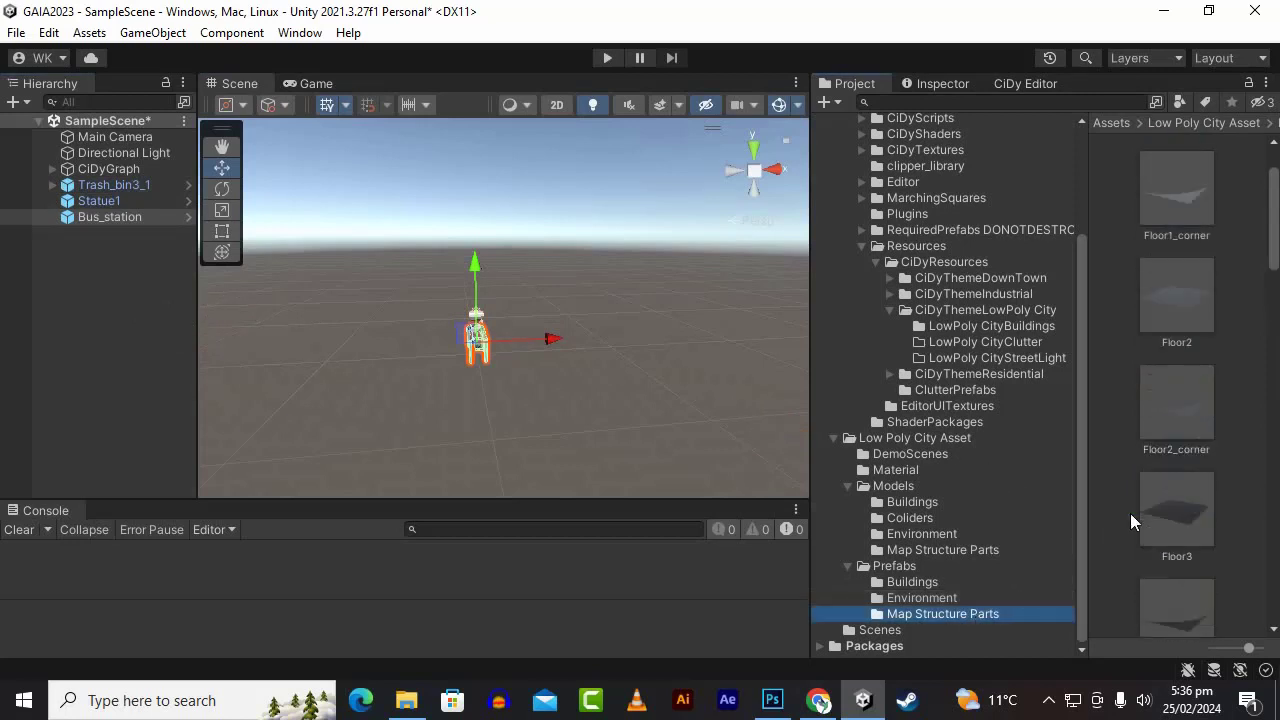
scroll(1131, 509, "down", 10)
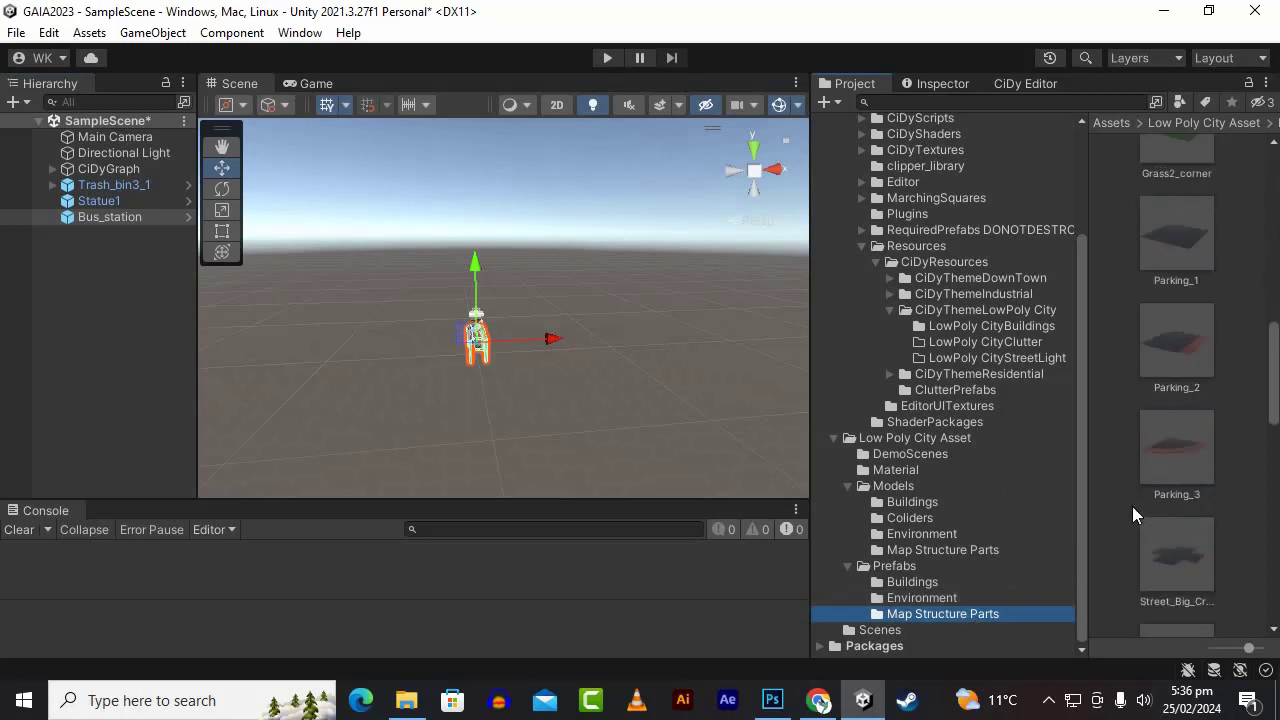
scroll(1133, 505, "down", 3)
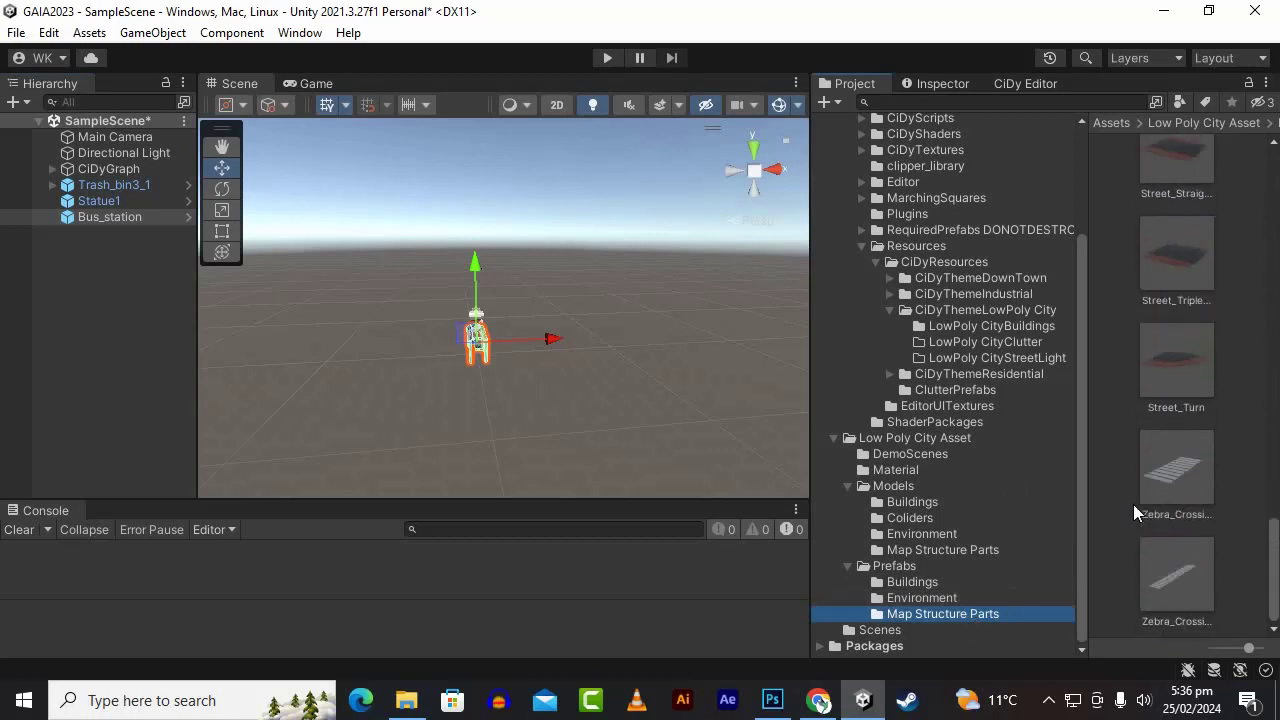
left_click(921, 598)
left_click_drag(1272, 305, 1247, 619)
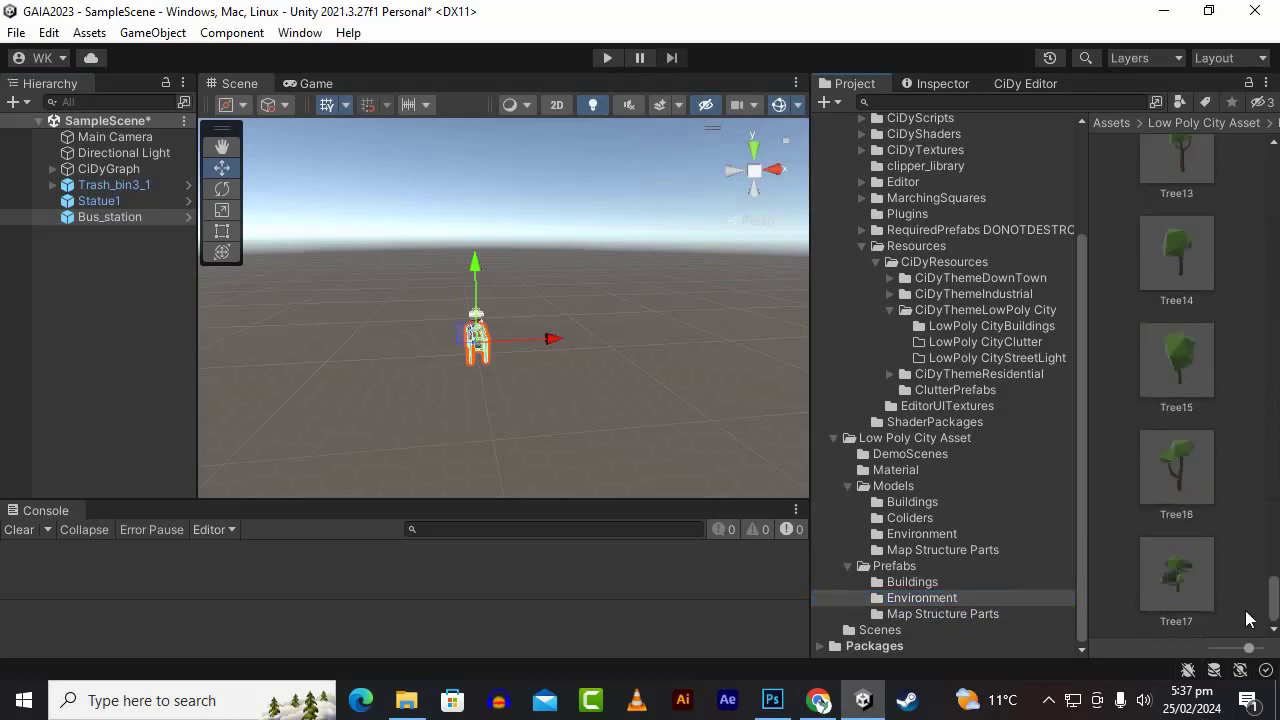
left_click(912, 582)
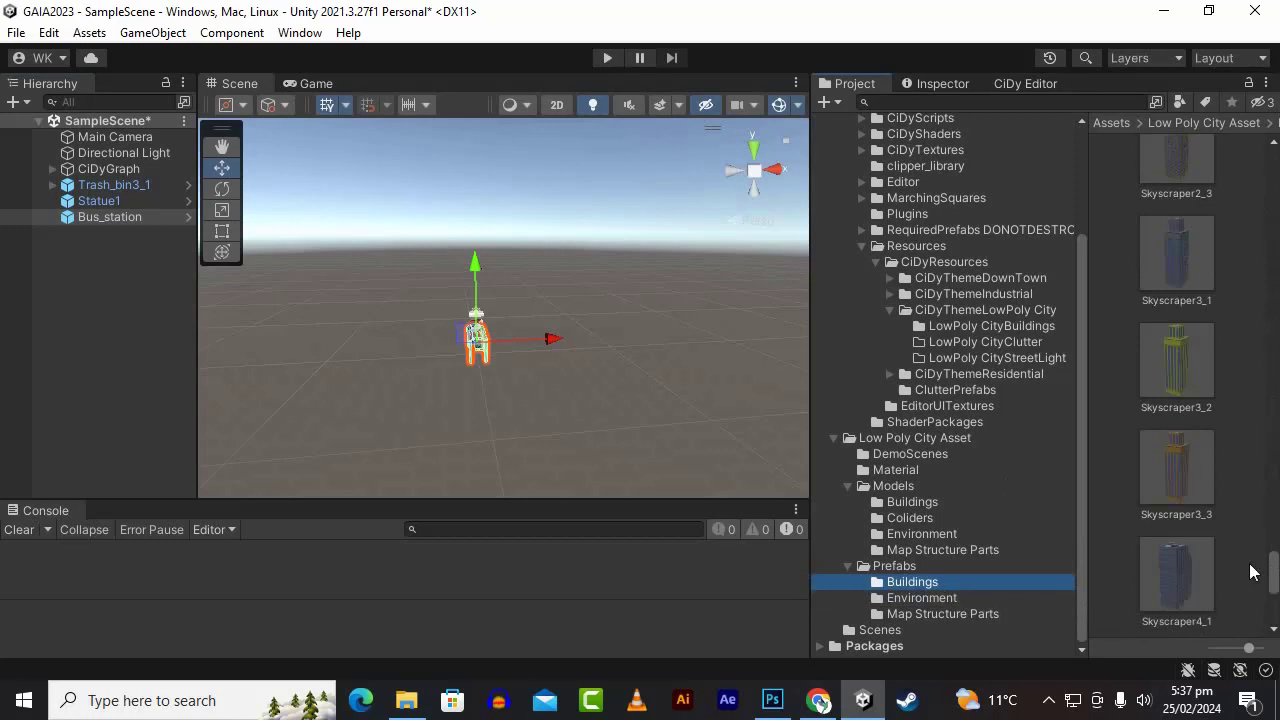
left_click_drag(1273, 574, 1273, 610)
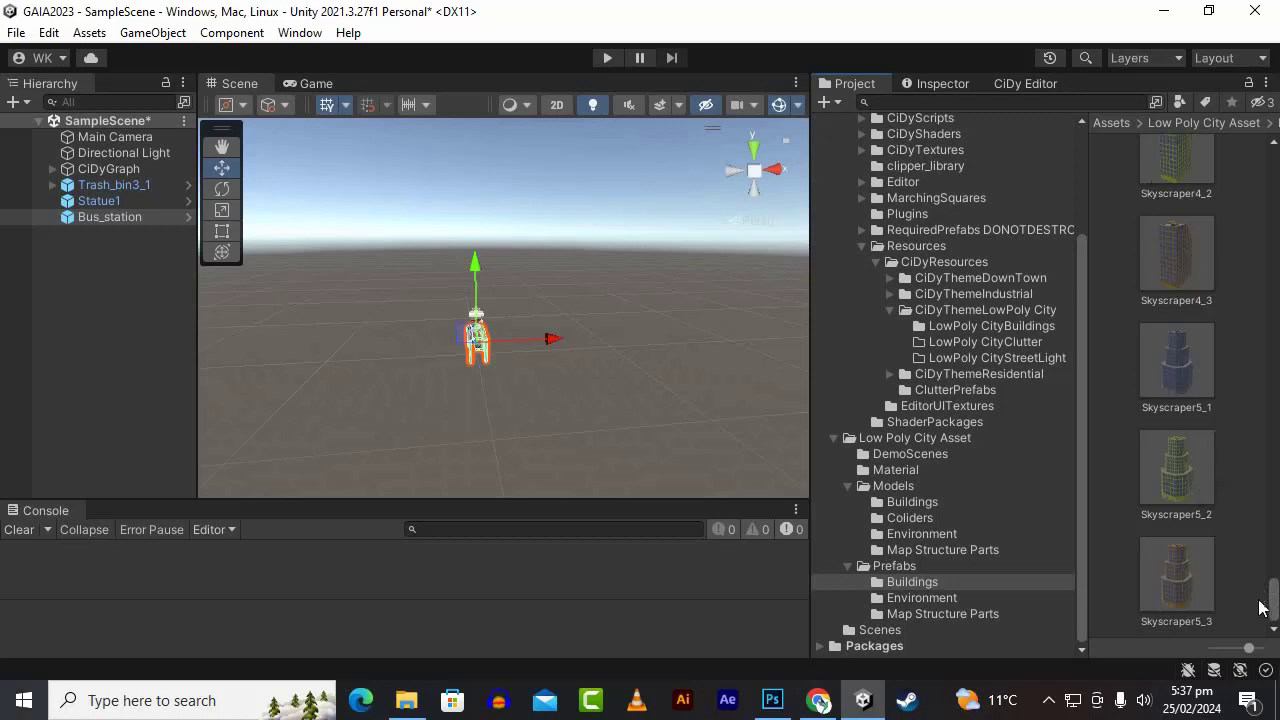
left_click(1262, 607)
left_click_drag(1274, 600, 1274, 457)
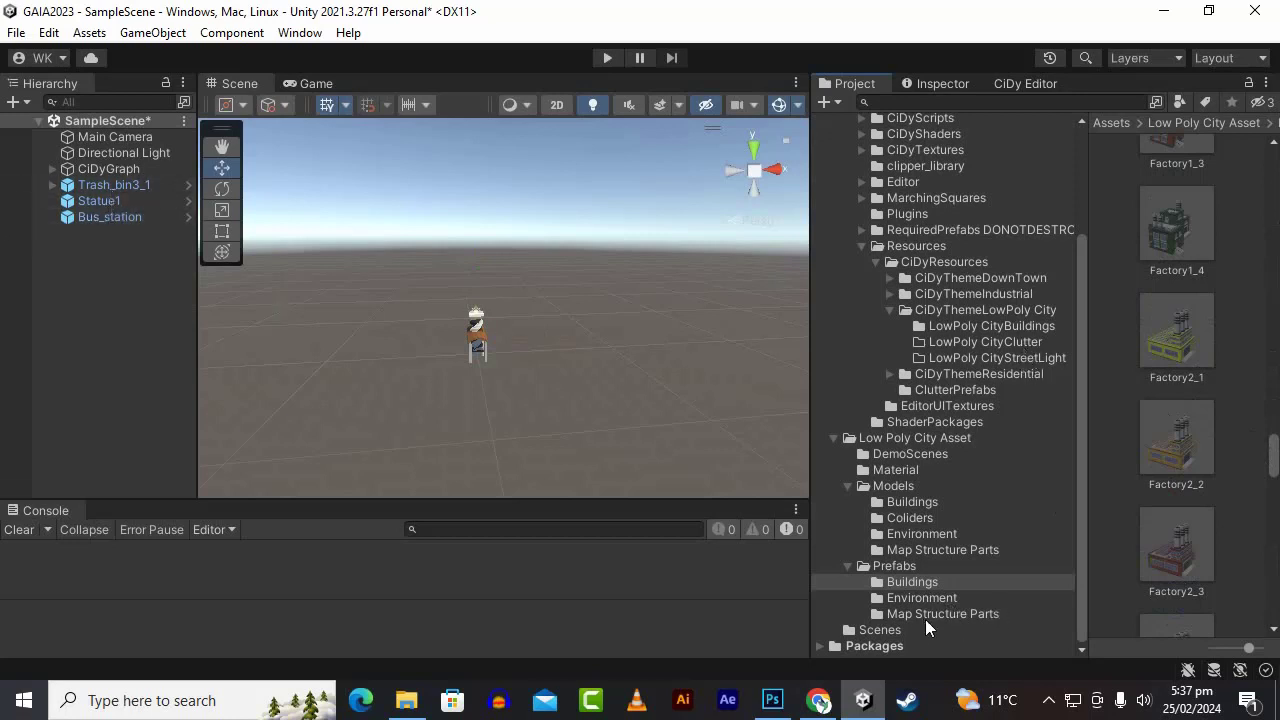
Step: Examine how the CiDyThemeDownTown, CiDyThemeIndustrial and CiDyThemeResidential folders organise their building and clutter contents
scroll(940, 500, "up", 3)
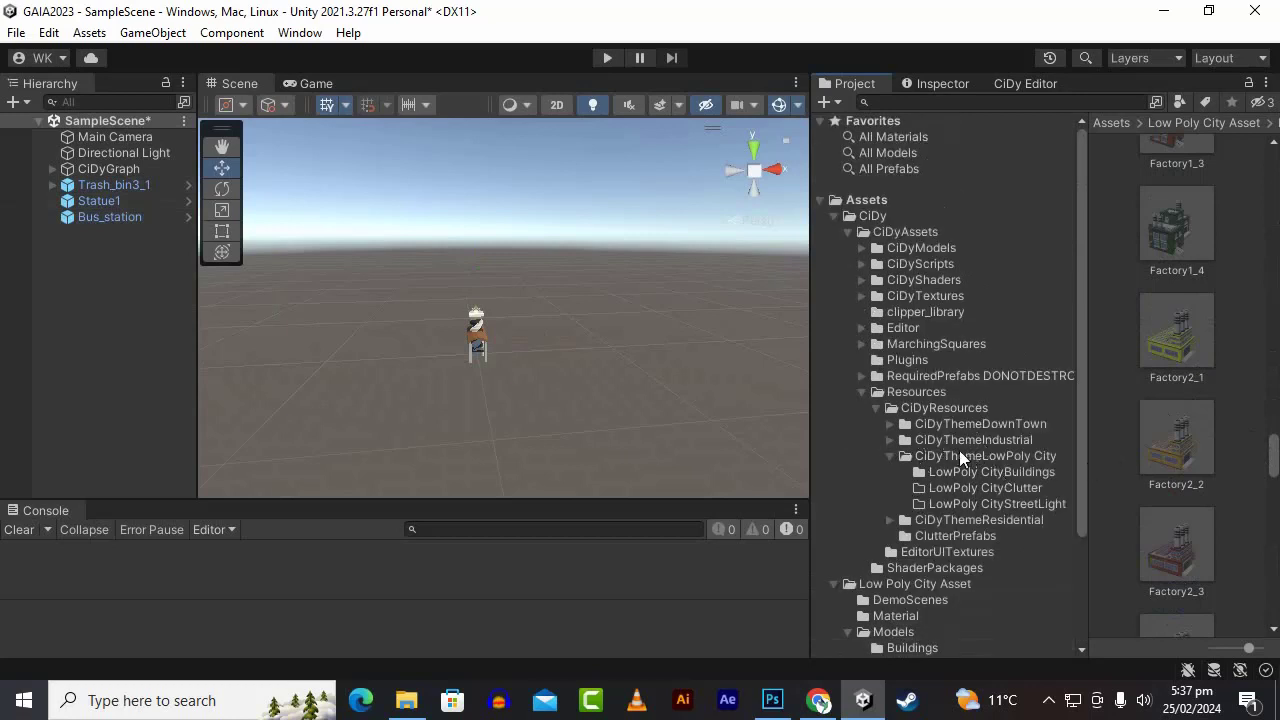
left_click(890, 424)
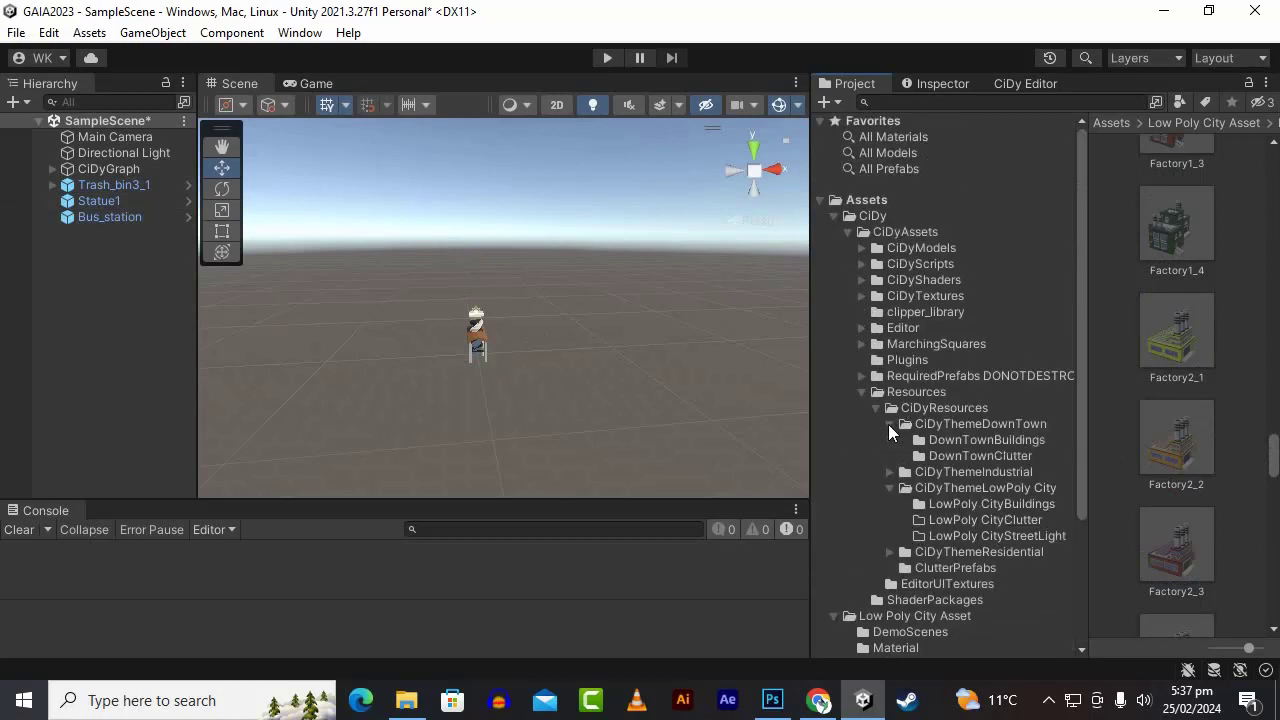
left_click(1003, 457)
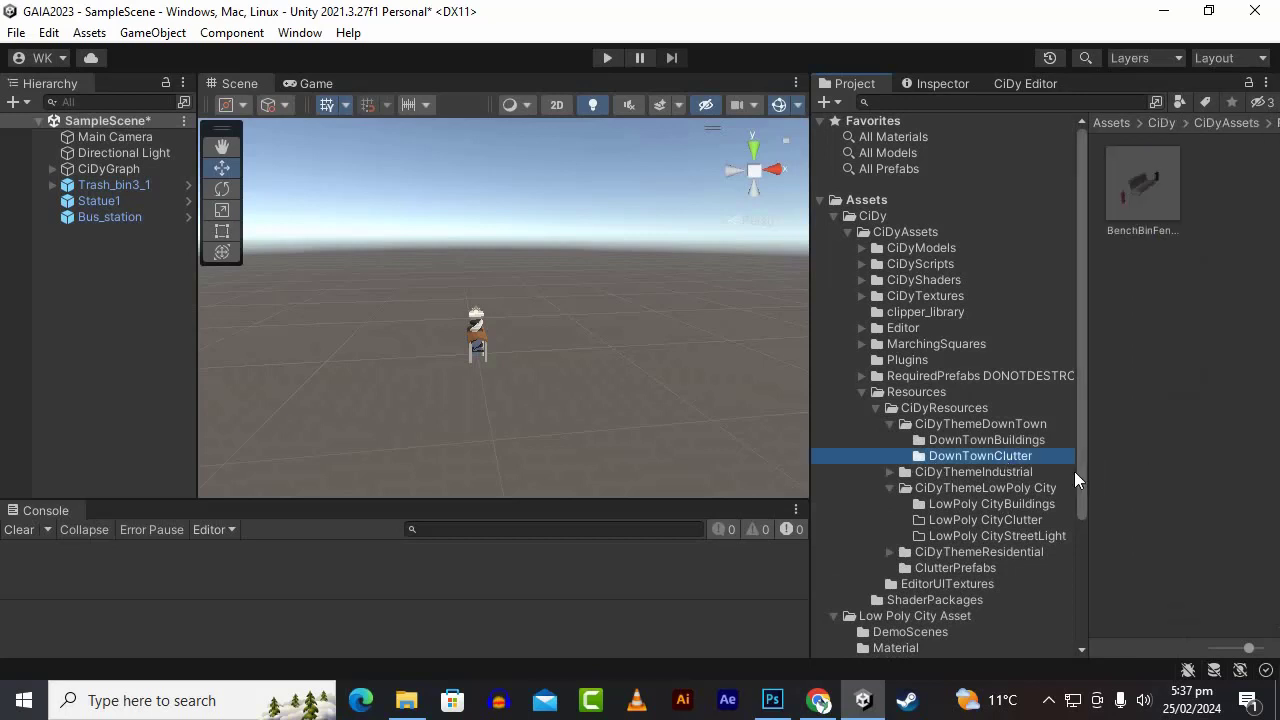
left_click(1020, 441)
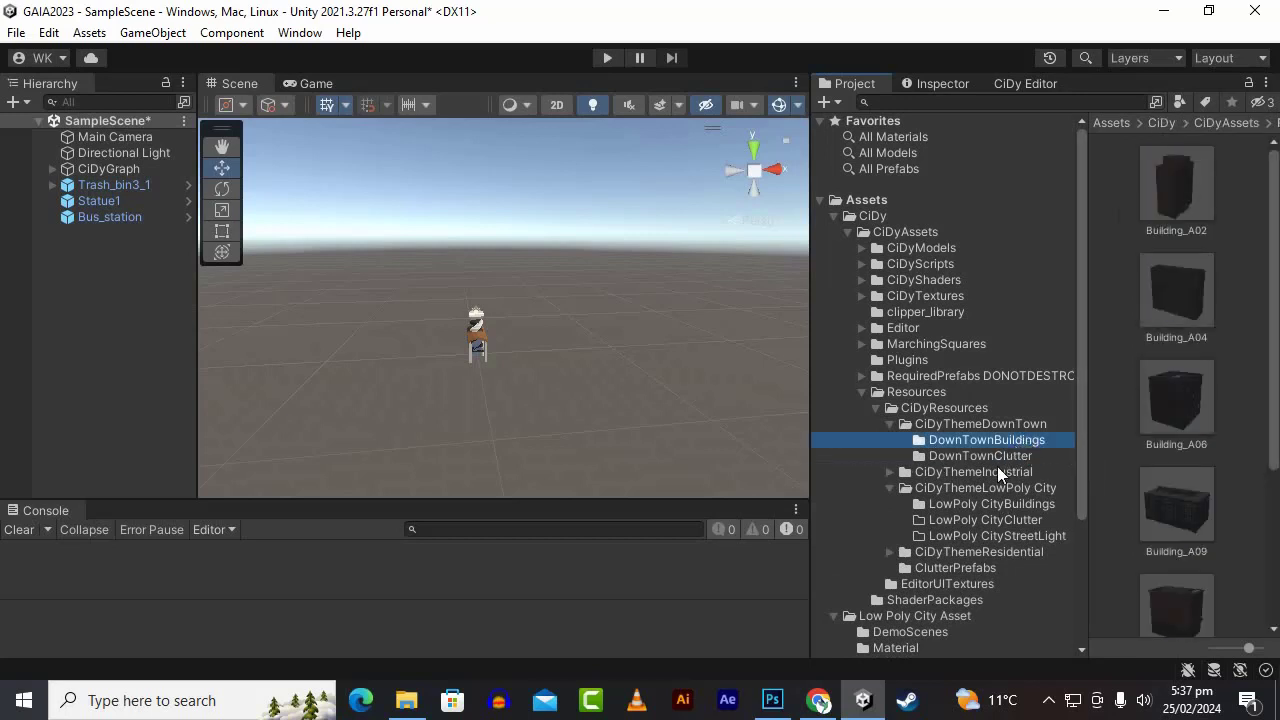
scroll(1197, 457, "down", 3)
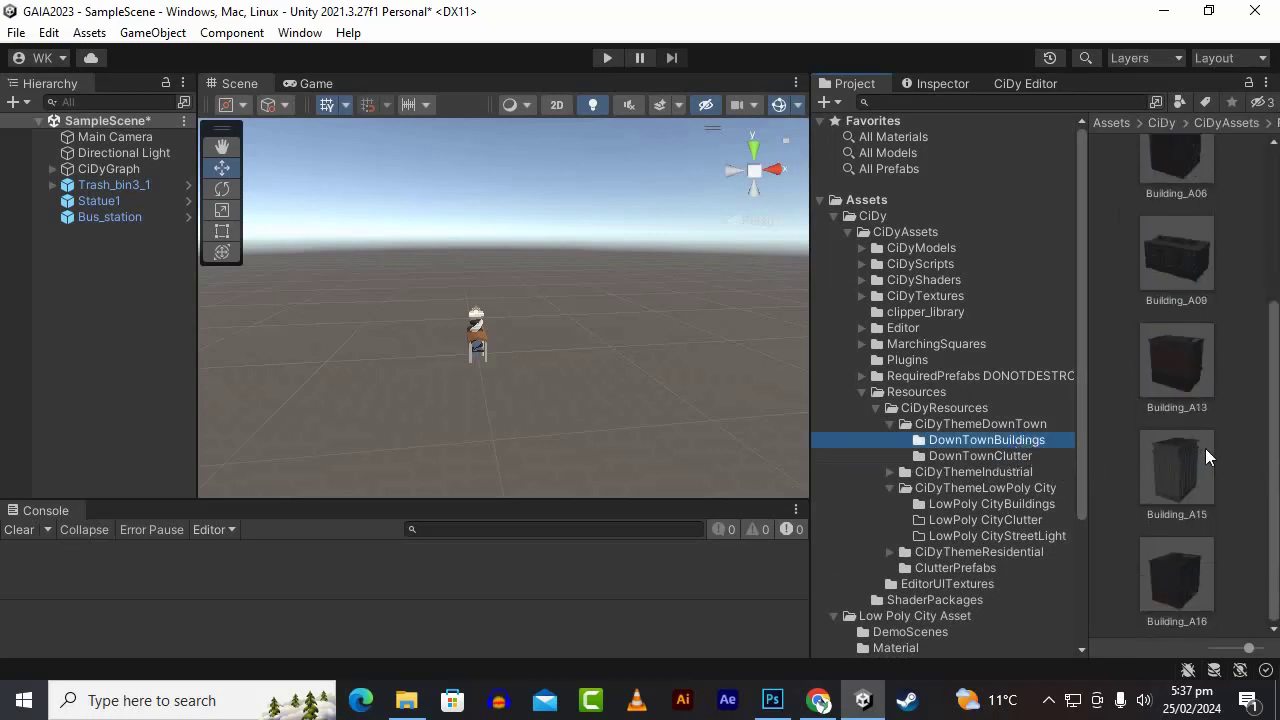
left_click(888, 460)
left_click(890, 472)
scroll(1000, 457, "down", 3)
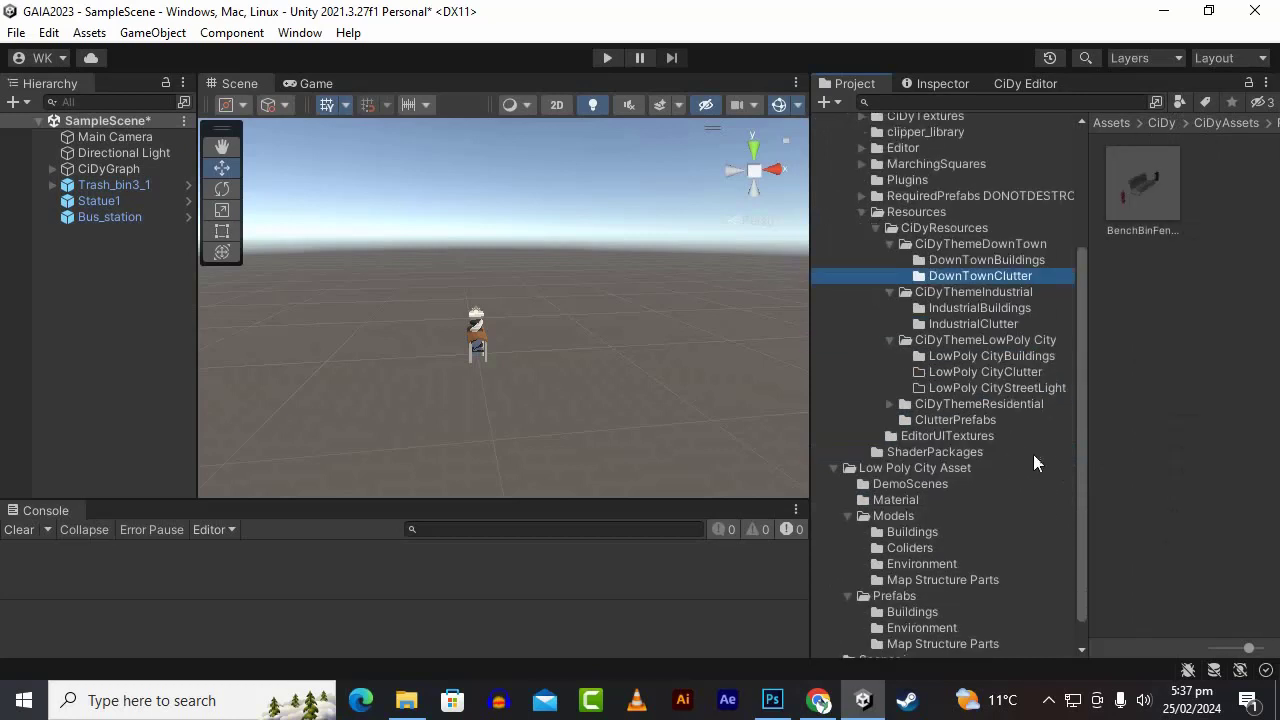
left_click(994, 309)
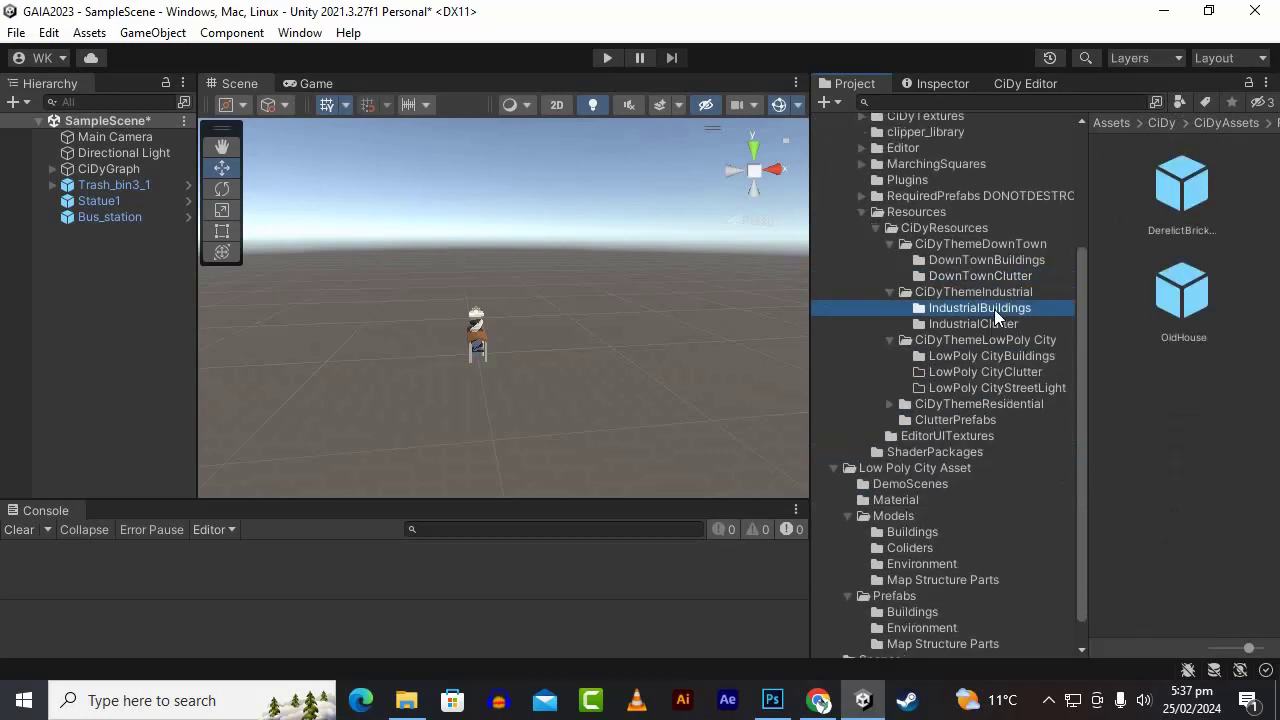
left_click(935, 324)
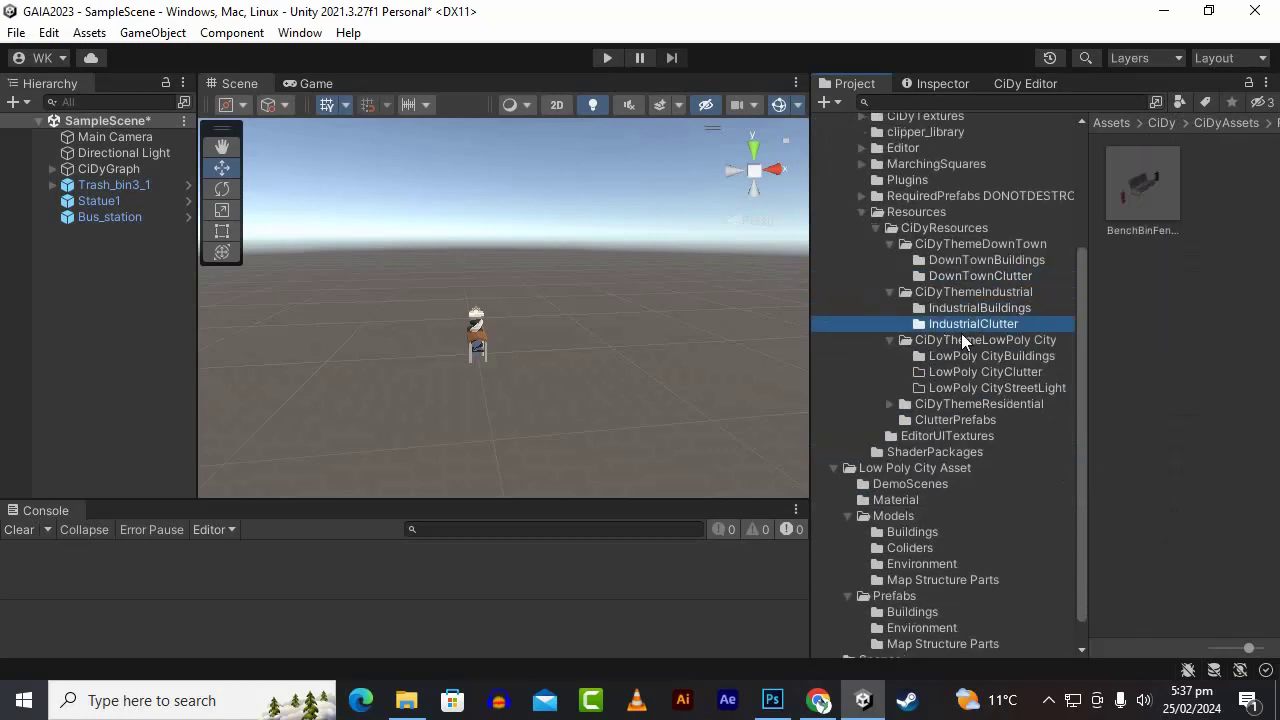
left_click(884, 292)
left_click(895, 244)
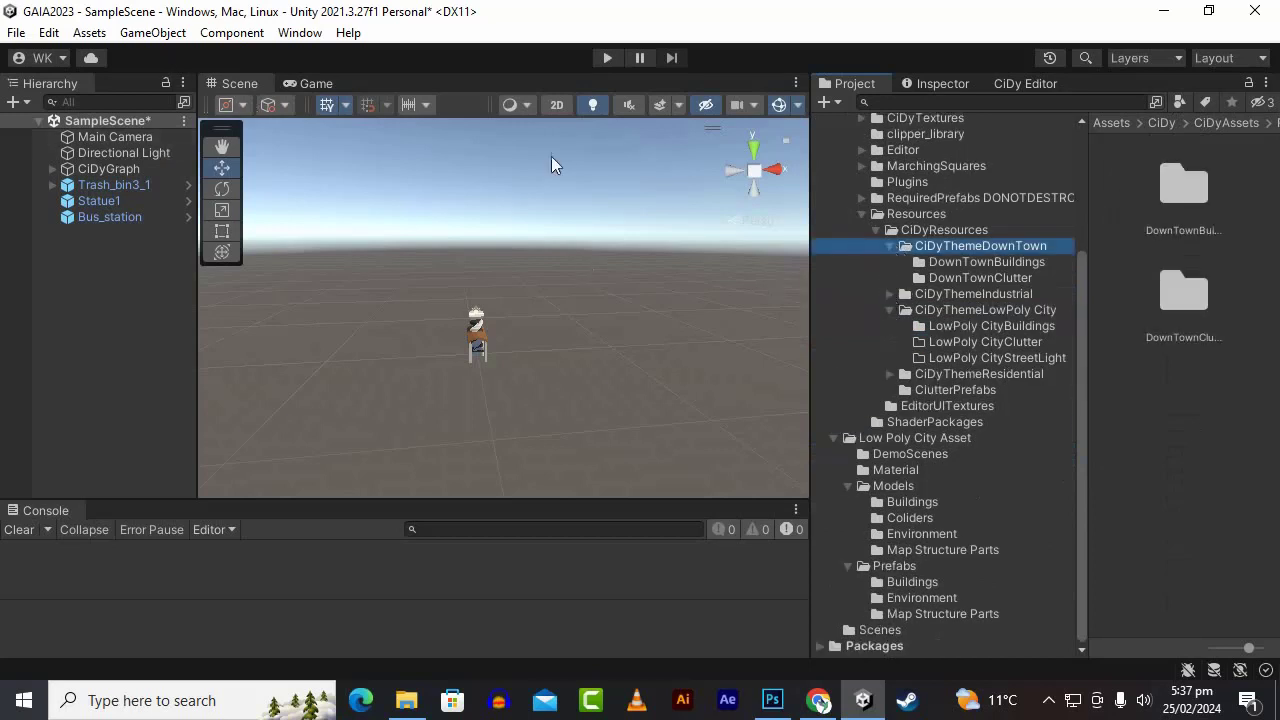
left_click(890, 246)
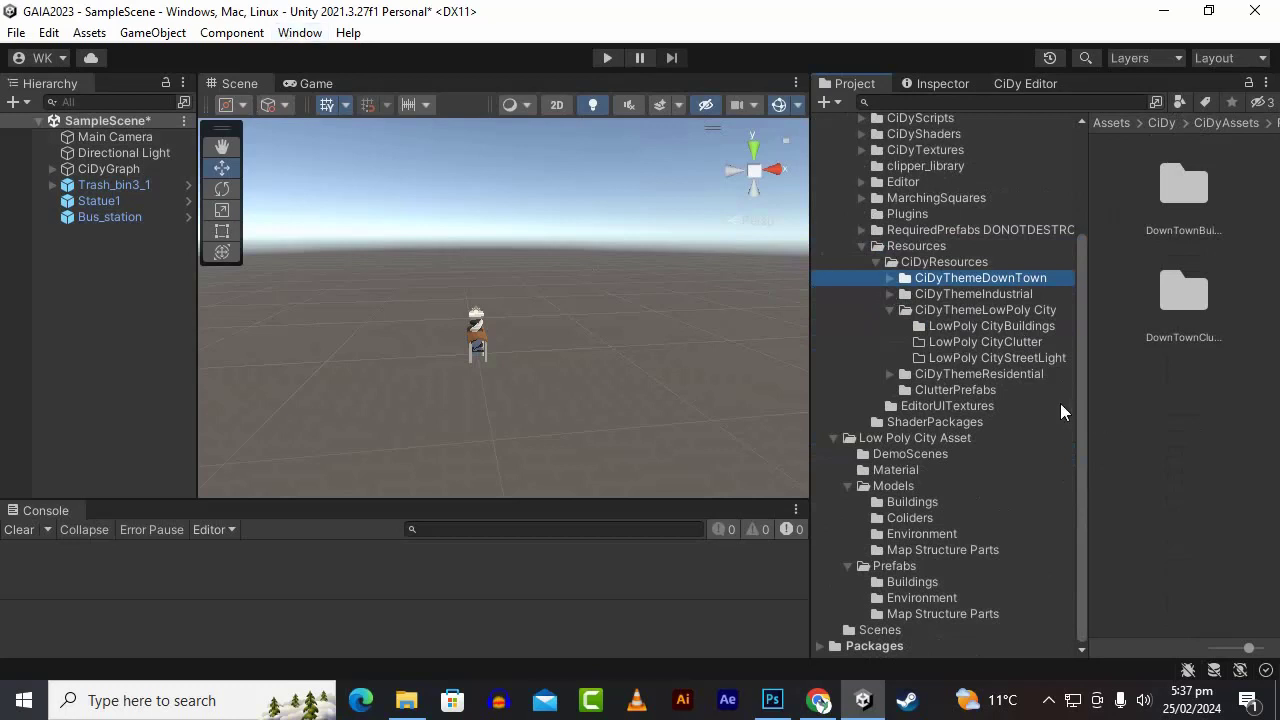
left_click(1052, 372)
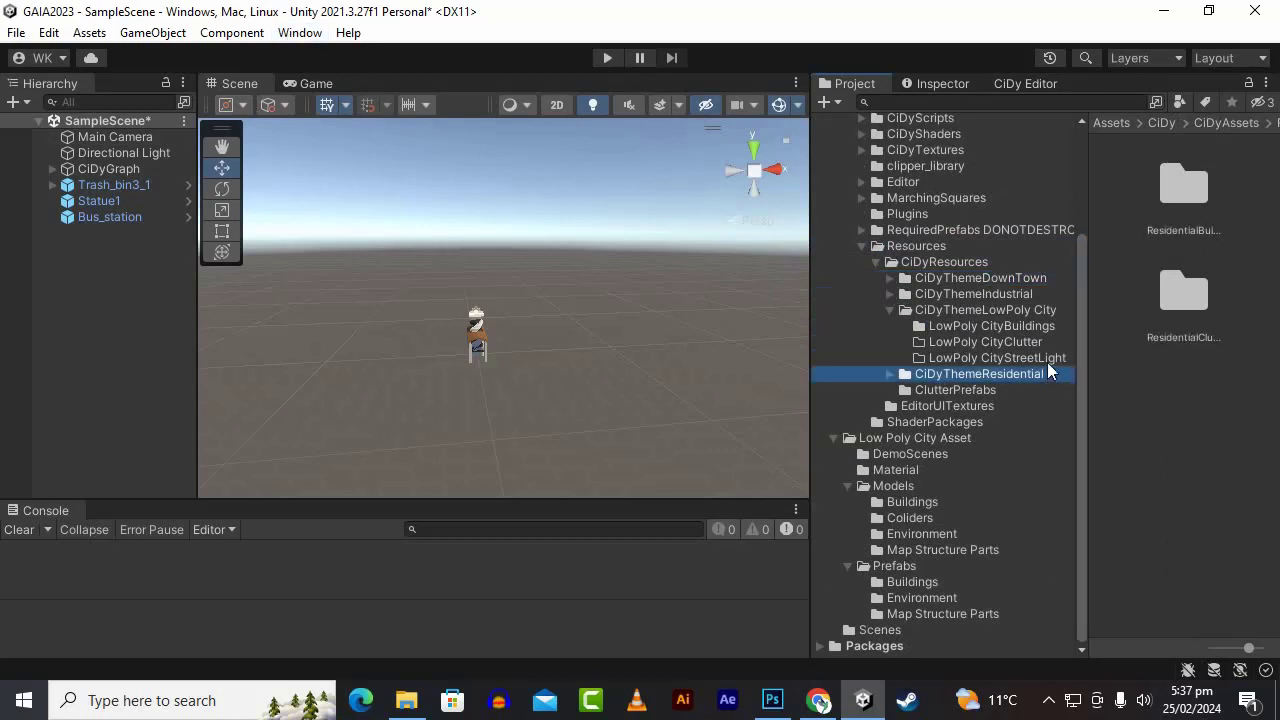
Step: Show the LowPoly CityClutter folder and completely unpack the Trash_bin3_1, Statue1 and Bus_station prefabs in the scene
key("Up")
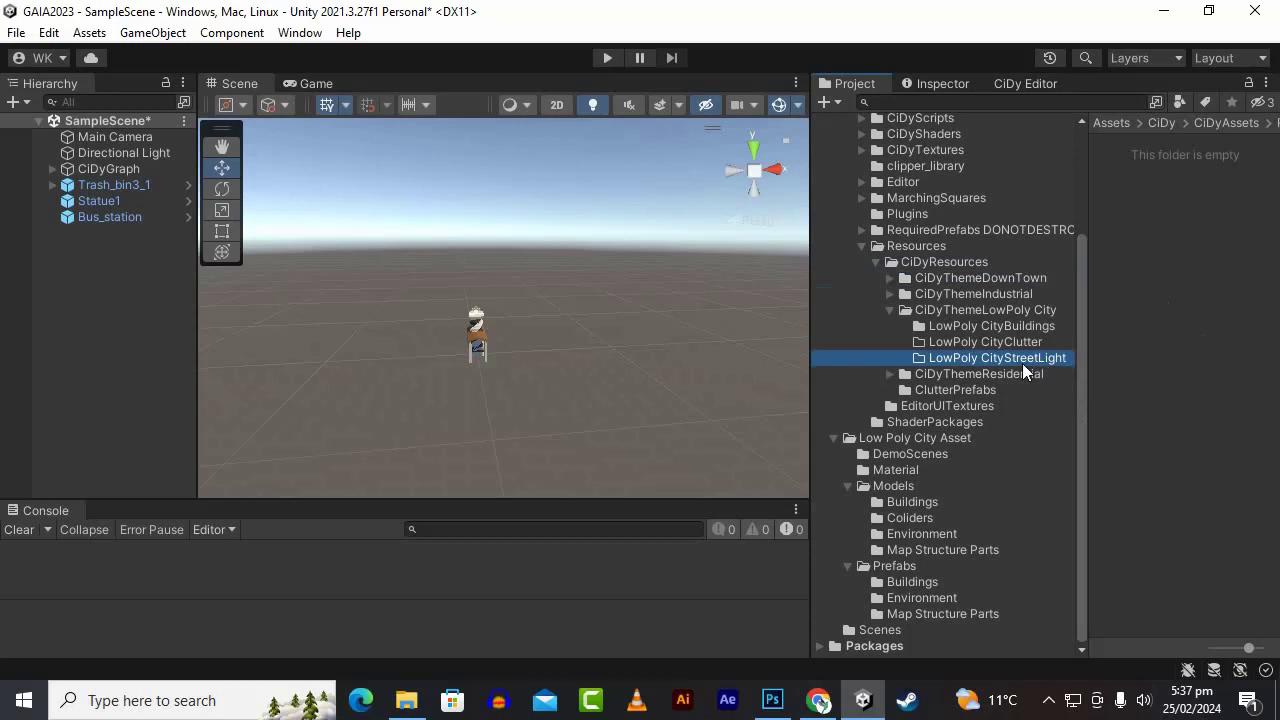
key("Up")
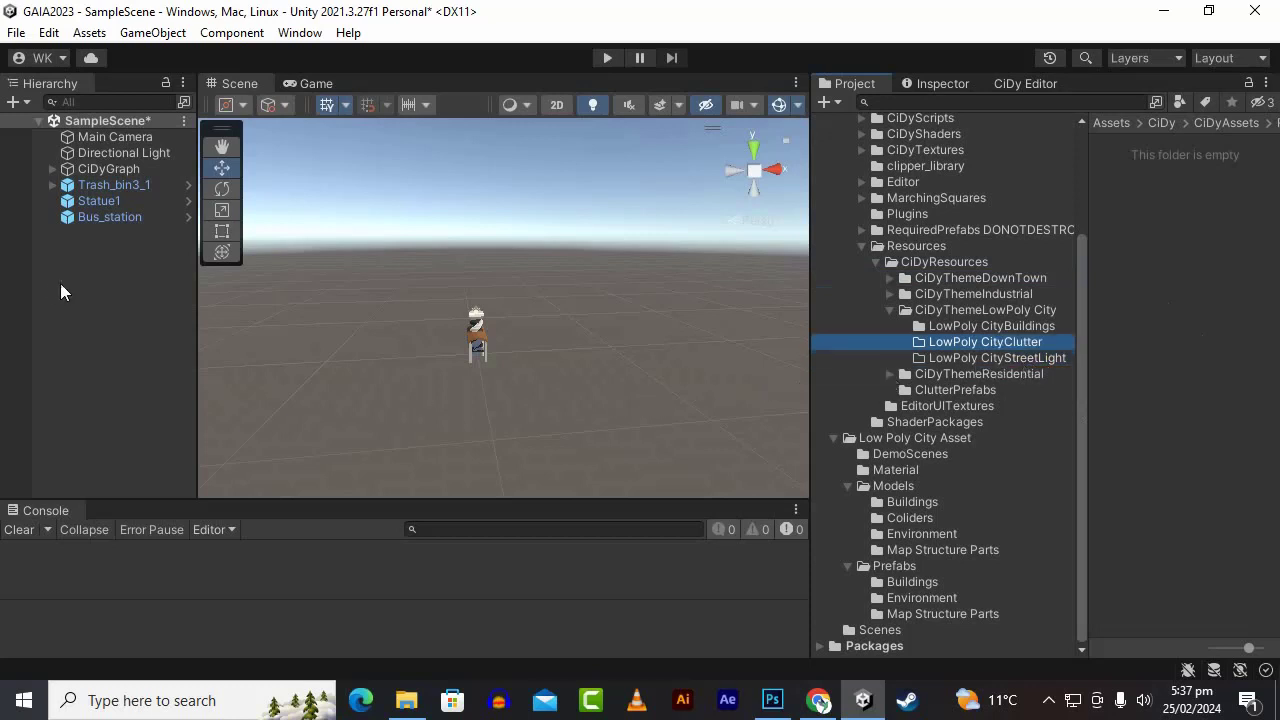
left_click(97, 186)
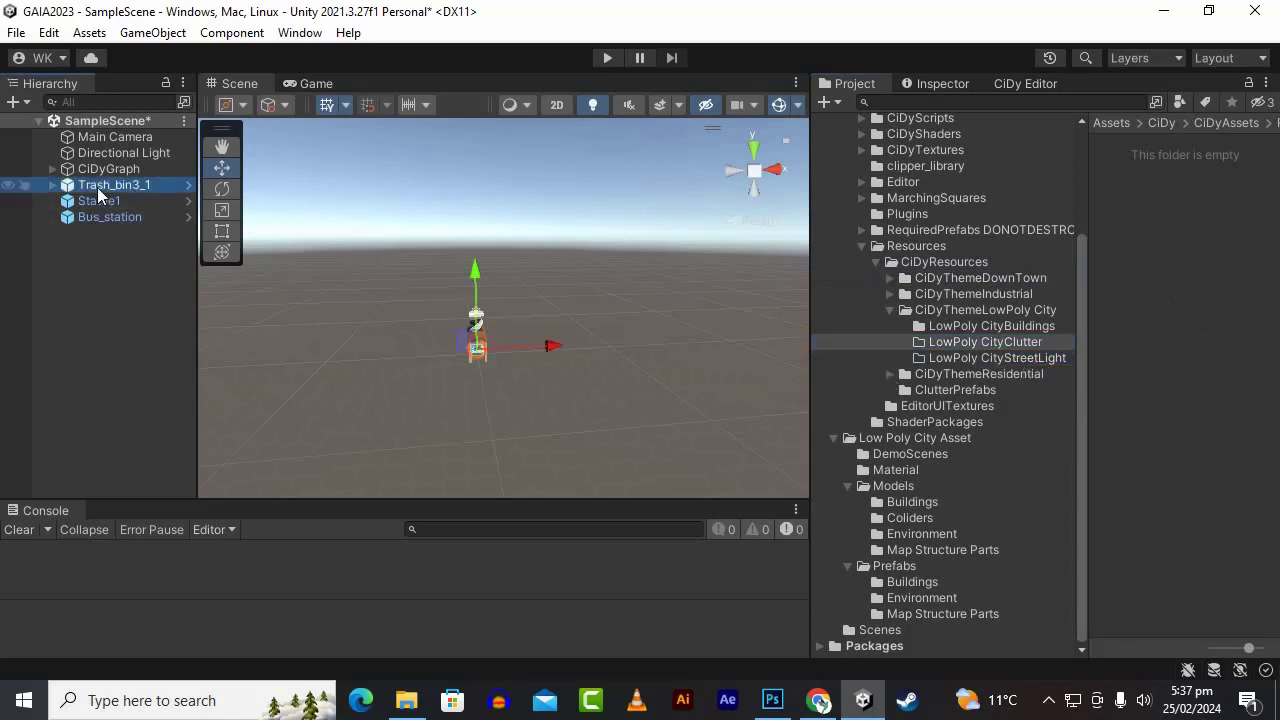
right_click(97, 186)
left_click(69, 235)
left_click(100, 184)
left_click(108, 217, "shift")
right_click(109, 217)
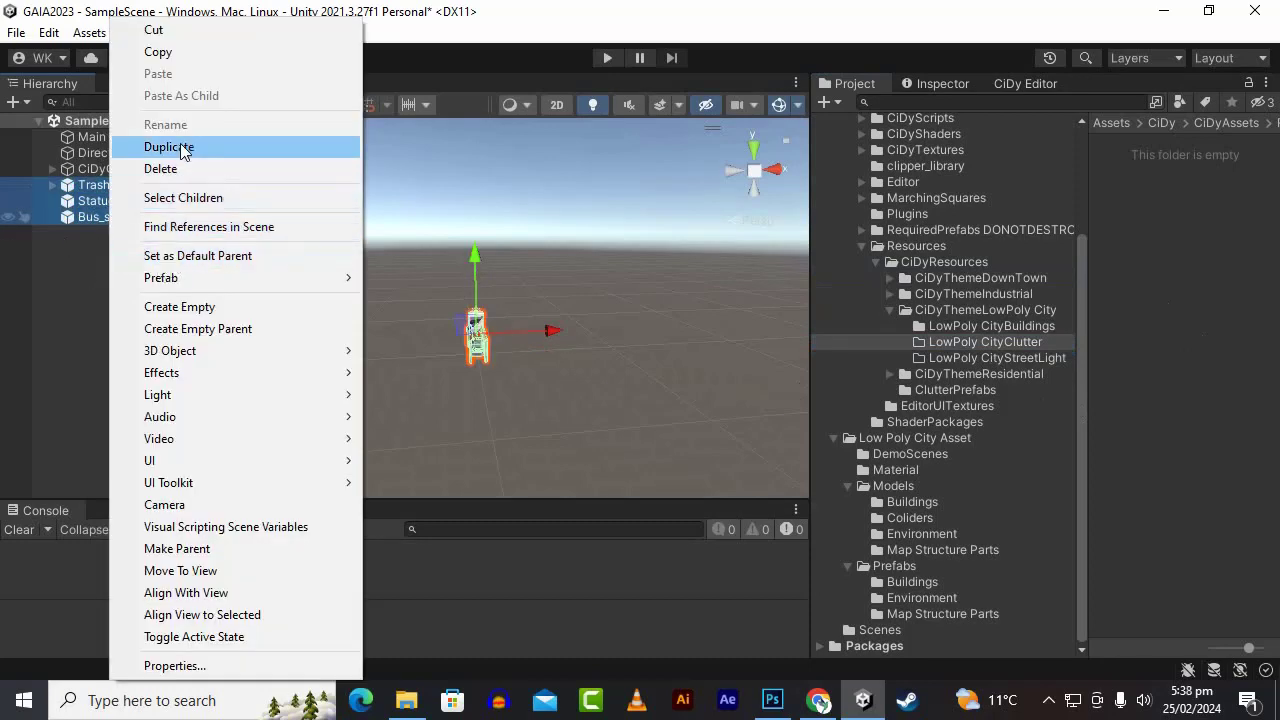
mouse_move(195, 277)
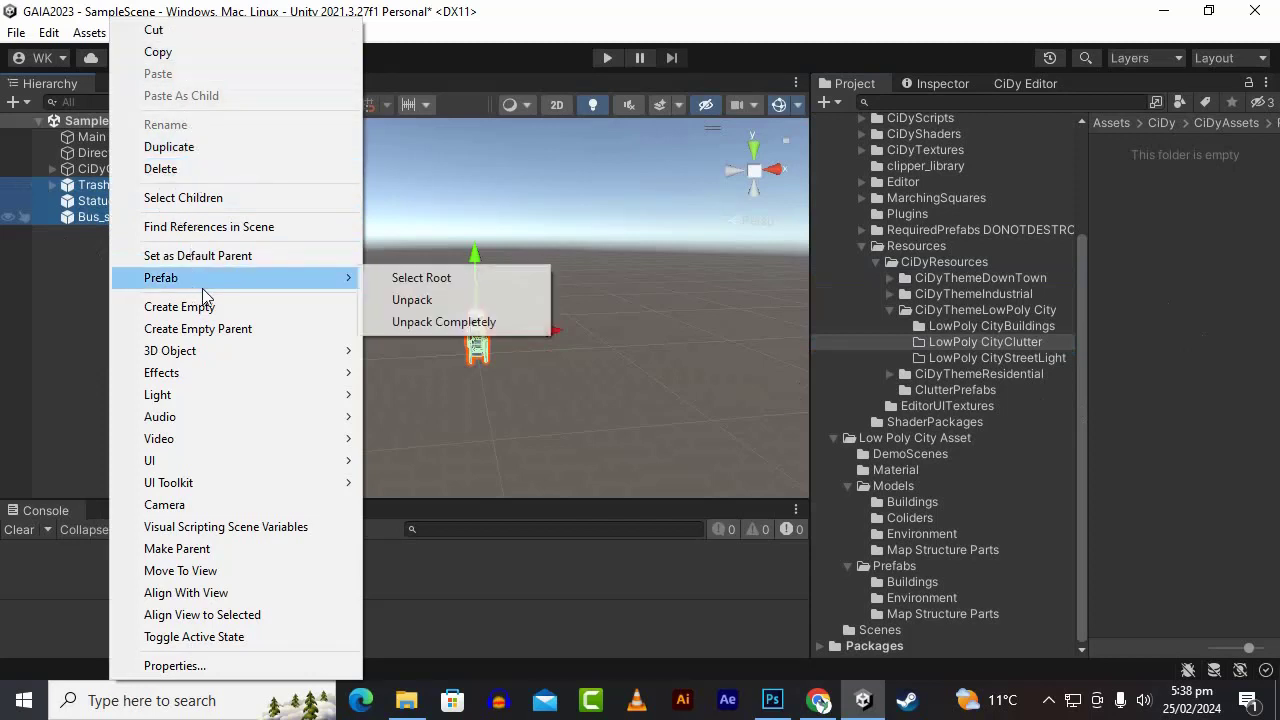
left_click(417, 326)
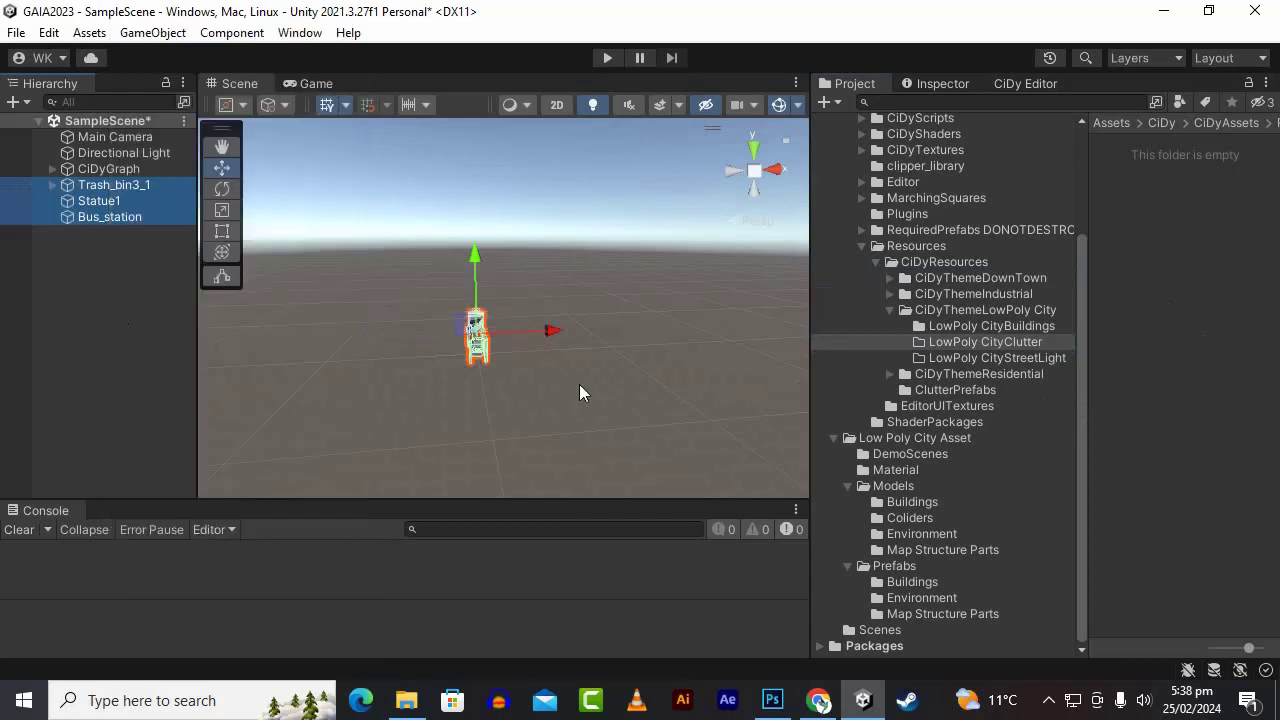
left_click(83, 306)
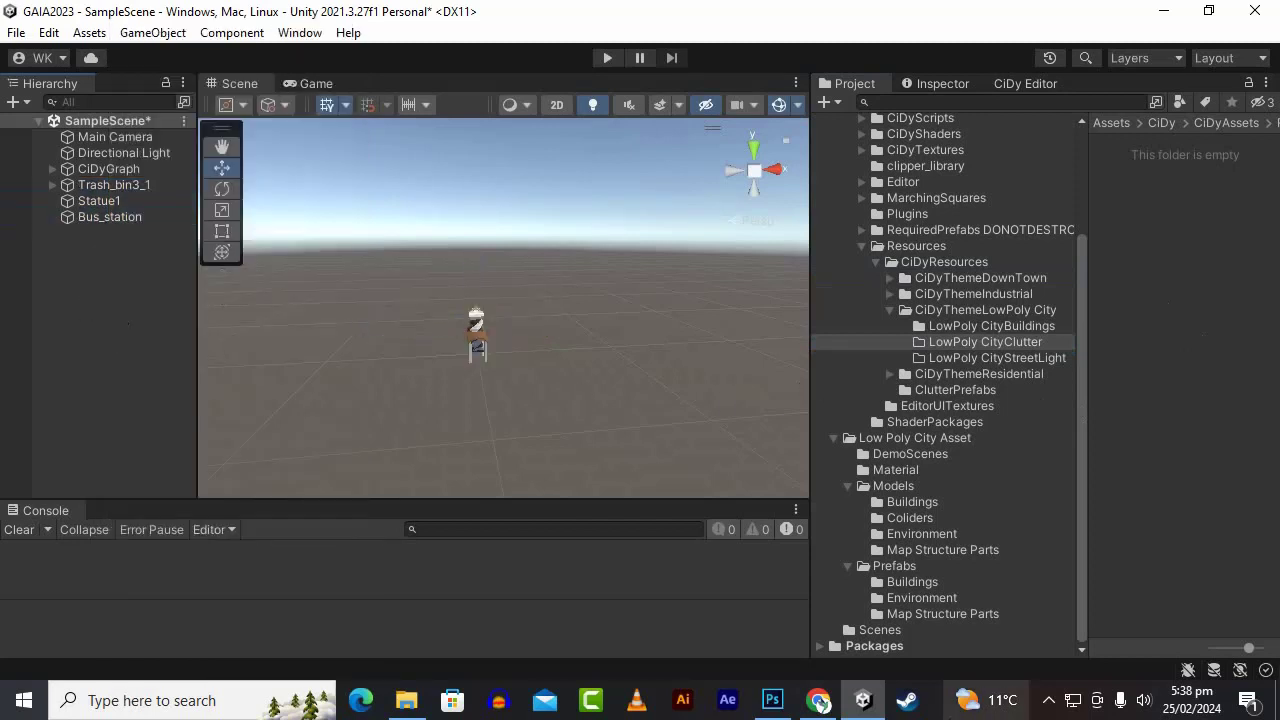
left_click(1048, 700)
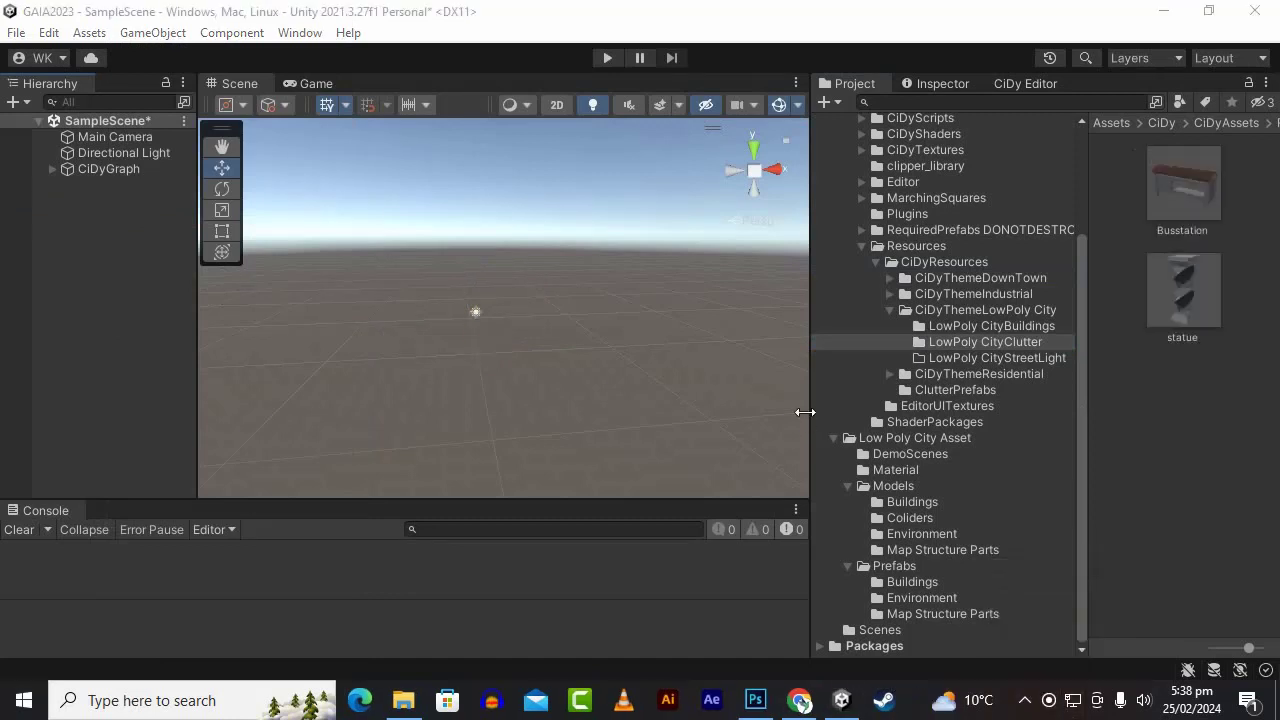
Step: Widen the scene view, then bring up the terrain settings of the CiDy Editor
left_click_drag(809, 409, 845, 418)
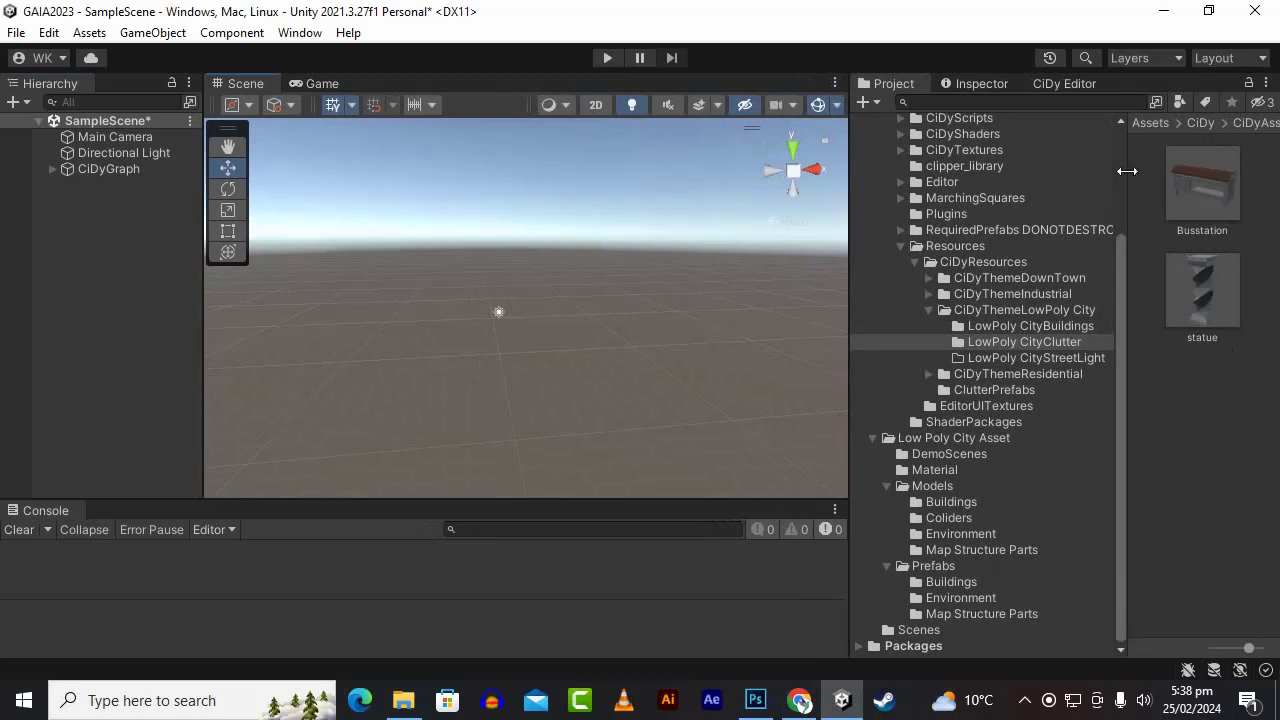
left_click_drag(1126, 172, 1094, 171)
scroll(1029, 302, "up", 3)
left_click(981, 87)
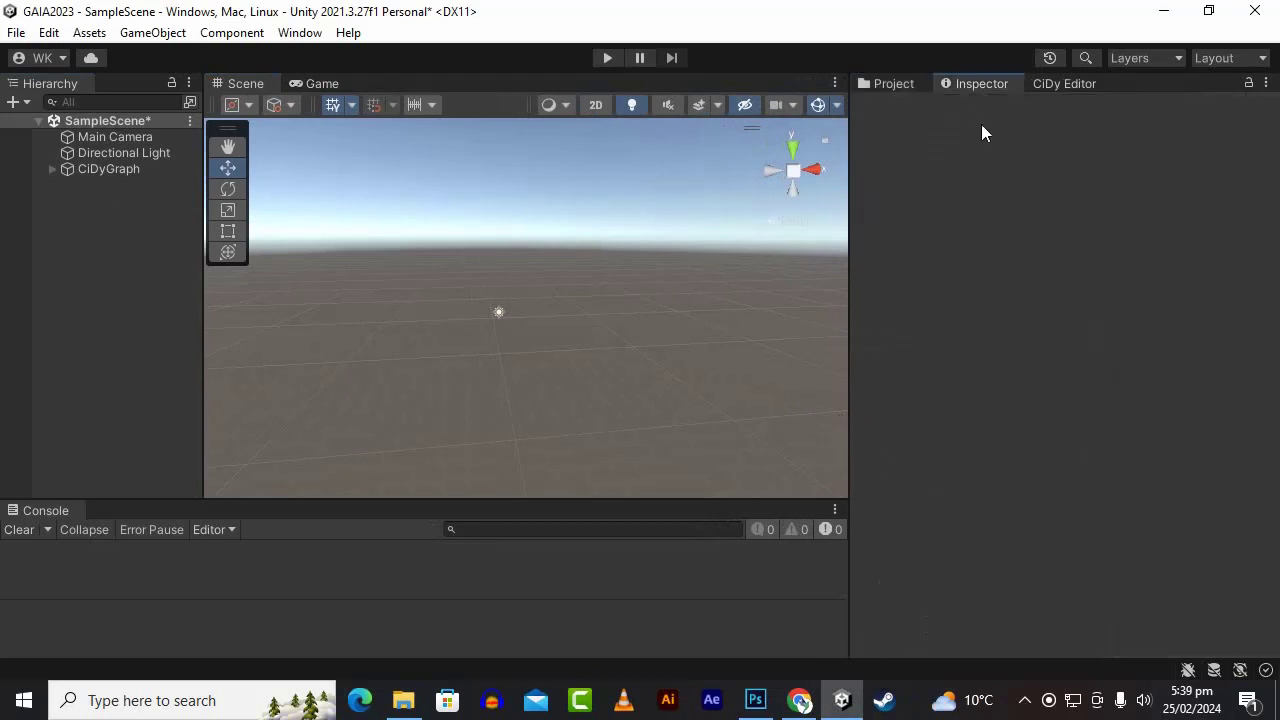
left_click(1085, 88)
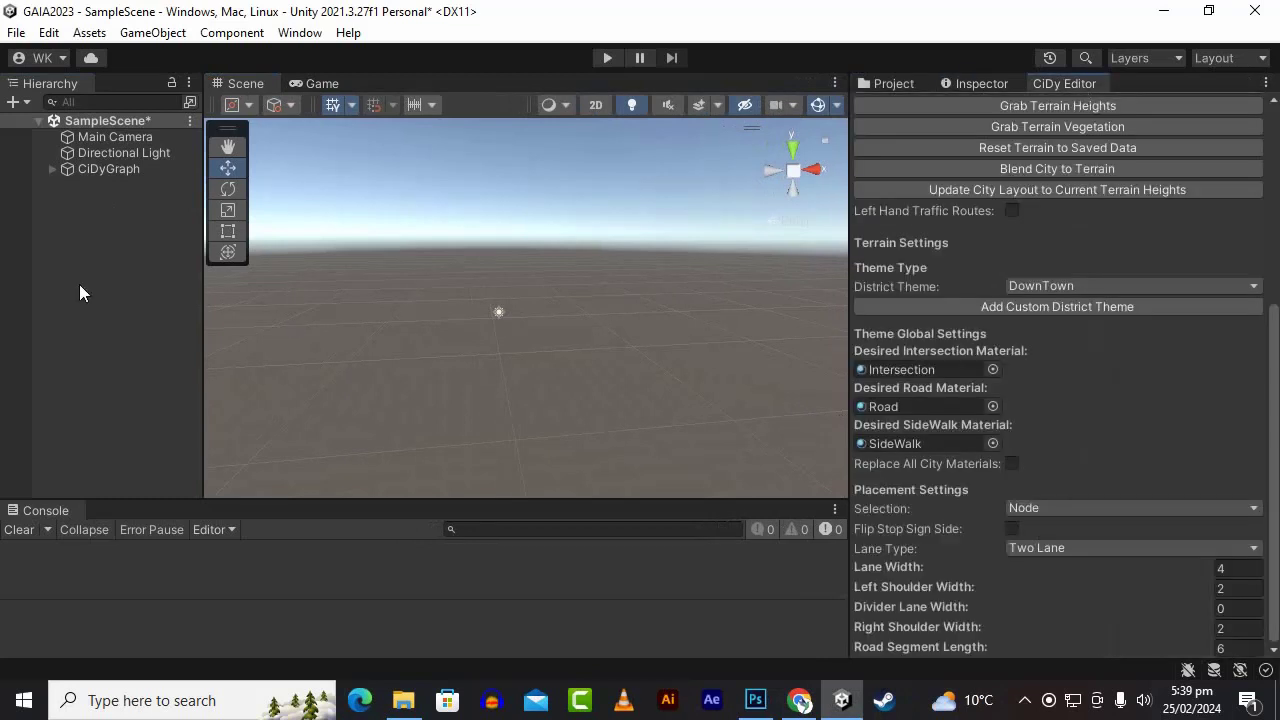
scroll(1089, 368, "up", 6)
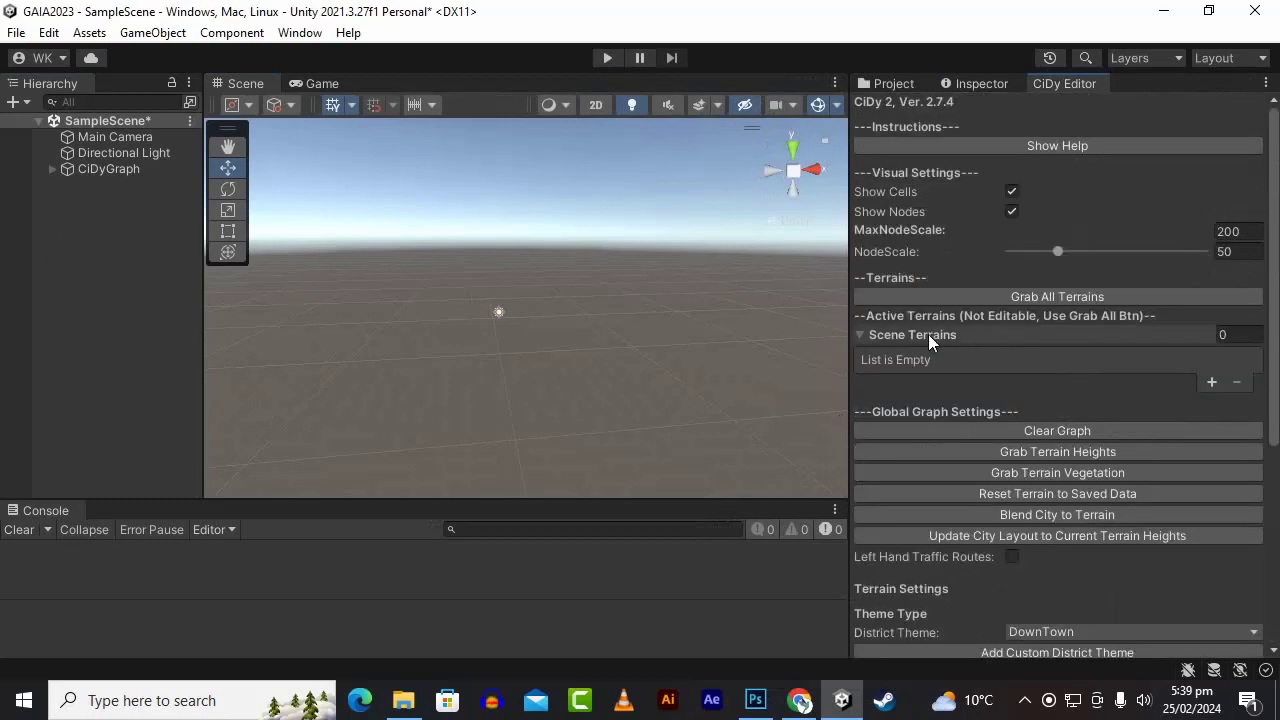
Step: Add a 3D Terrain object to SampleScene
right_click(120, 283)
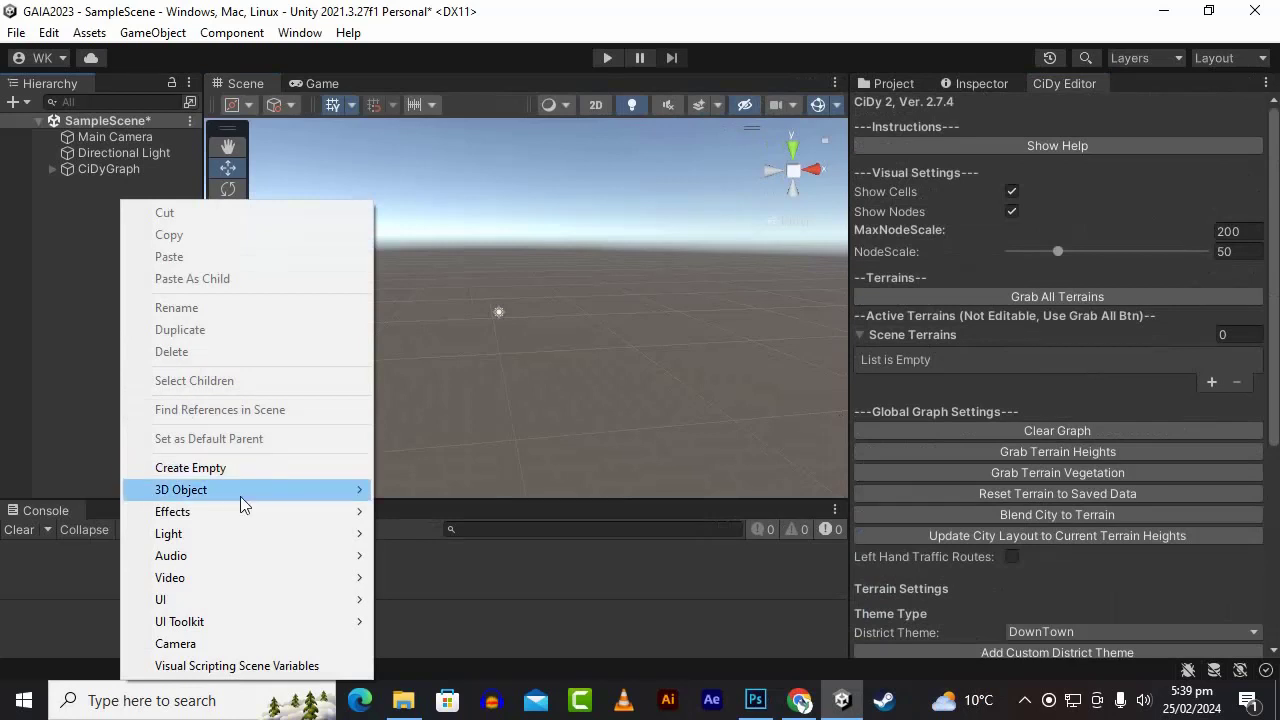
mouse_move(240, 492)
left_click(460, 446)
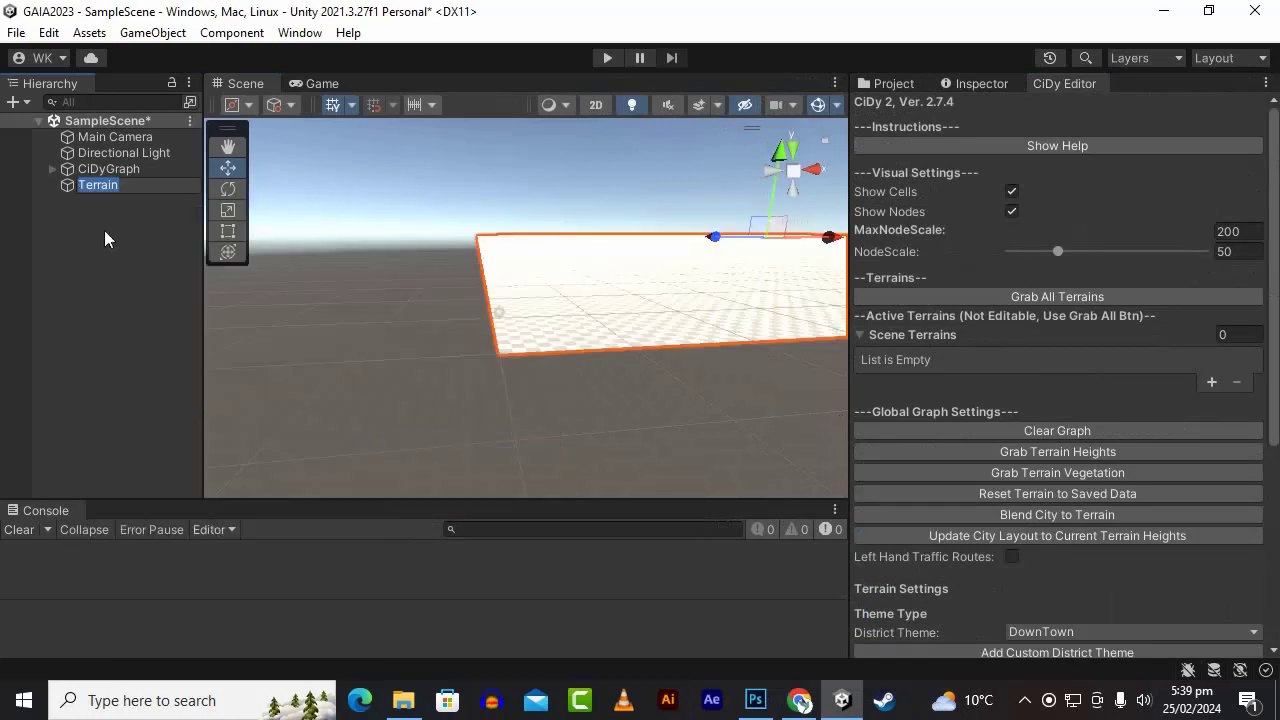
Step: Set both the tag and the layer of the Terrain object to Terrain
left_click(955, 85)
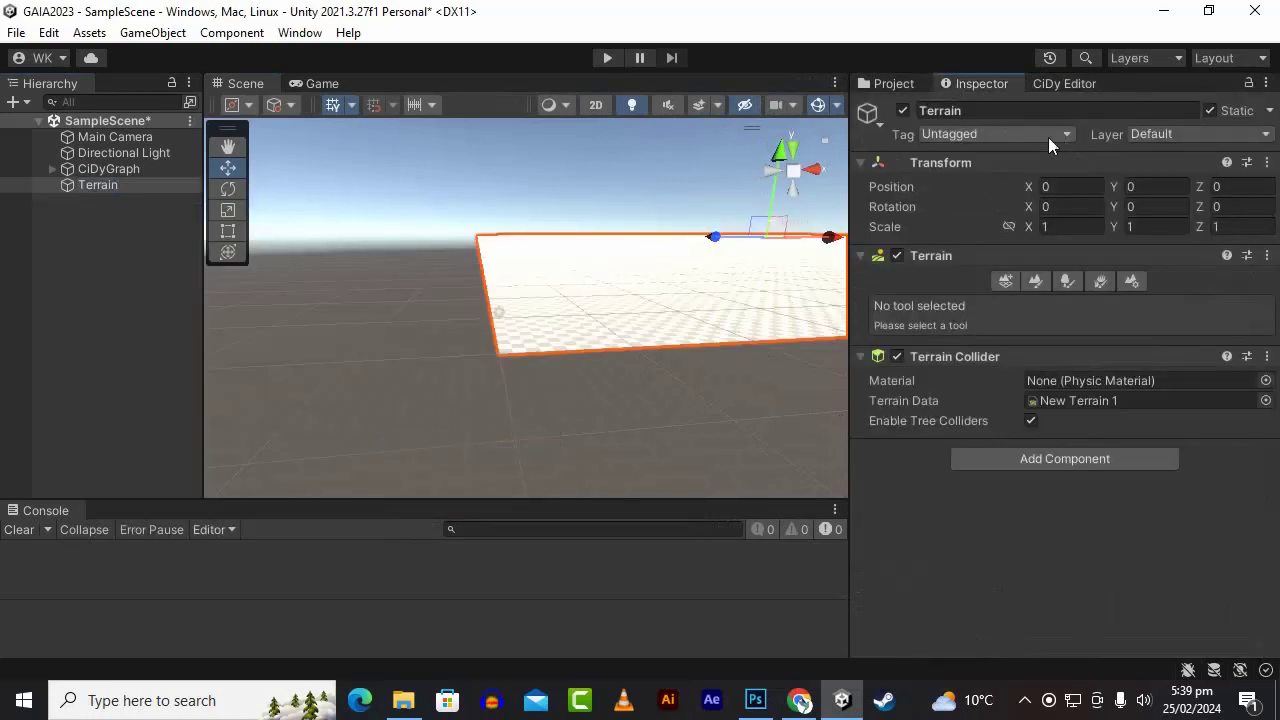
left_click(1048, 135)
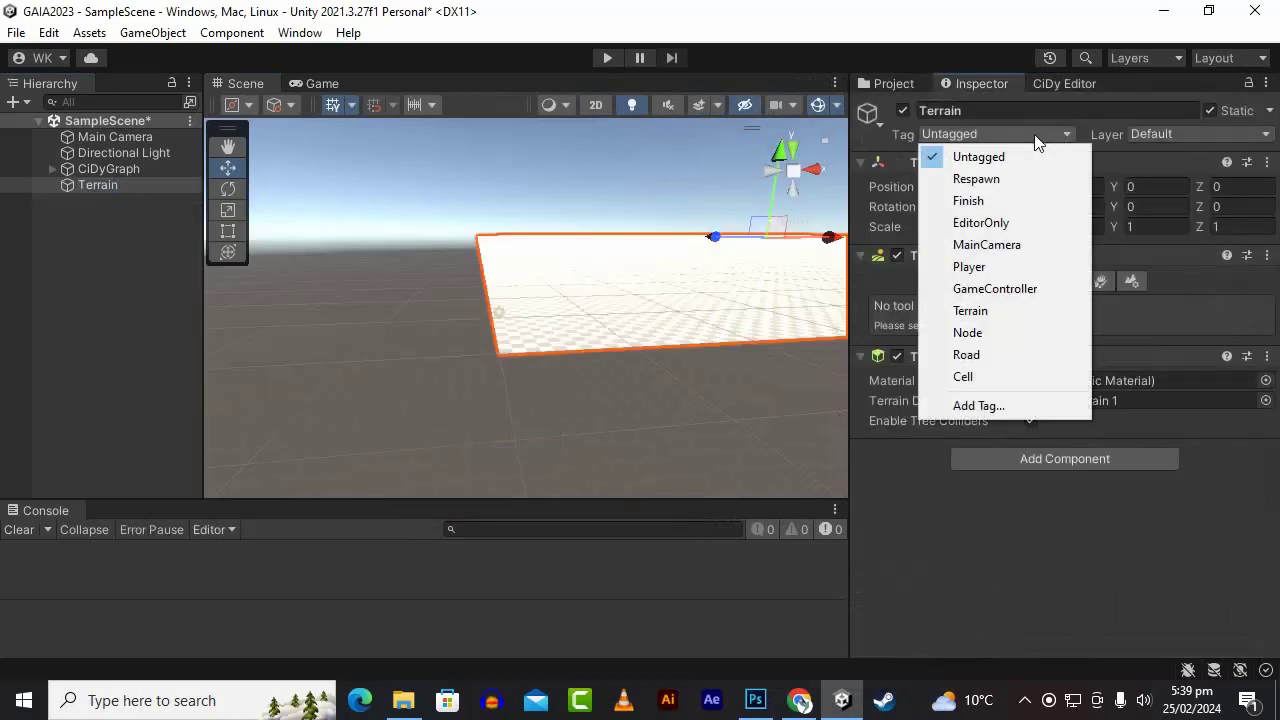
left_click(985, 311)
left_click(1160, 134)
left_click(1164, 267)
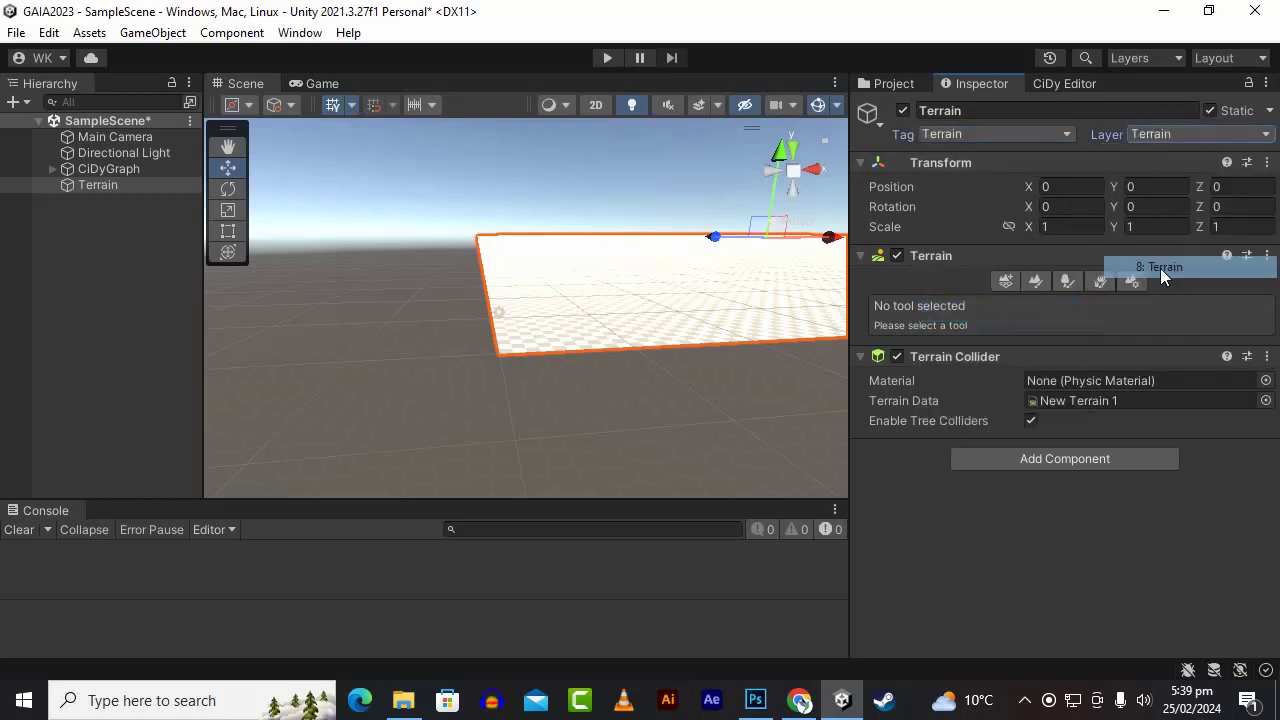
Step: Select CiDyGraph, grab all terrains in the CiDy Editor and check the entry in the Scene Terrains list
left_click(137, 172)
scroll(1048, 477, "down", 10)
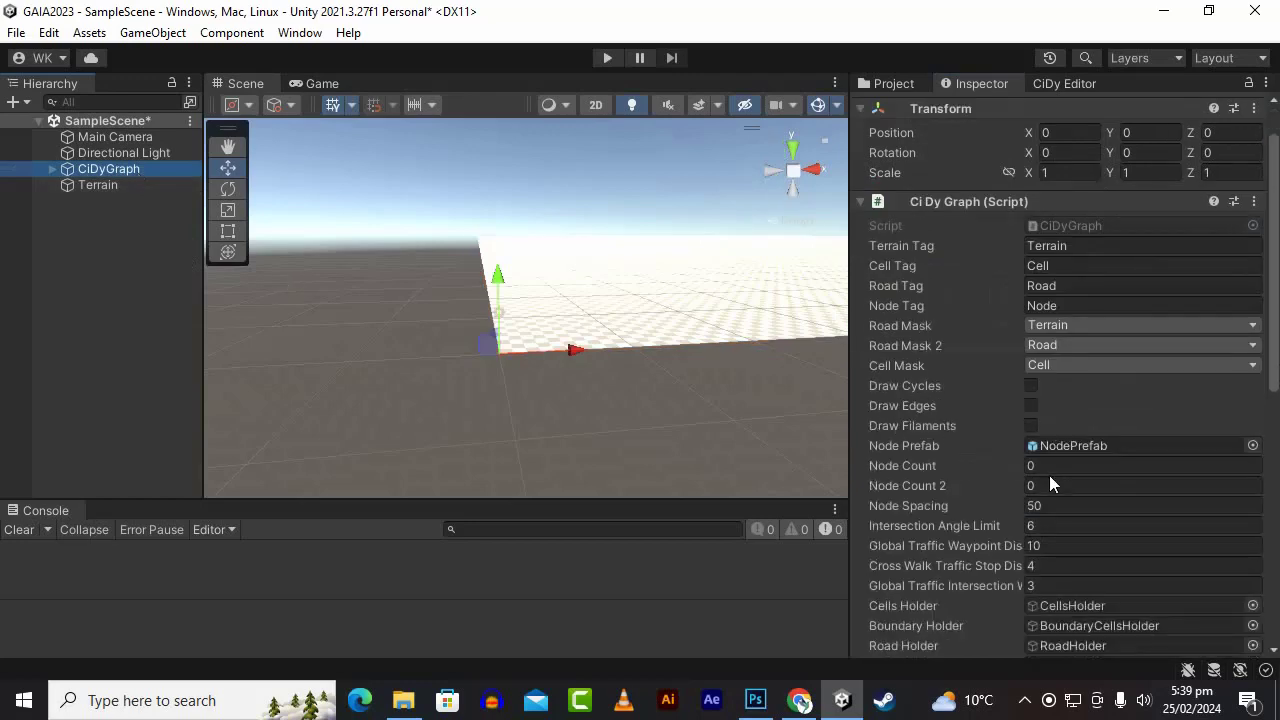
scroll(1049, 472, "up", 6)
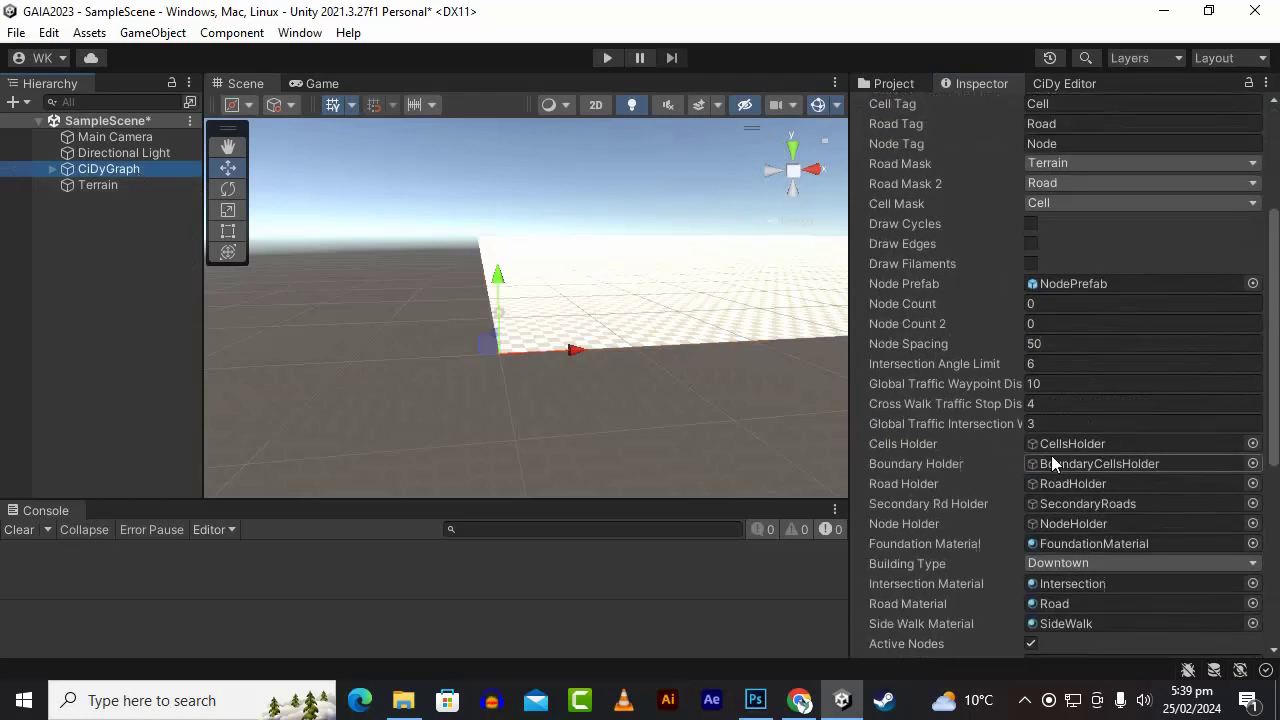
left_click(1064, 83)
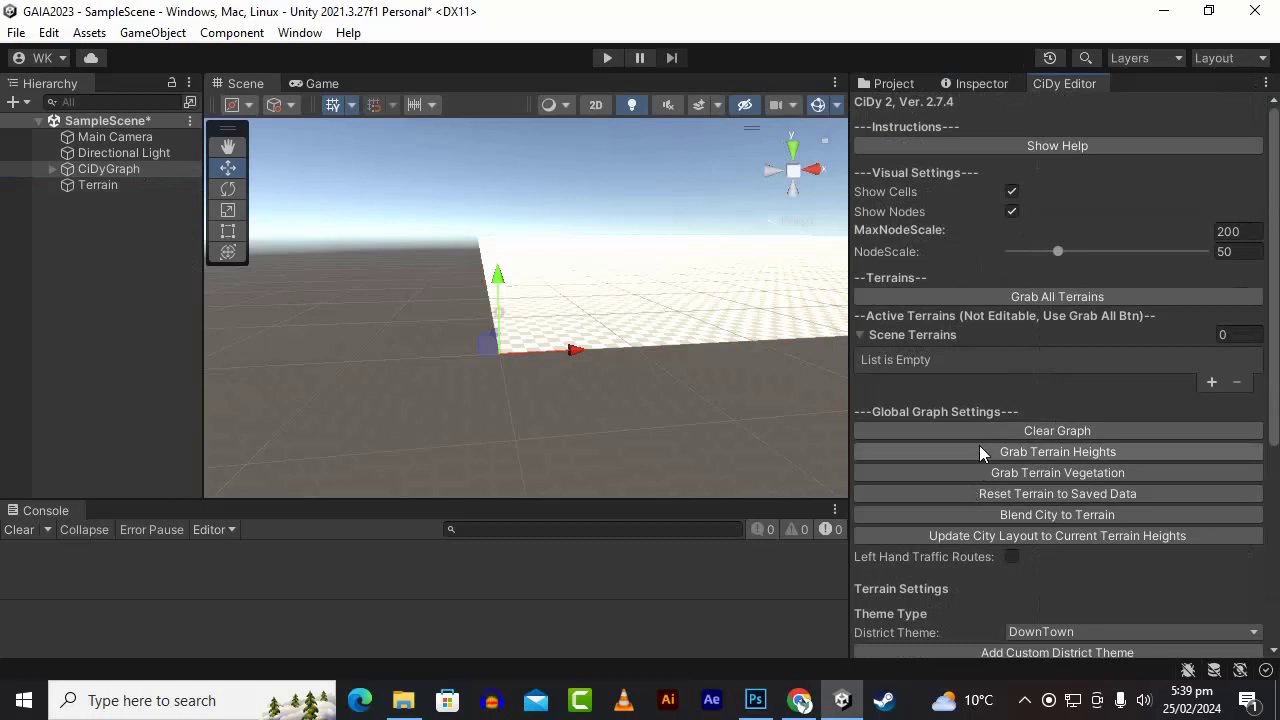
left_click(861, 336)
left_click(861, 336)
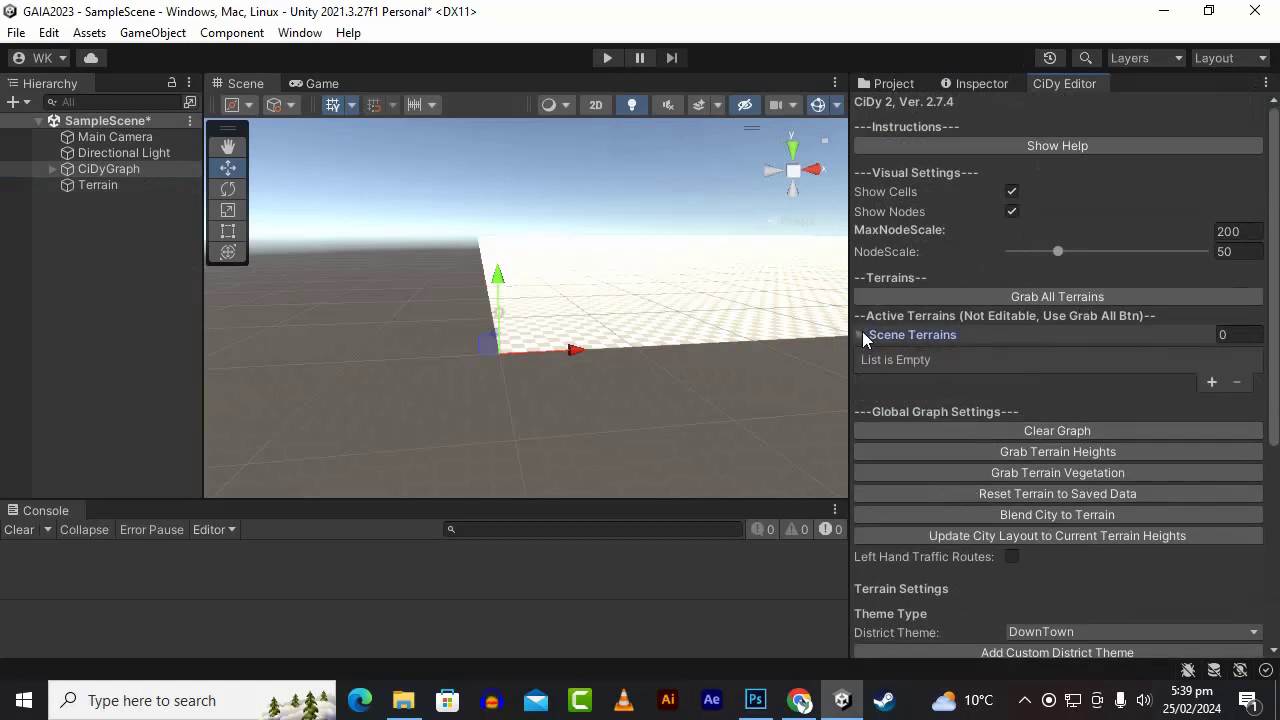
left_click(861, 336)
left_click(1041, 295)
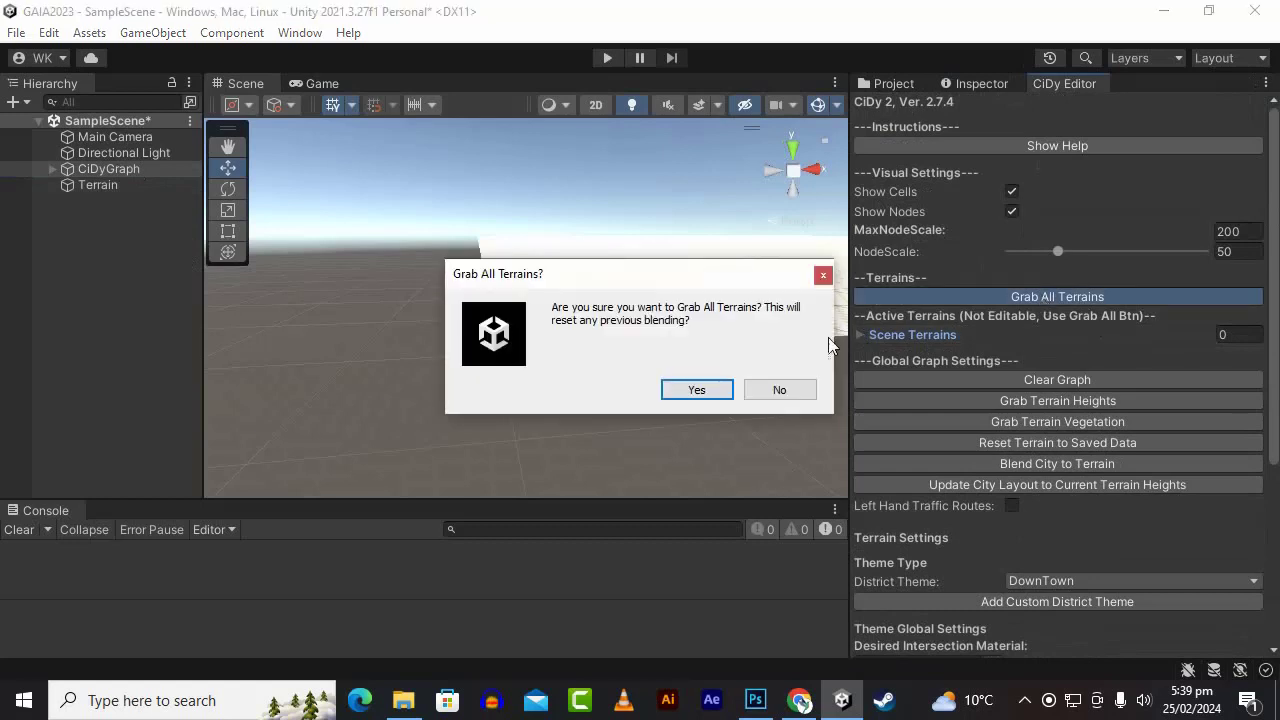
left_click(673, 392)
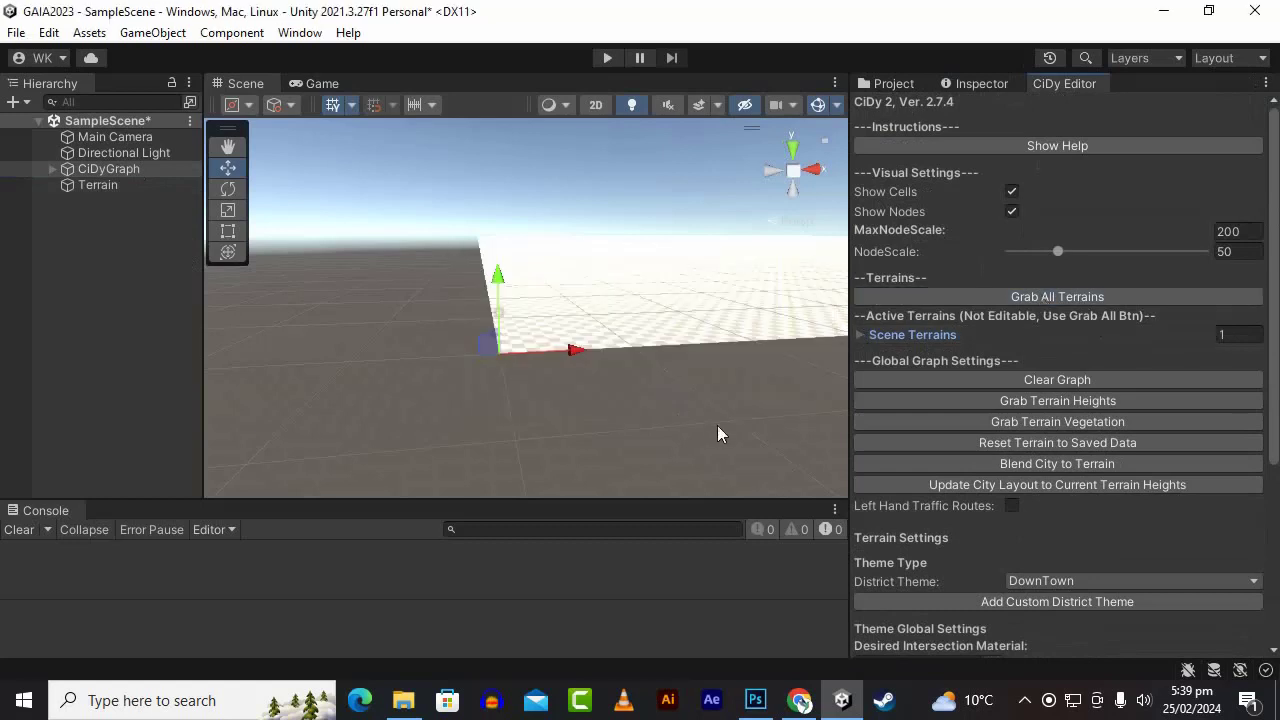
left_click(1025, 700)
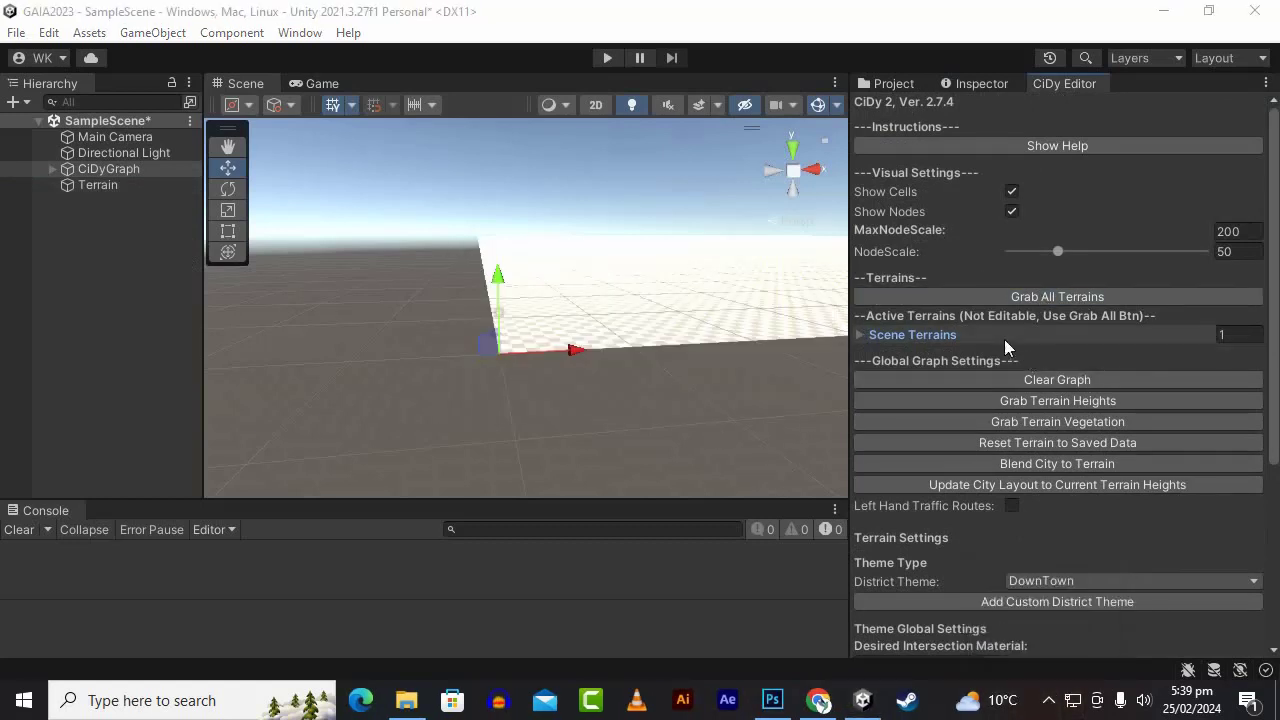
left_click(859, 337)
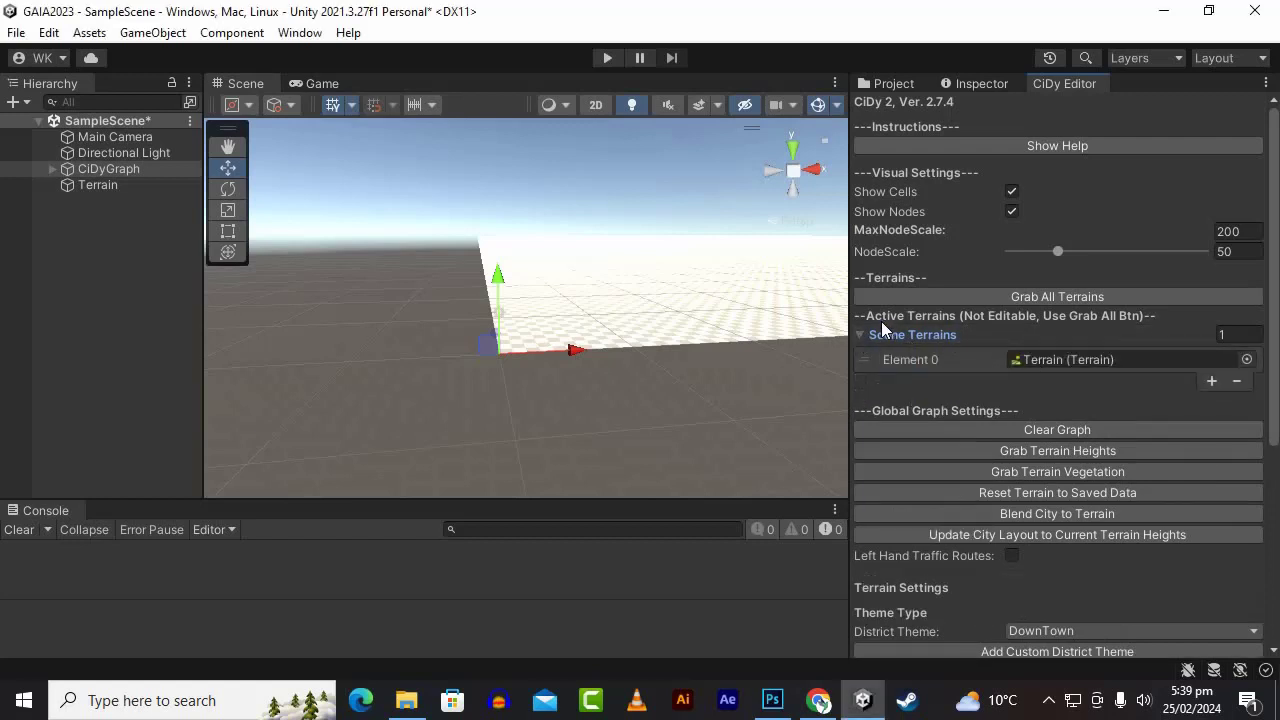
left_click(1035, 362)
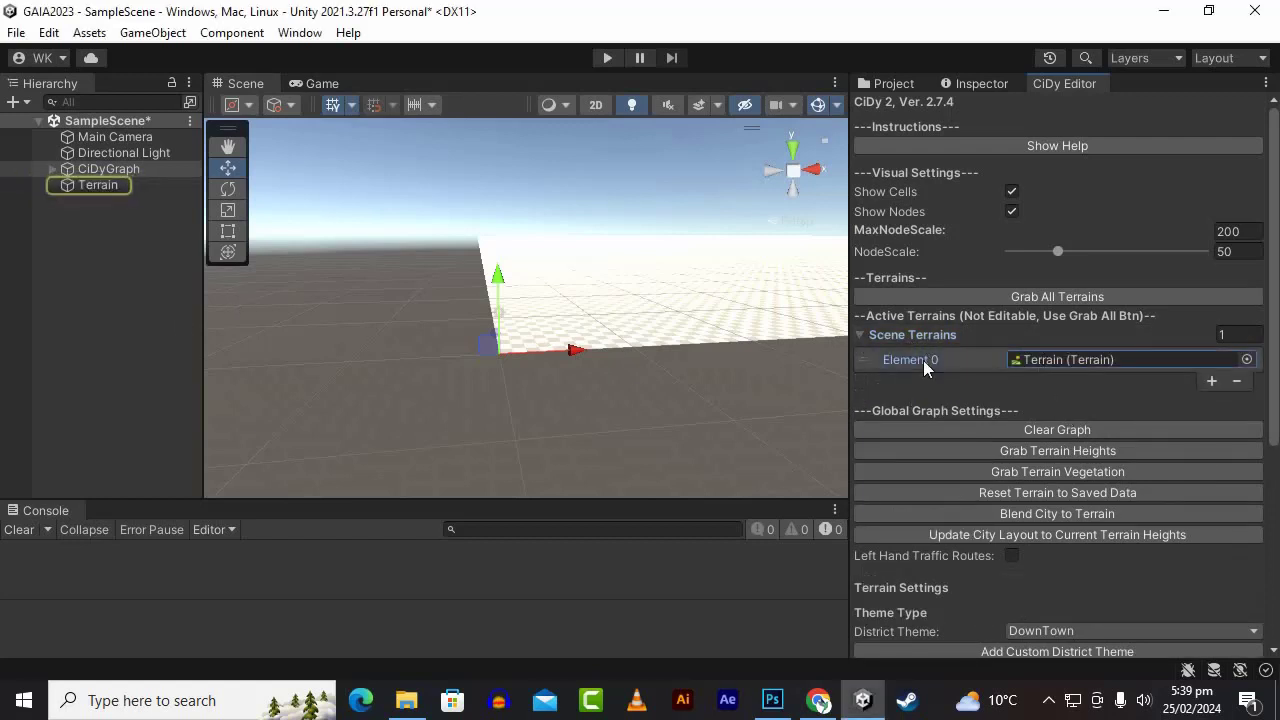
left_click(861, 335)
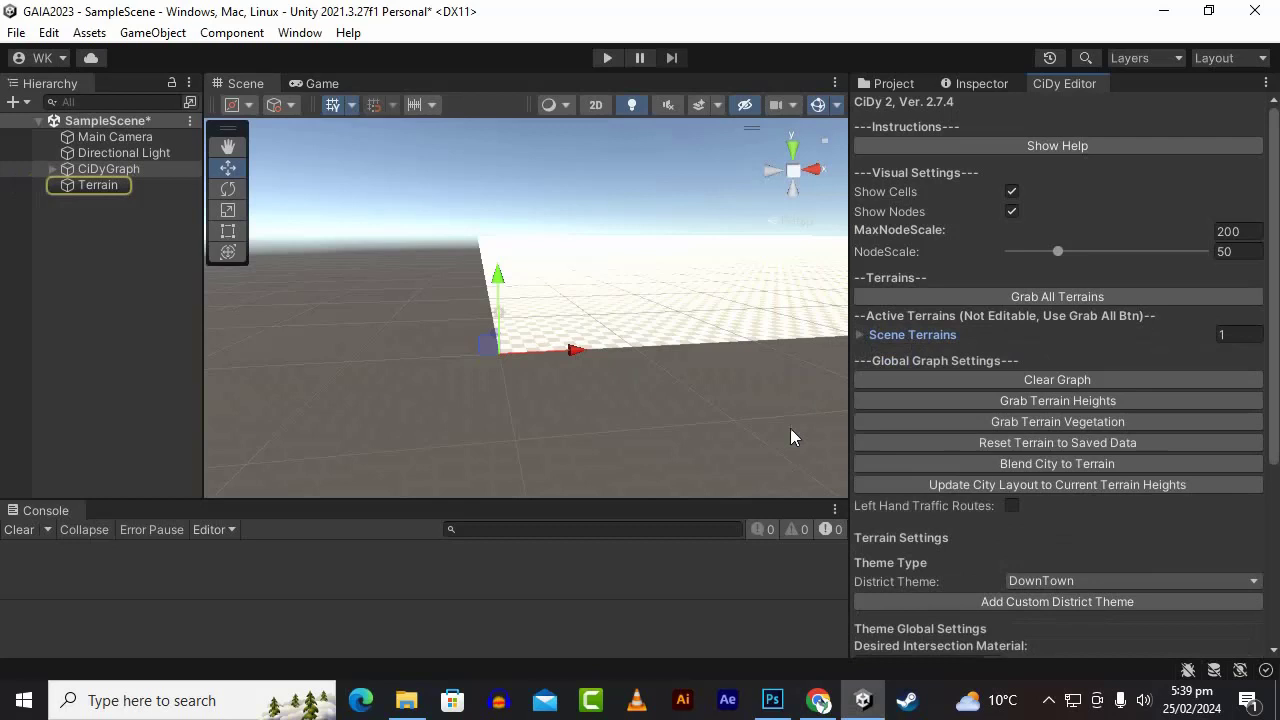
Step: Set the CiDy district theme to LowPoly City
scroll(1051, 480, "down", 3)
left_click(1050, 462)
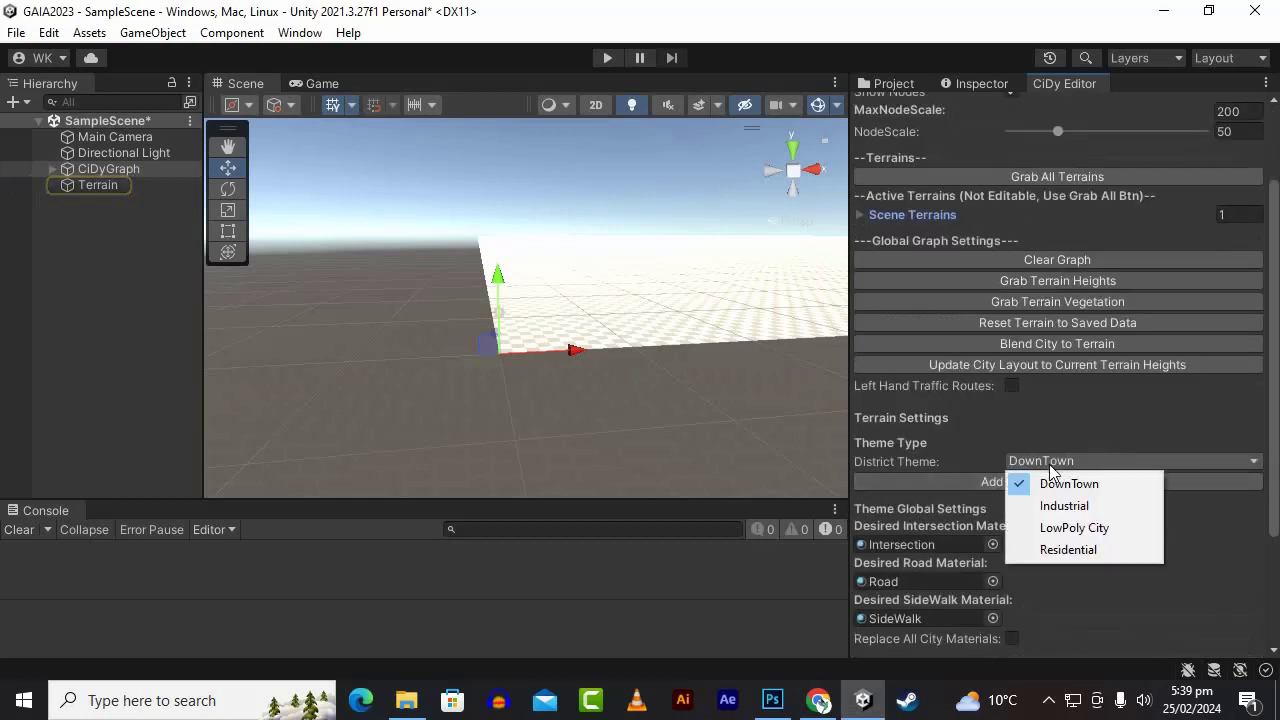
left_click(1065, 532)
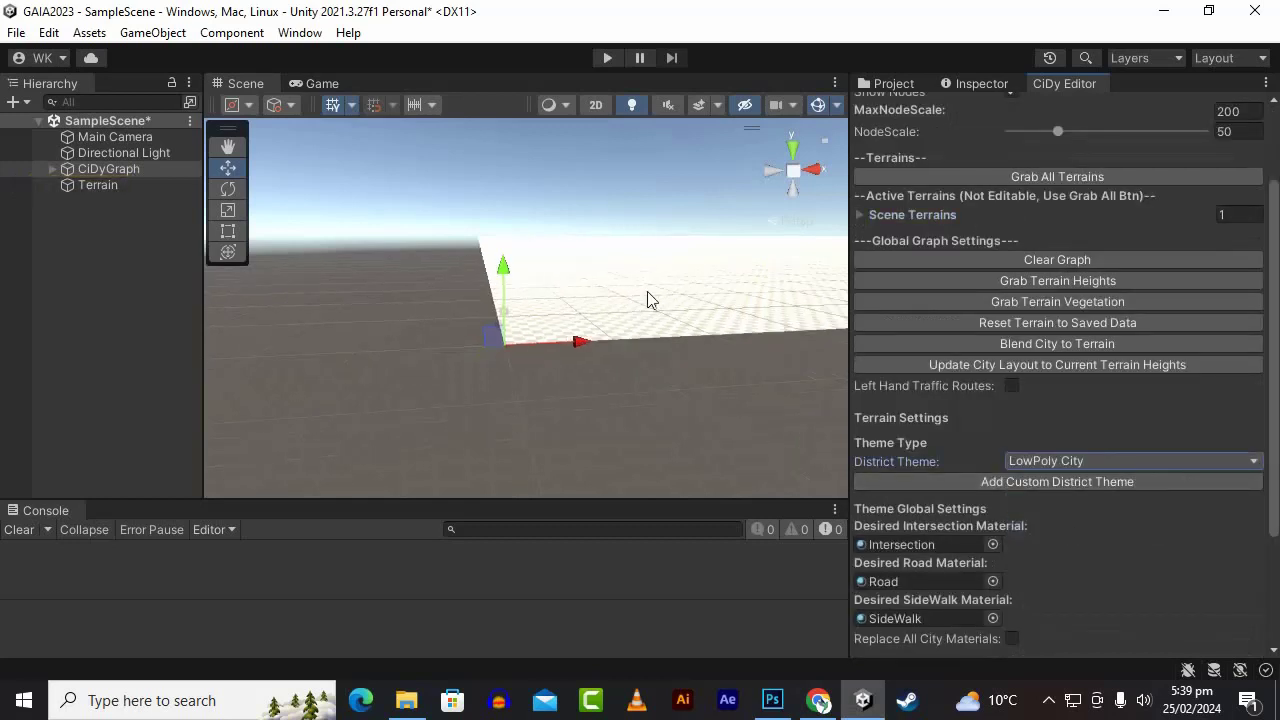
Step: Bring the whole terrain into view and place a first CiDy road node on it, near the CiDyGraph origin corner
left_click_drag(646, 254, 494, 432, "alt")
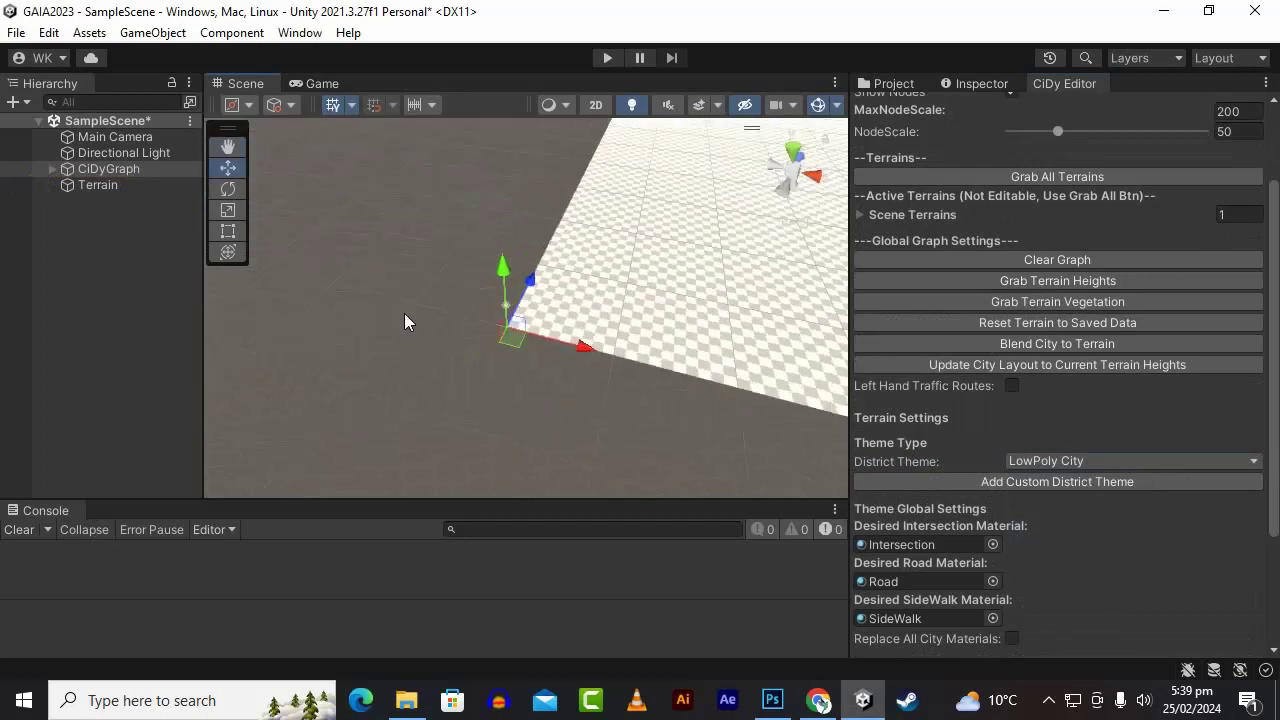
left_click(228, 148)
left_click_drag(668, 225, 204, 299)
scroll(489, 351, "down", 6)
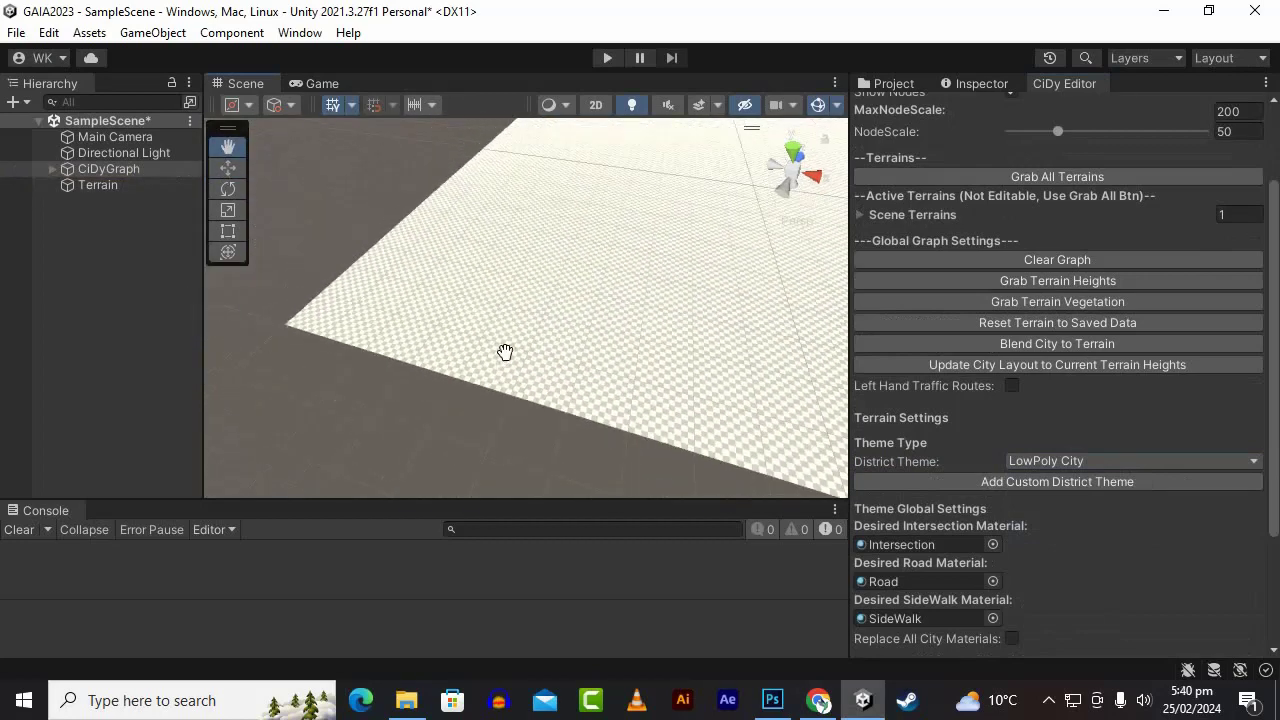
scroll(380, 389, "up", 5)
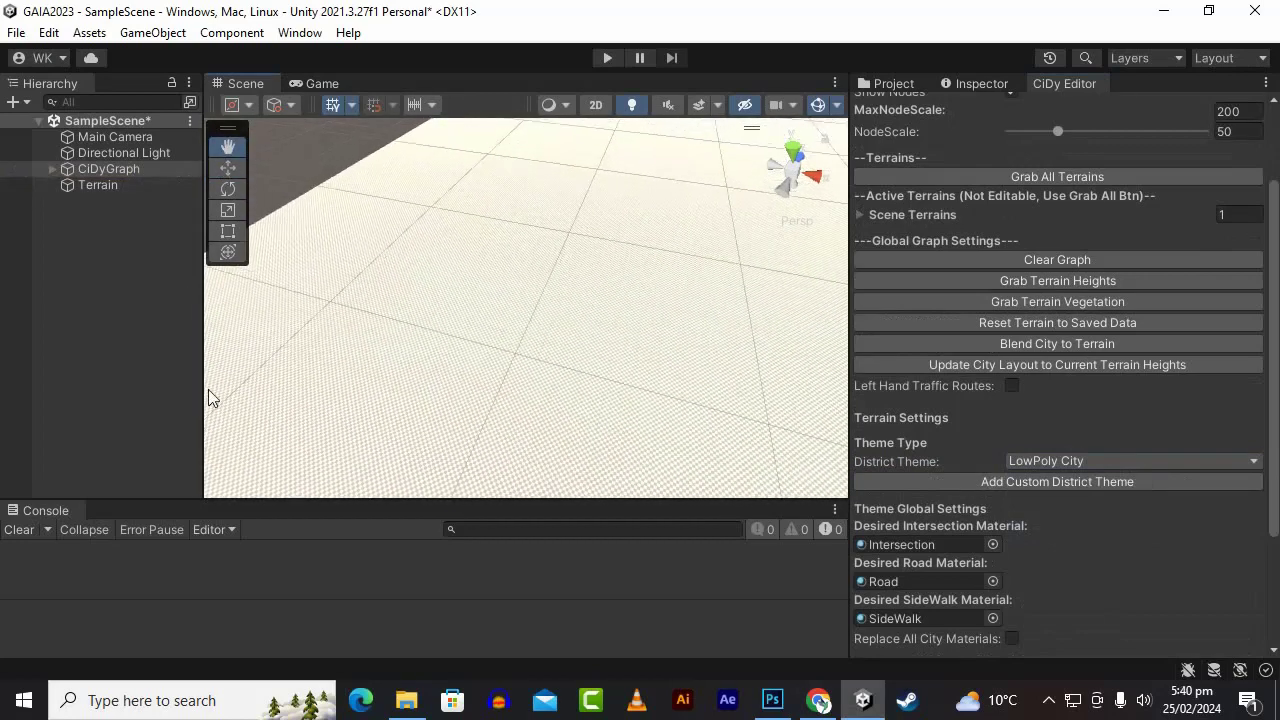
scroll(651, 353, "down", 4)
scroll(489, 357, "up", 2)
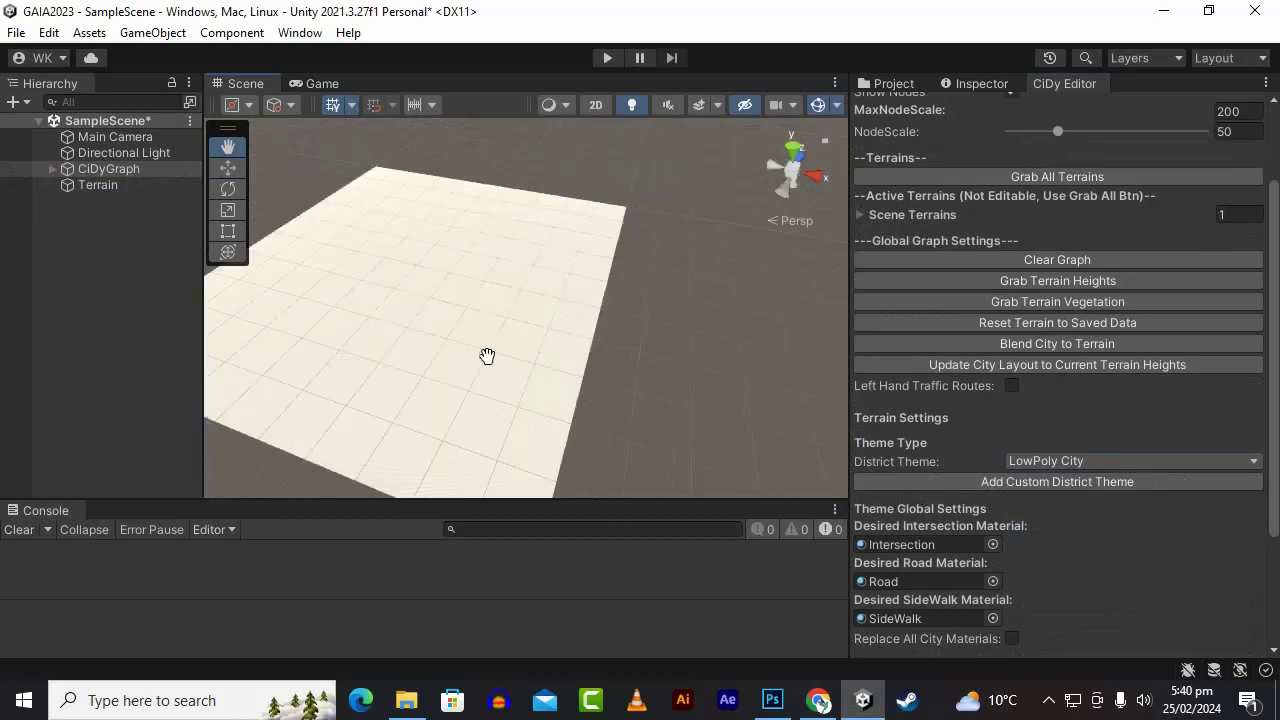
left_click(228, 168)
scroll(614, 382, "up", 2)
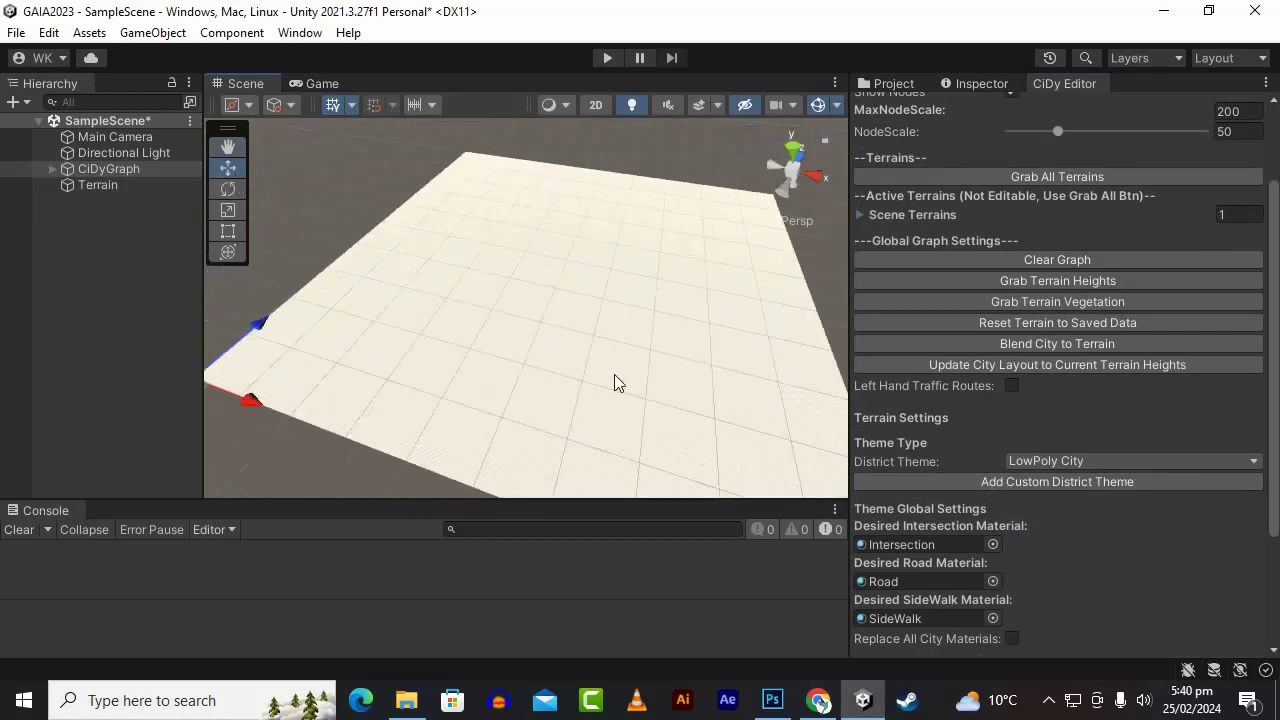
left_click(436, 340, "shift")
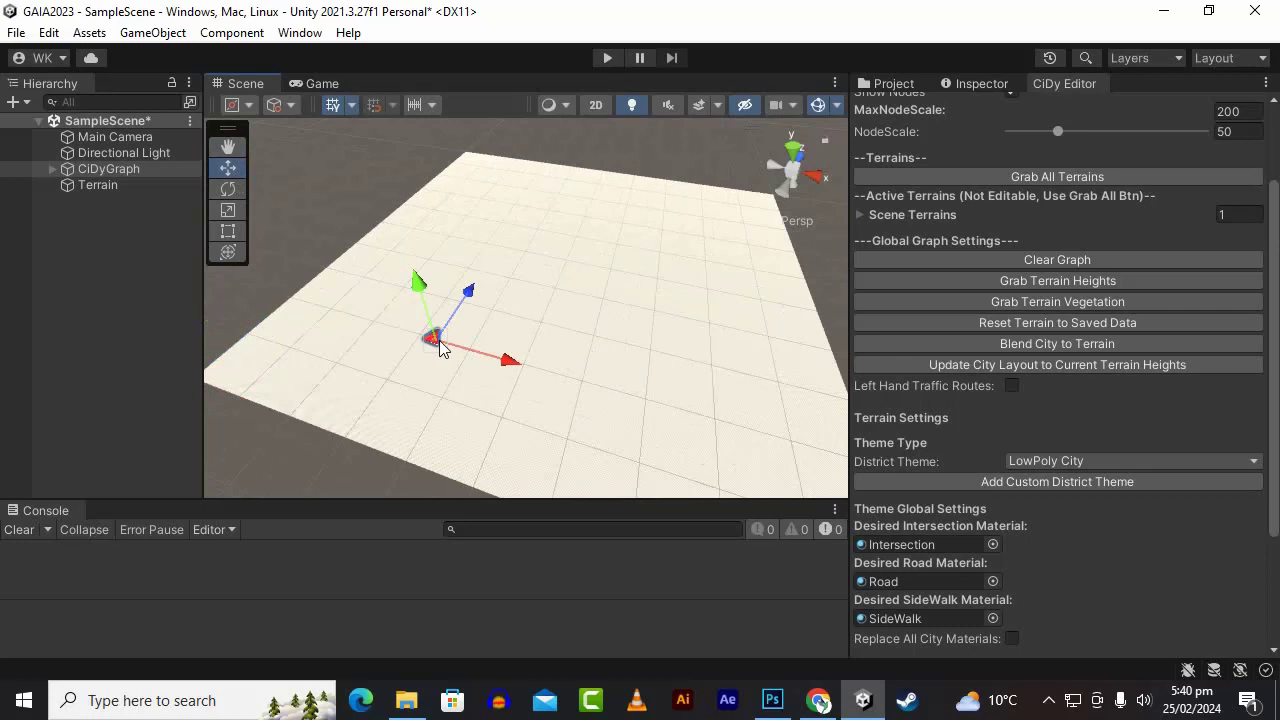
Step: Add seven more CiDy road nodes around the terrain and close the road into a ring back at the first node
left_click(483, 261, "shift")
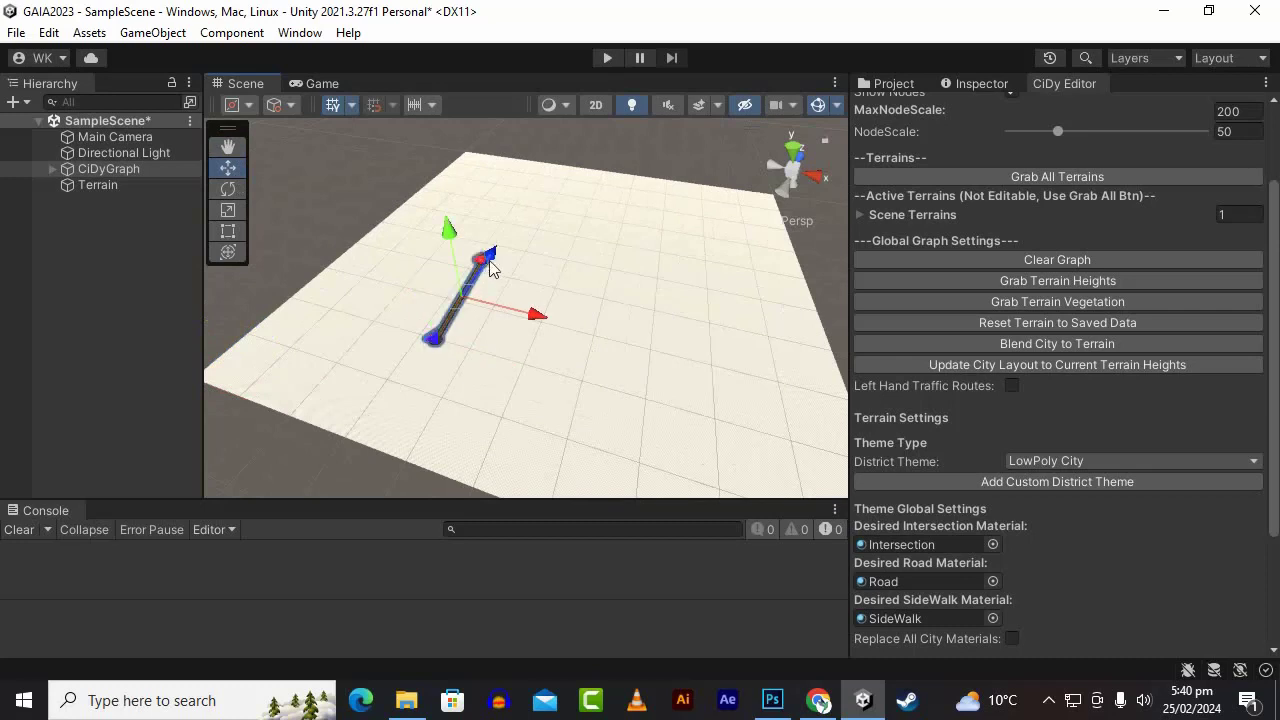
left_click(542, 214, "shift")
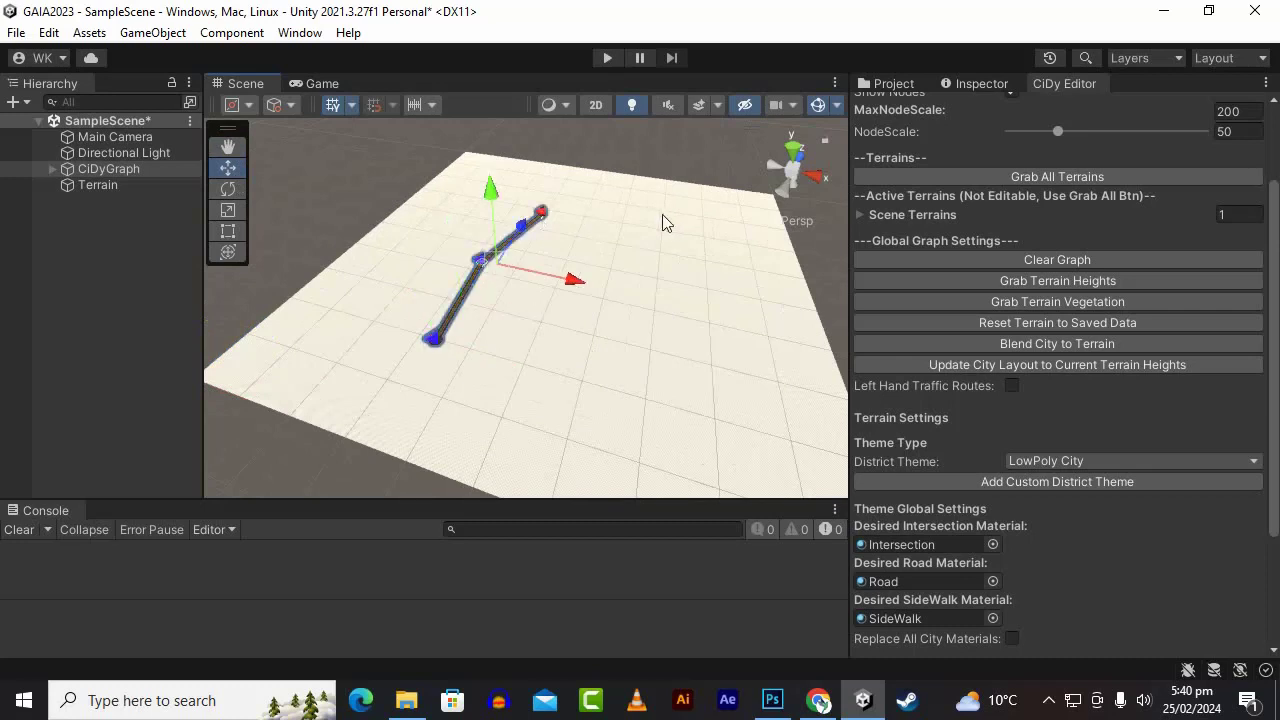
left_click(637, 221, "shift")
left_click(709, 260, "shift")
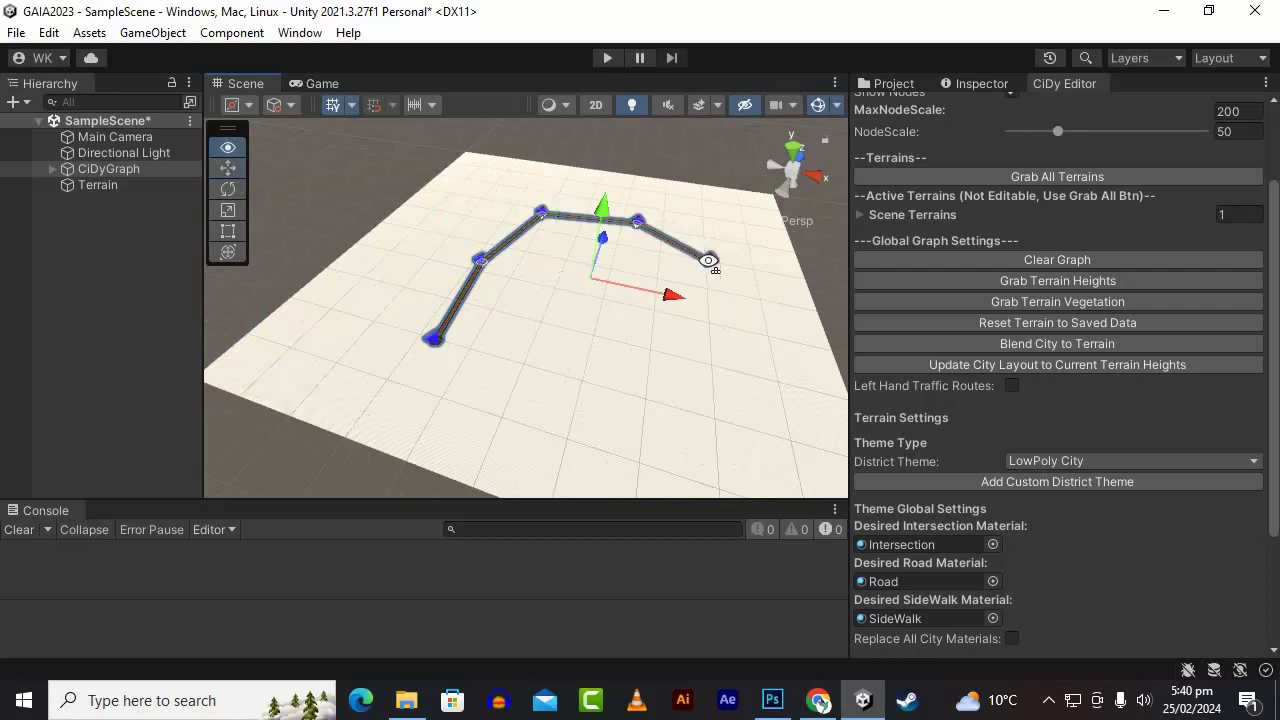
left_click(709, 322, "shift")
left_click(649, 358, "shift")
left_click(548, 366)
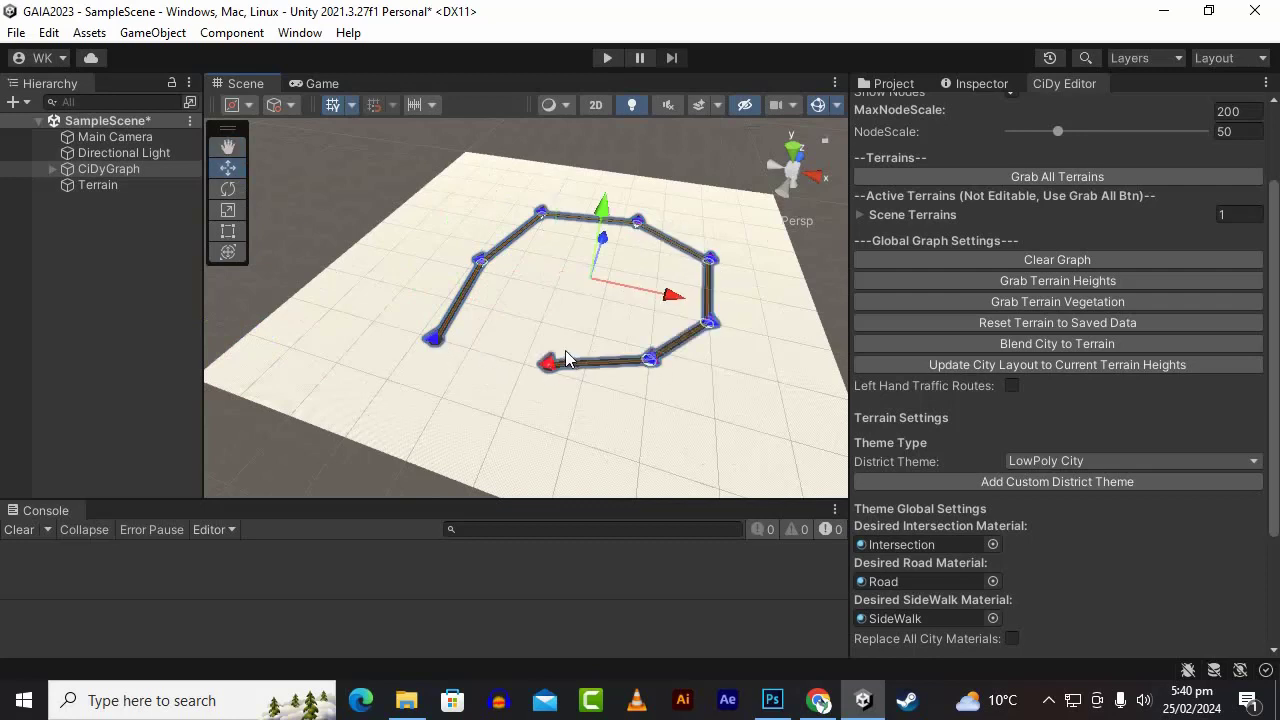
Step: Inspect the generated buildings, sidewalks and street props at street level along the ring road
scroll(618, 386, "up", 6)
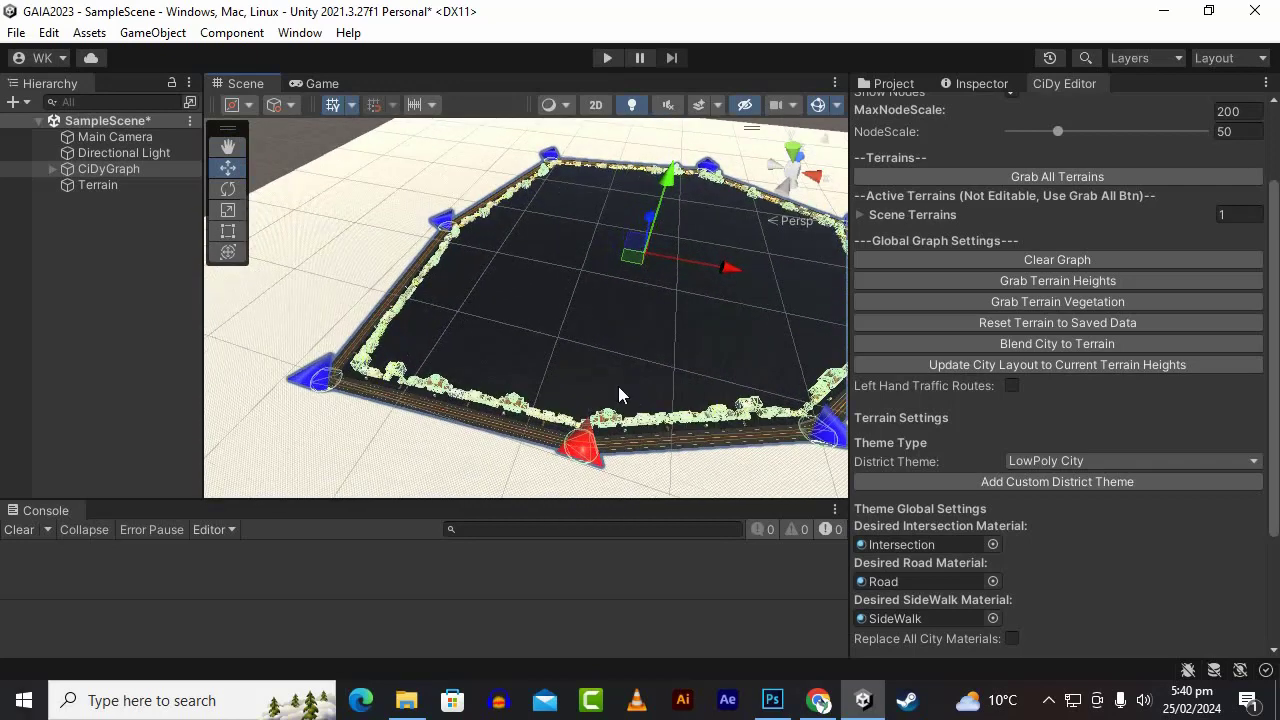
right_click_drag(618, 386, 690, 360)
scroll(664, 347, "up", 10)
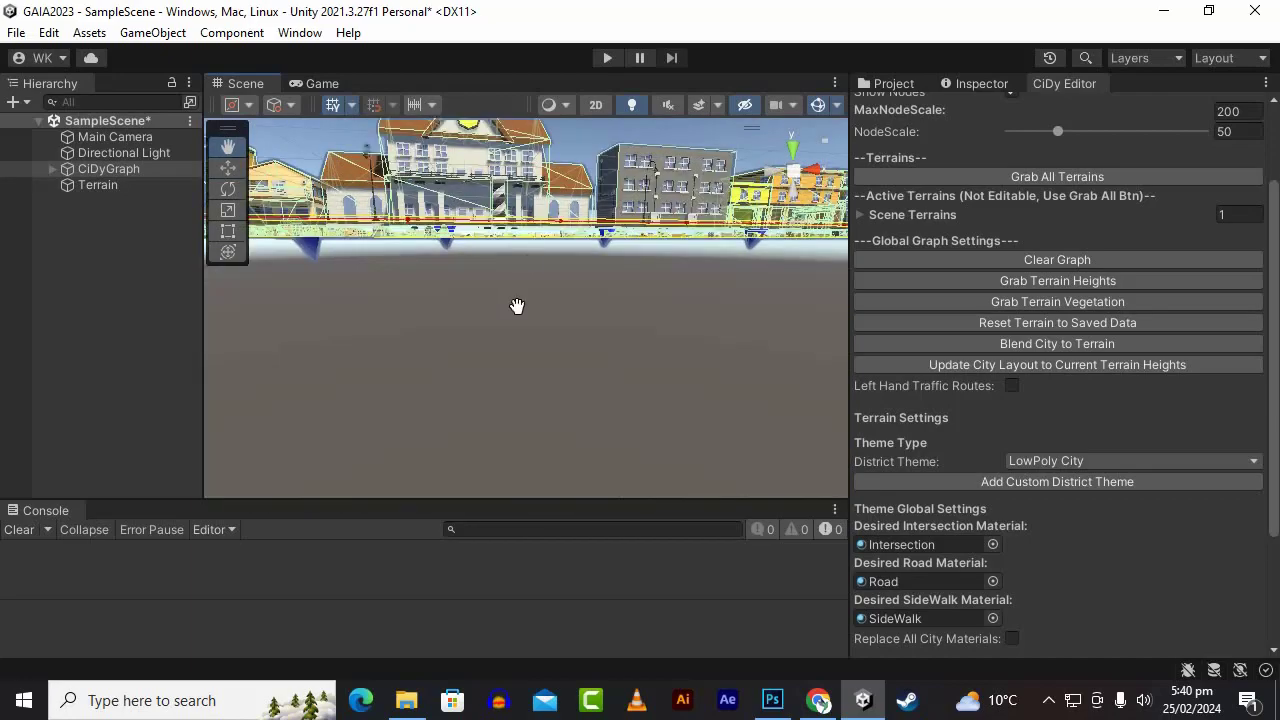
right_click_drag(517, 306, 566, 297)
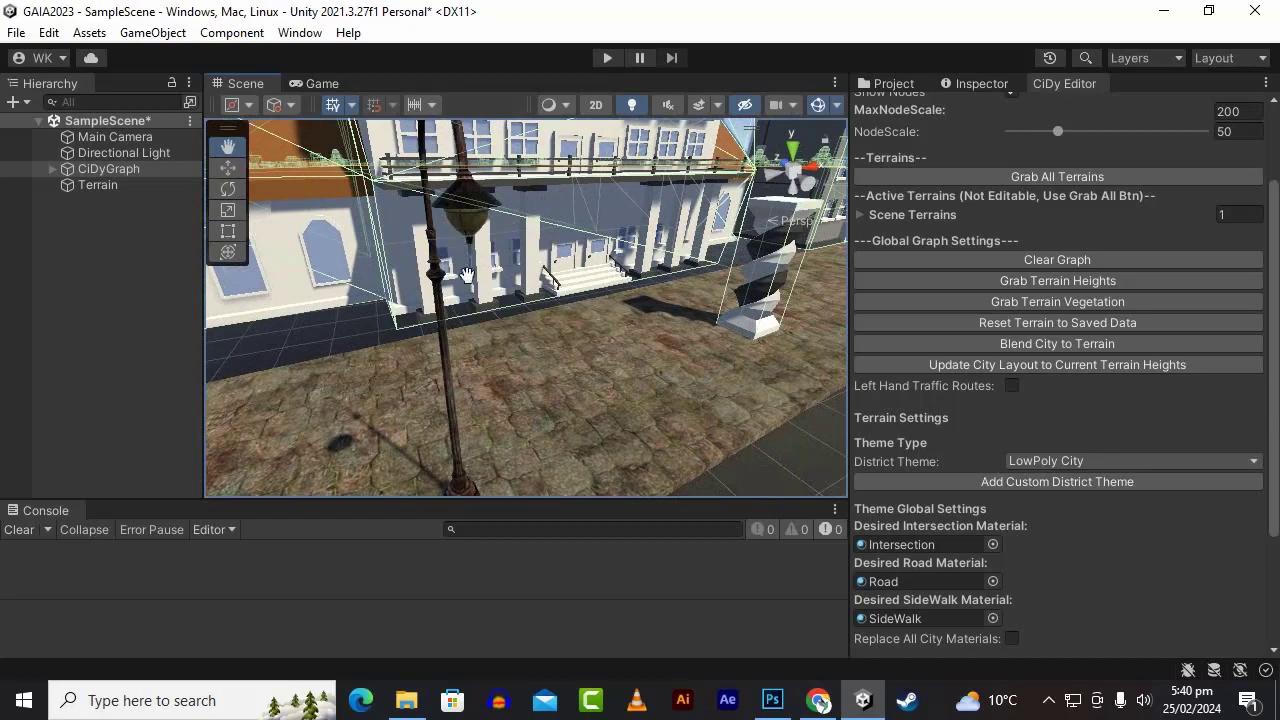
right_click_drag(467, 275, 592, 415)
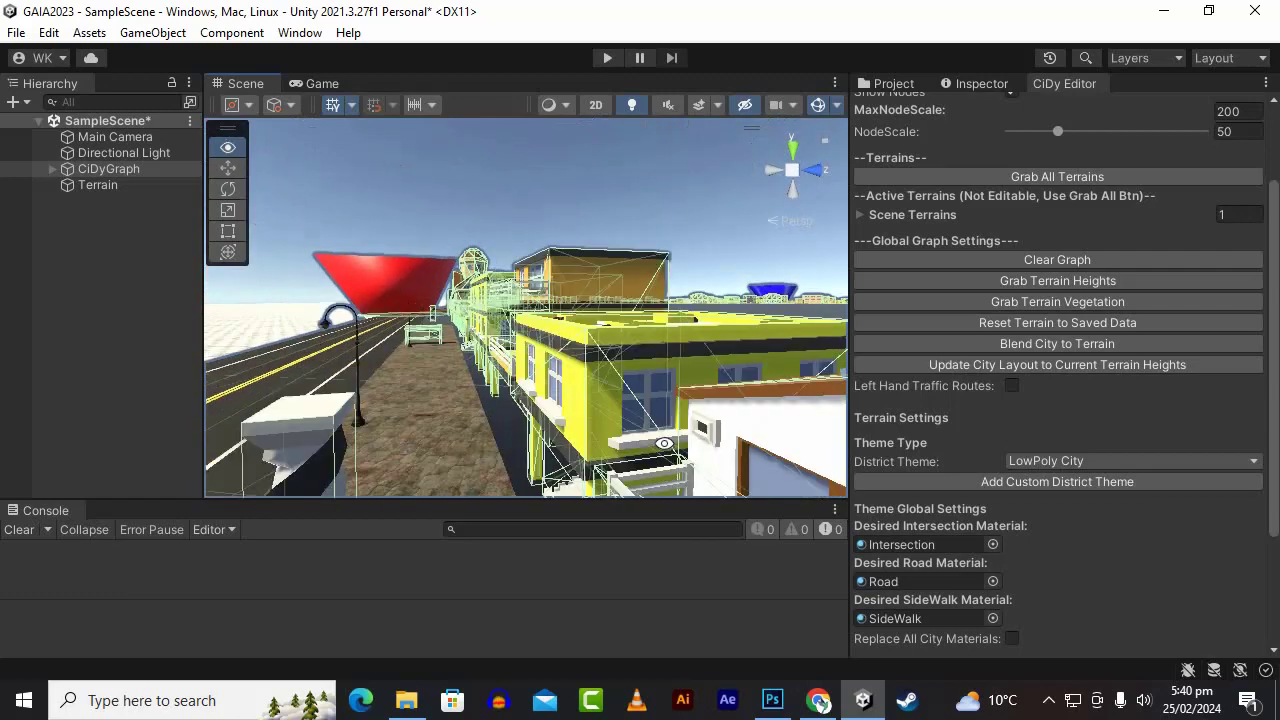
scroll(664, 443, "down", 3)
scroll(666, 440, "up", 3)
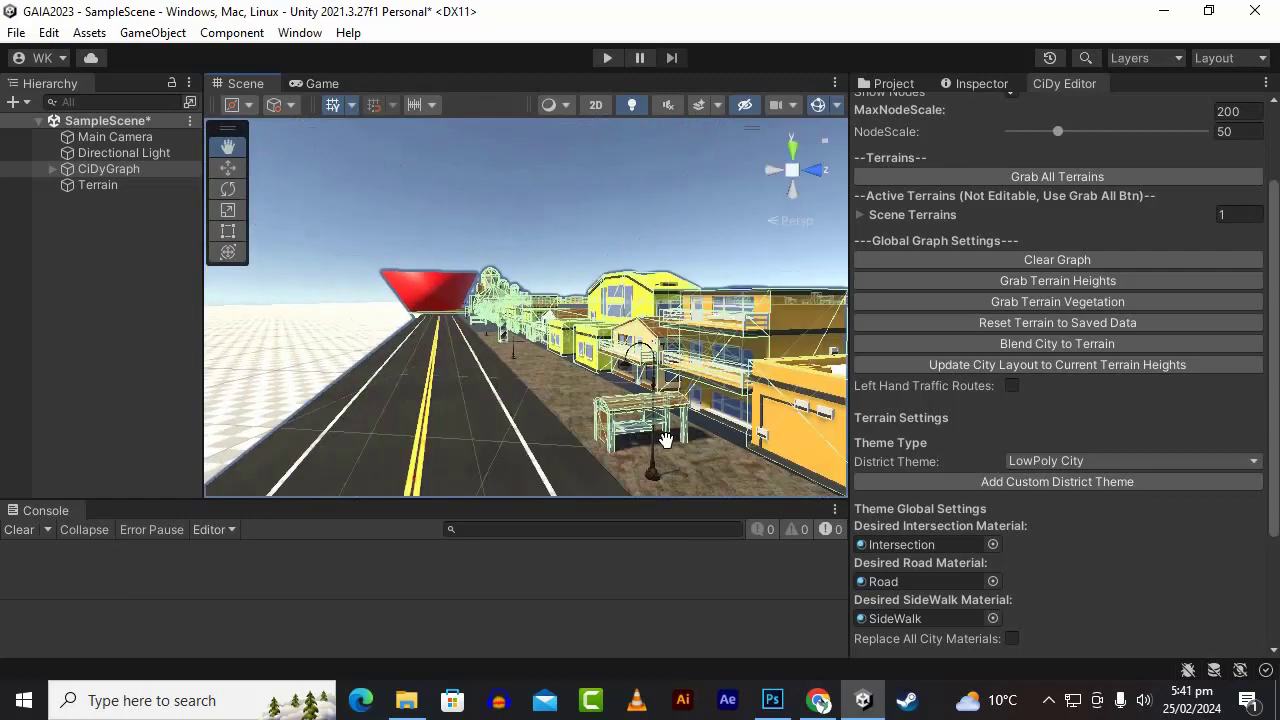
Step: Examine the city block's outline and its rows of buildings from above and from outside the ring road
left_click_drag(606, 439, 84, 580, "alt")
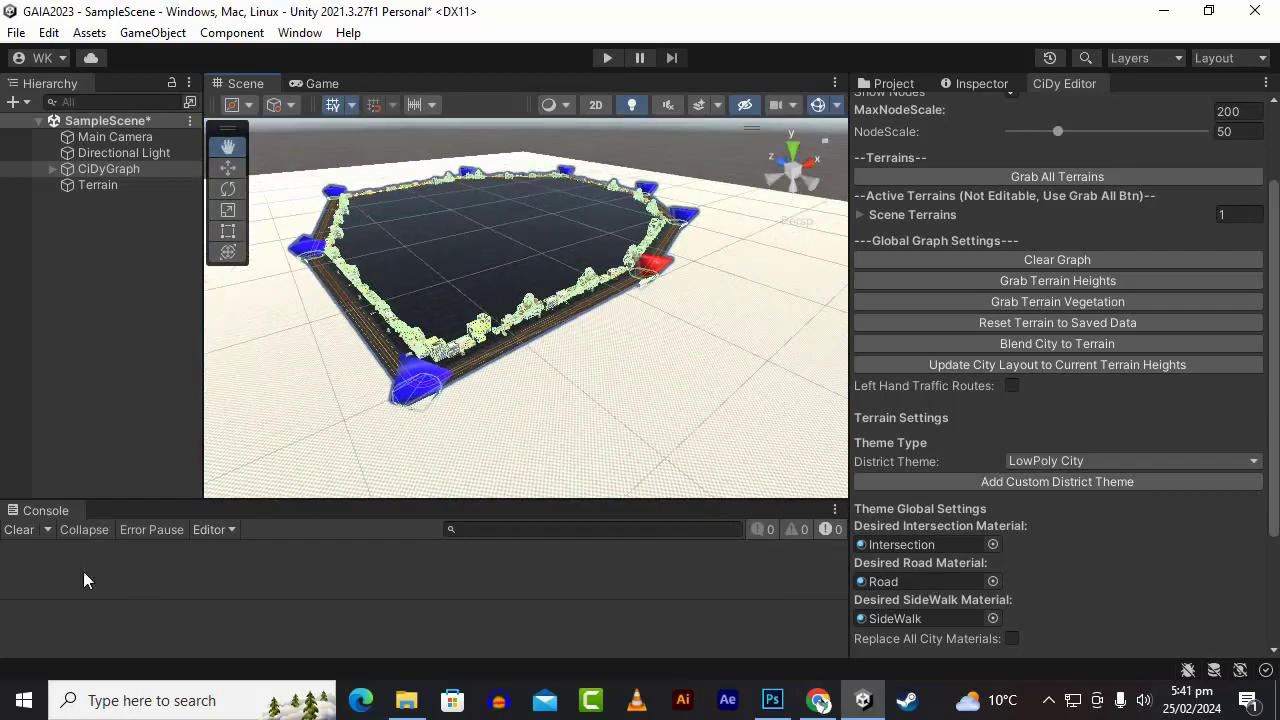
left_click_drag(425, 485, 1050, 328, "alt")
scroll(665, 440, "up", 3)
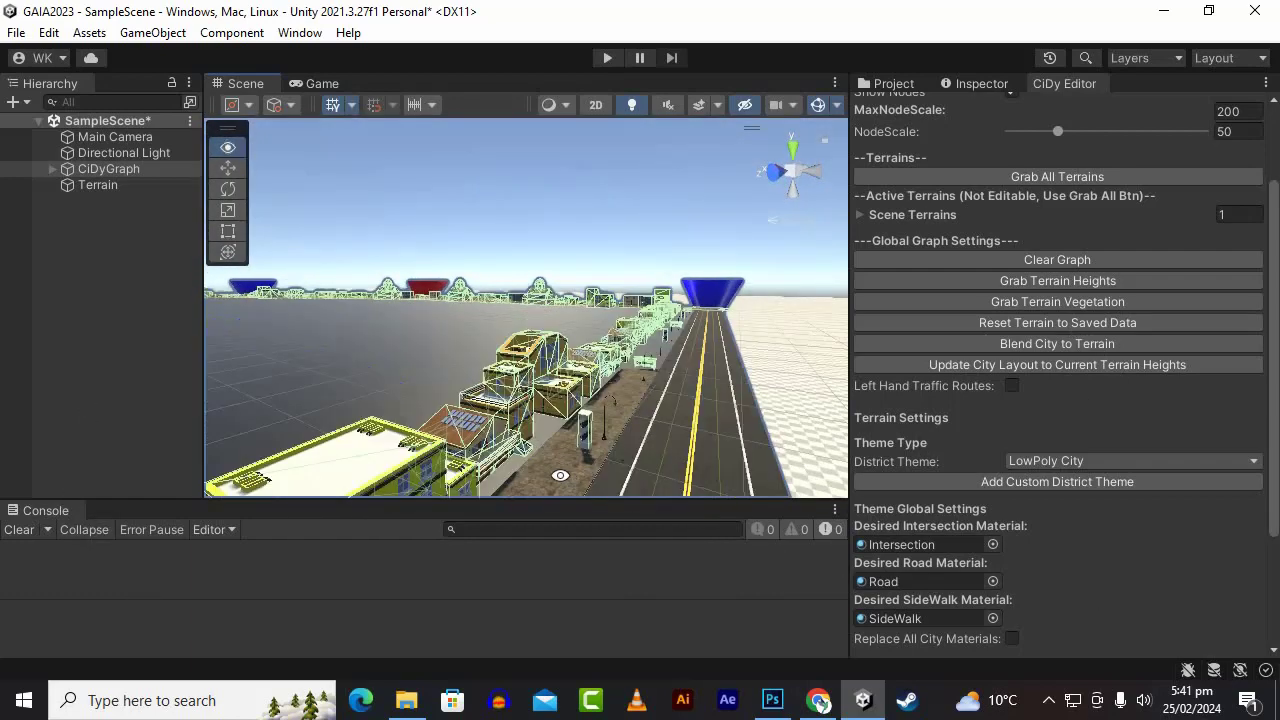
left_click_drag(560, 475, 457, 449, "alt")
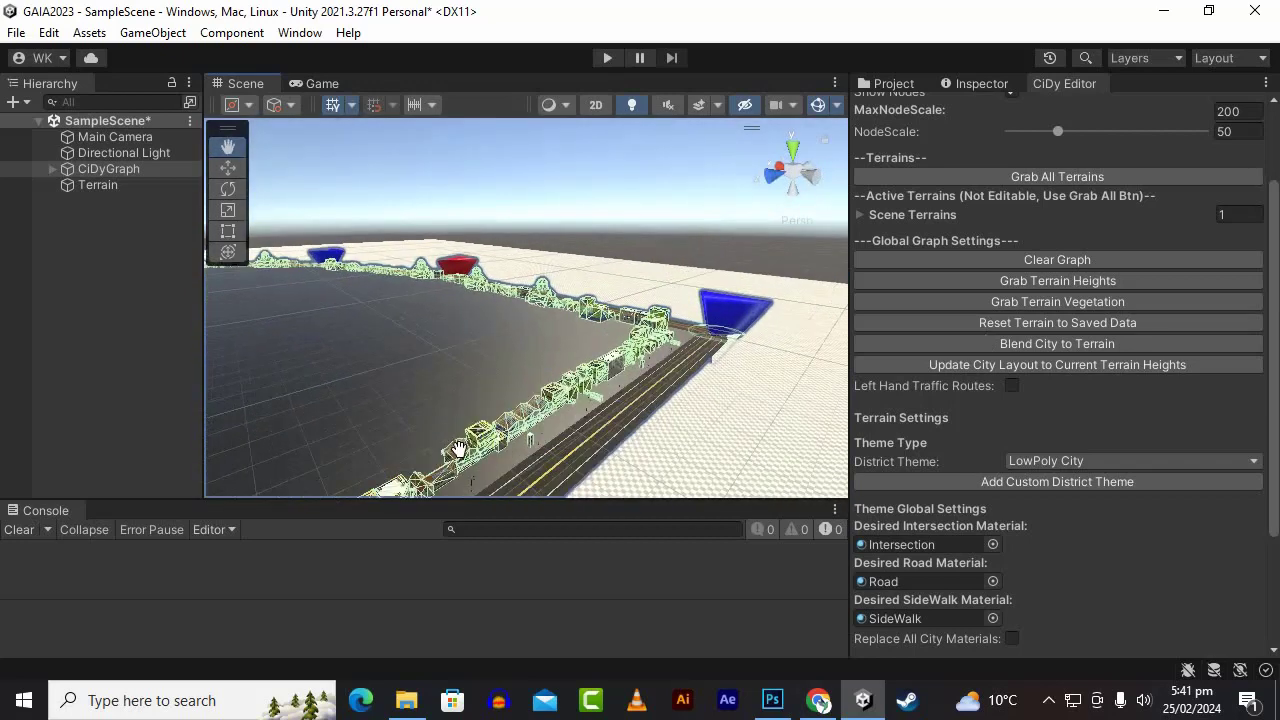
left_click_drag(540, 457, 452, 487, "alt")
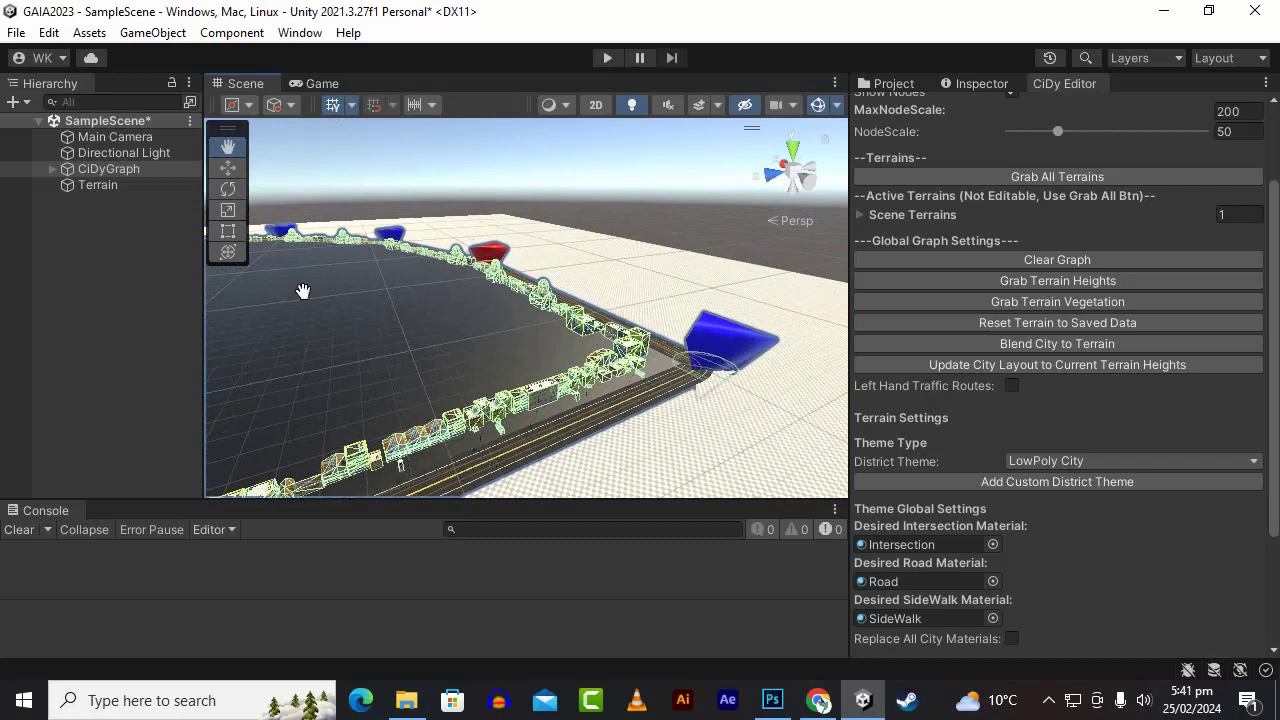
Step: Select the road segment V0V1 and pull its curve control points outward, away from the buildings, to form a bend
left_click_drag(548, 452, 625, 432, "alt")
left_click(556, 428)
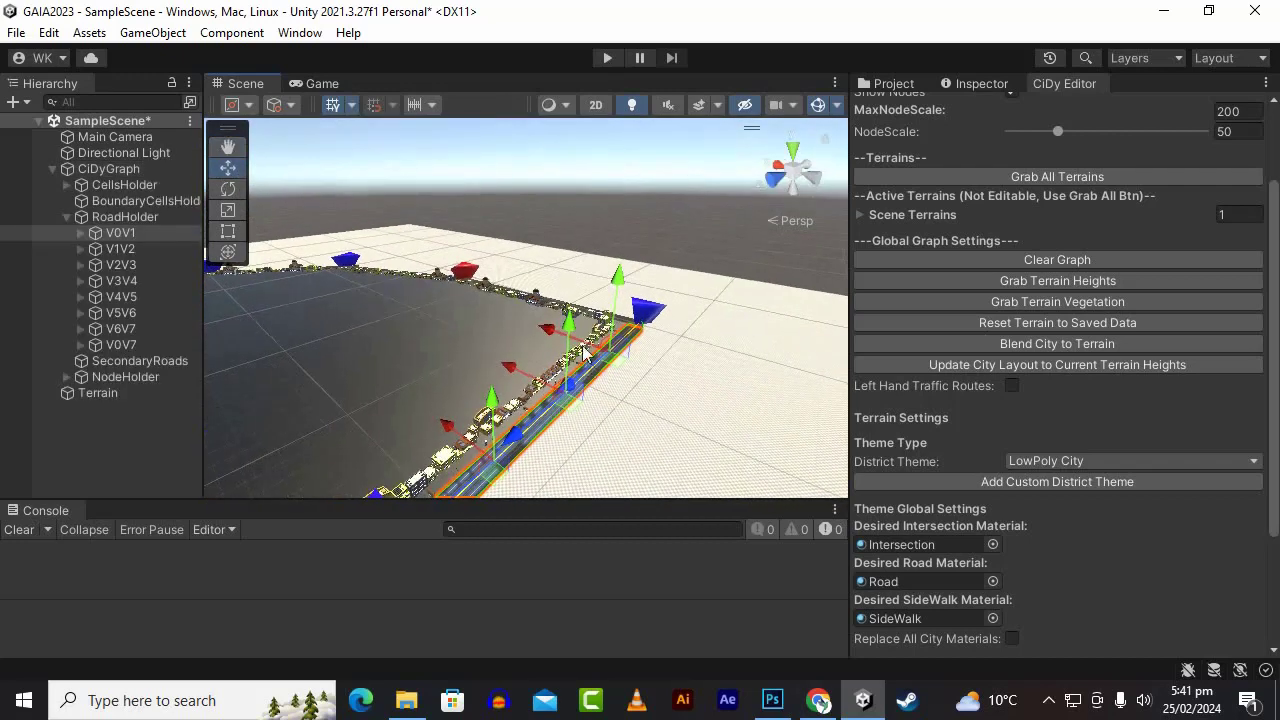
left_click_drag(547, 332, 600, 351)
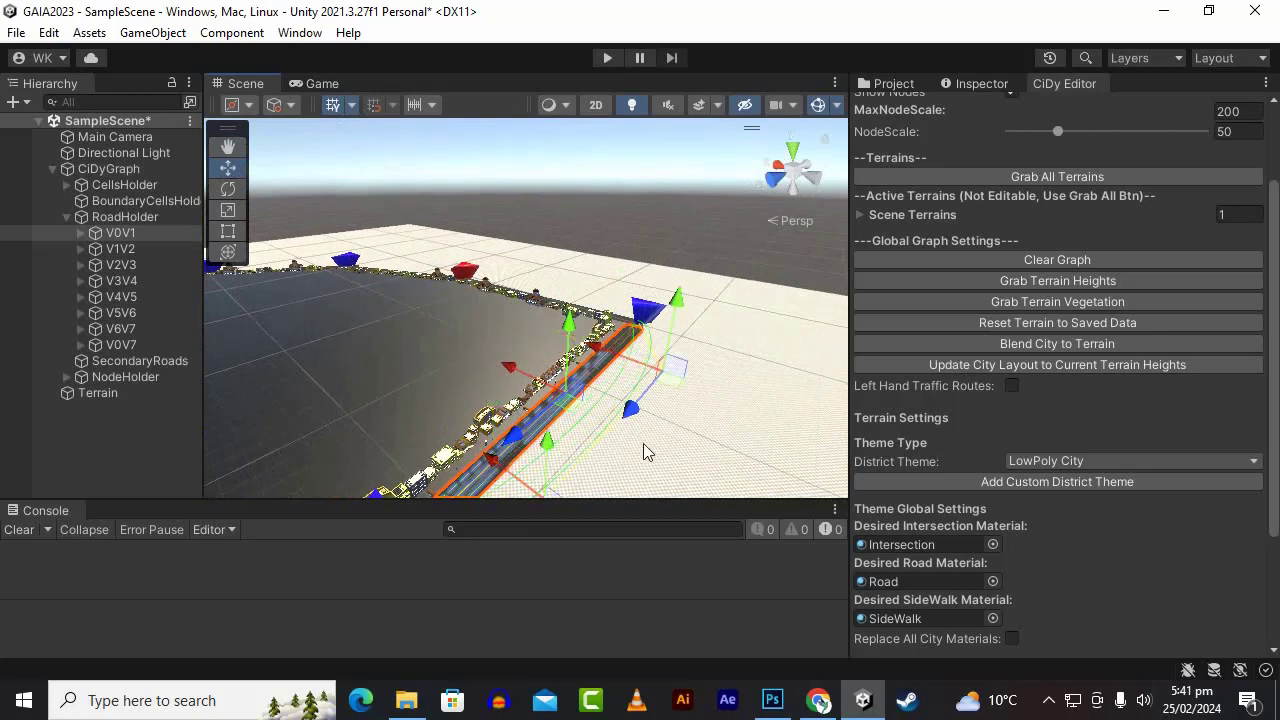
left_click_drag(645, 452, 652, 393, "alt")
Step: Regenerate road V0V1 from its curved control points and check the buildings along it at street level
scroll(994, 423, "down", 4)
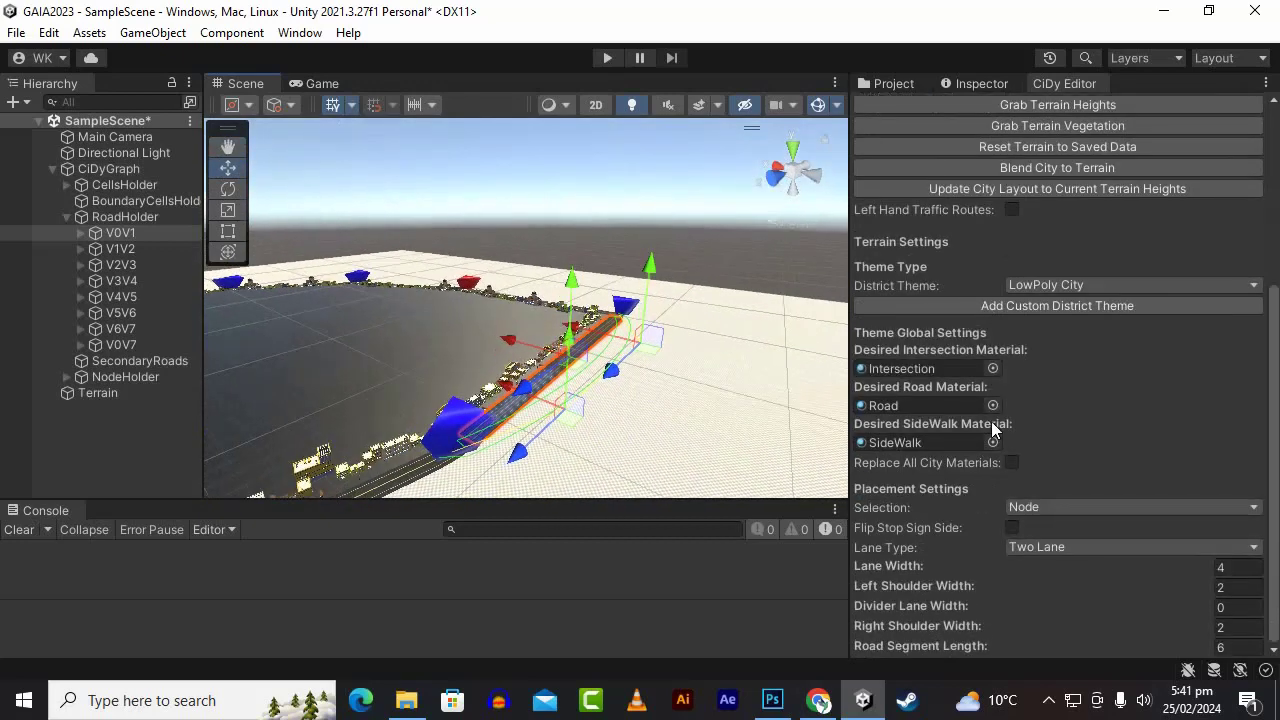
scroll(994, 423, "up", 6)
left_click(997, 86)
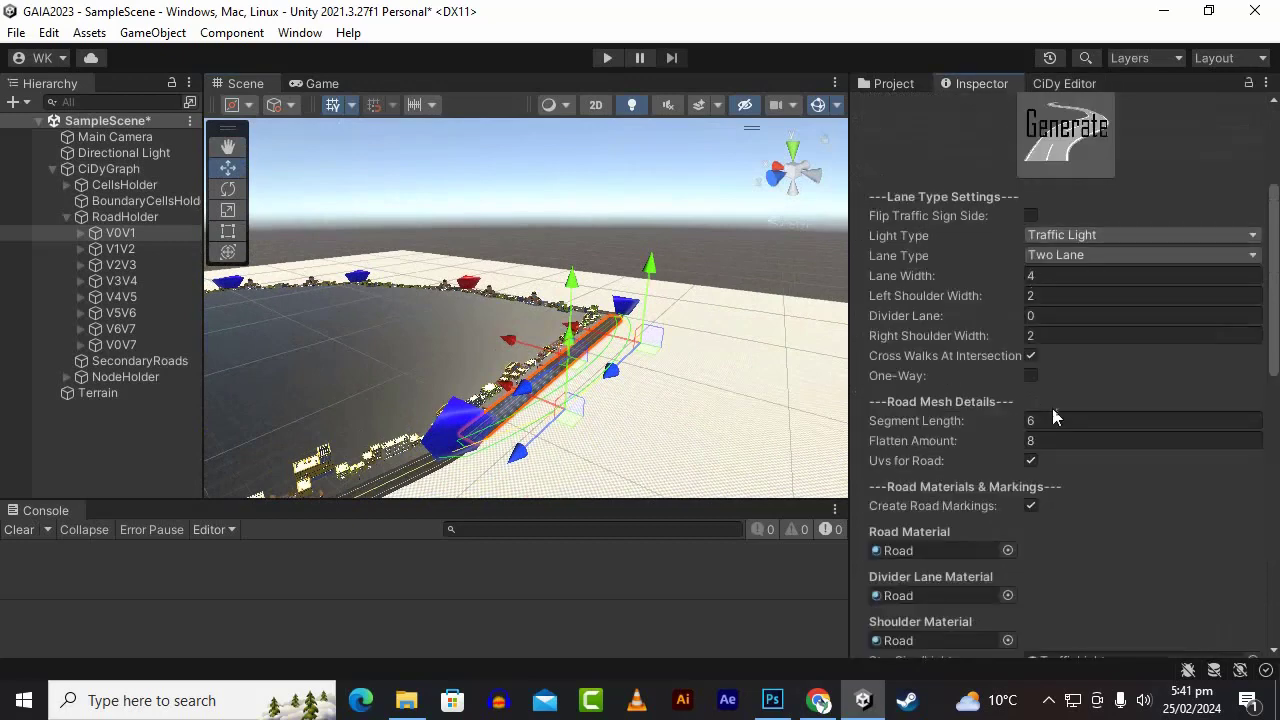
left_click(1068, 148)
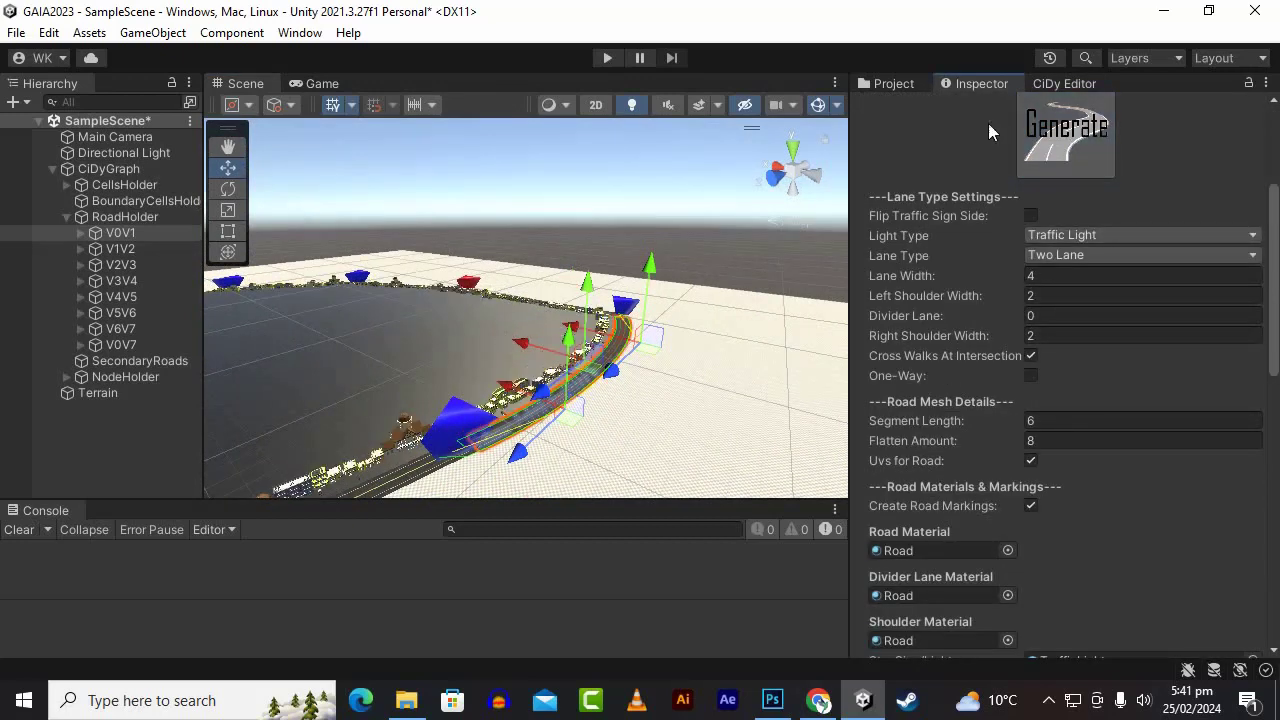
left_click_drag(668, 332, 640, 382, "alt")
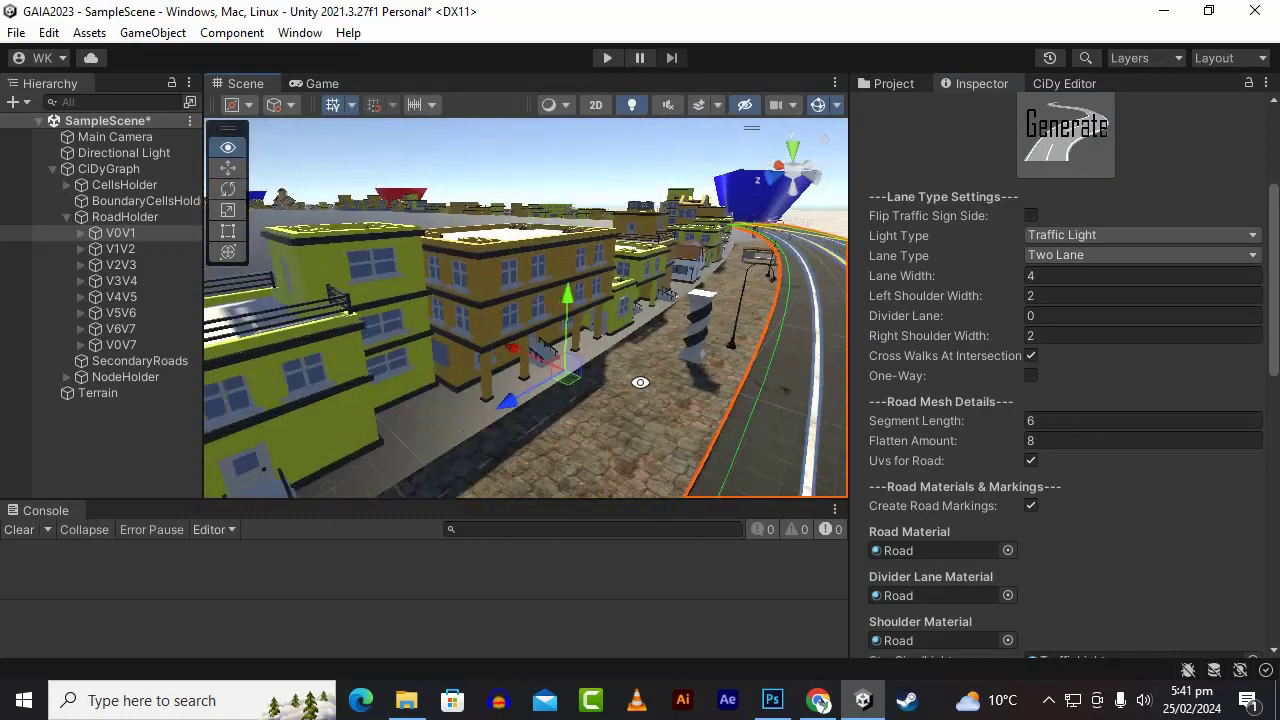
left_click(1044, 701)
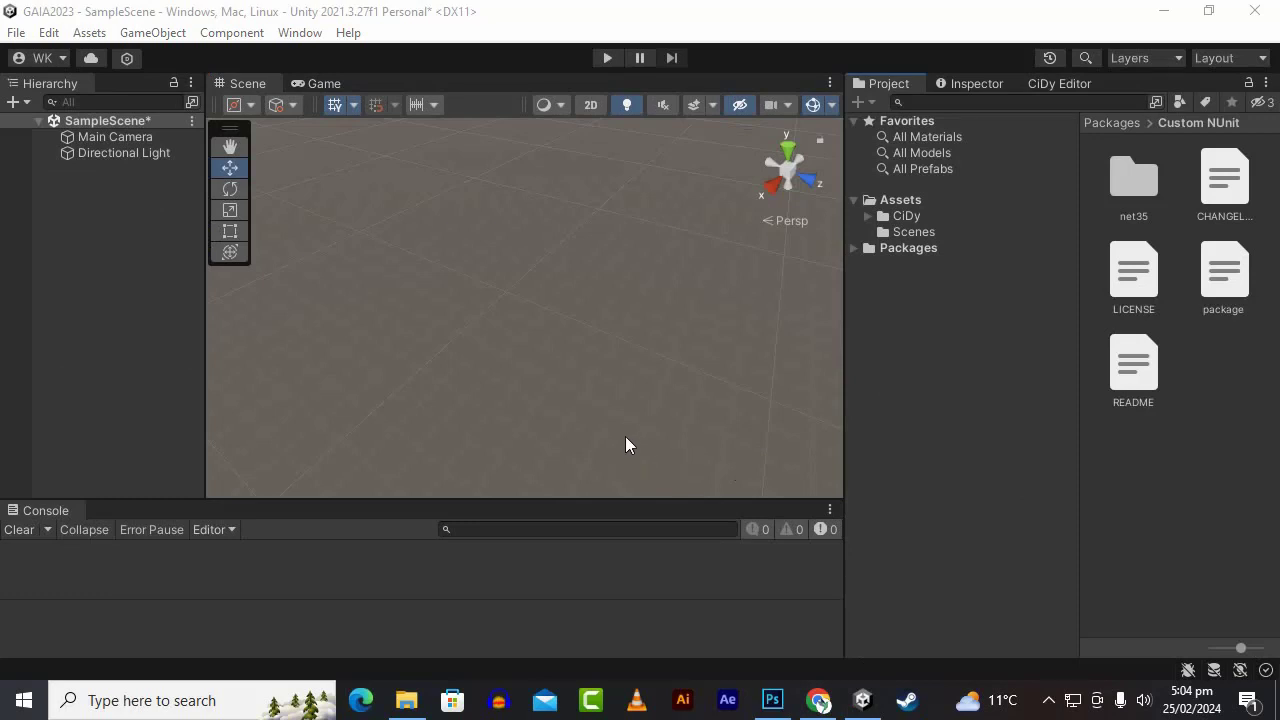
Step: Import the full Low Poly City Asset v1.5 package from File Explorer into the Unity project and clear the console
left_click(406, 700)
left_click(437, 222)
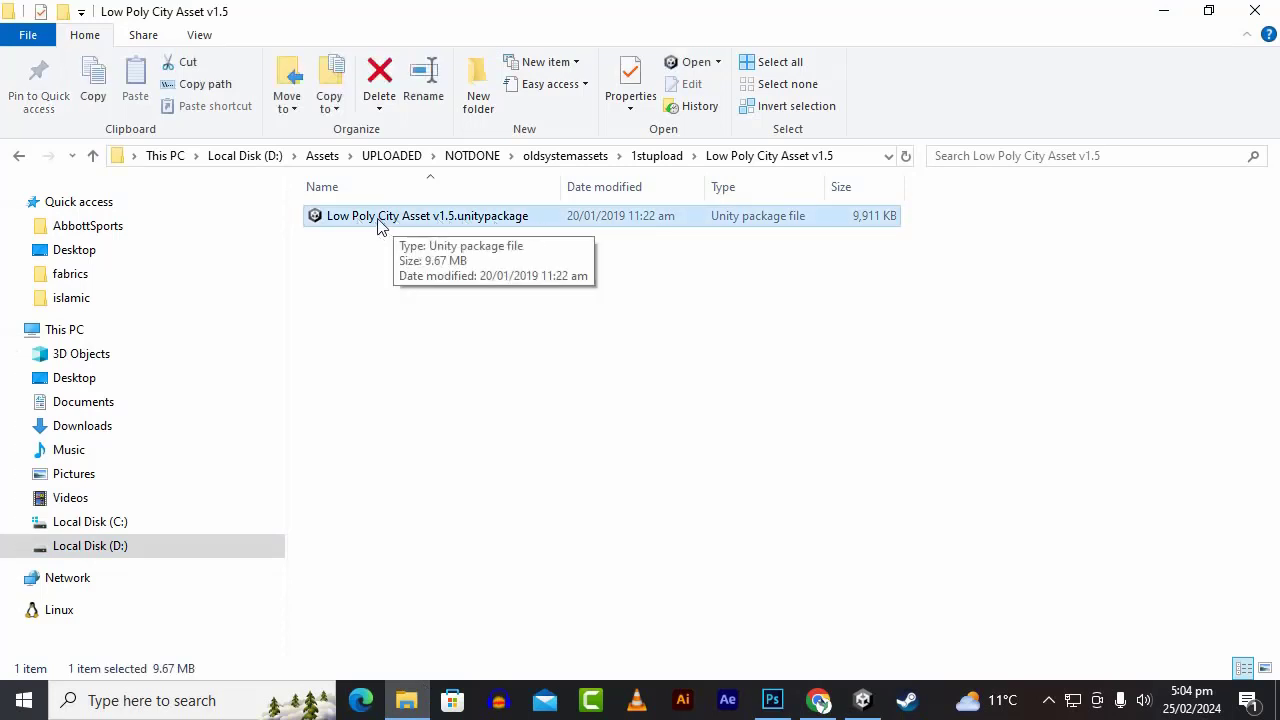
left_click_drag(389, 224, 909, 204)
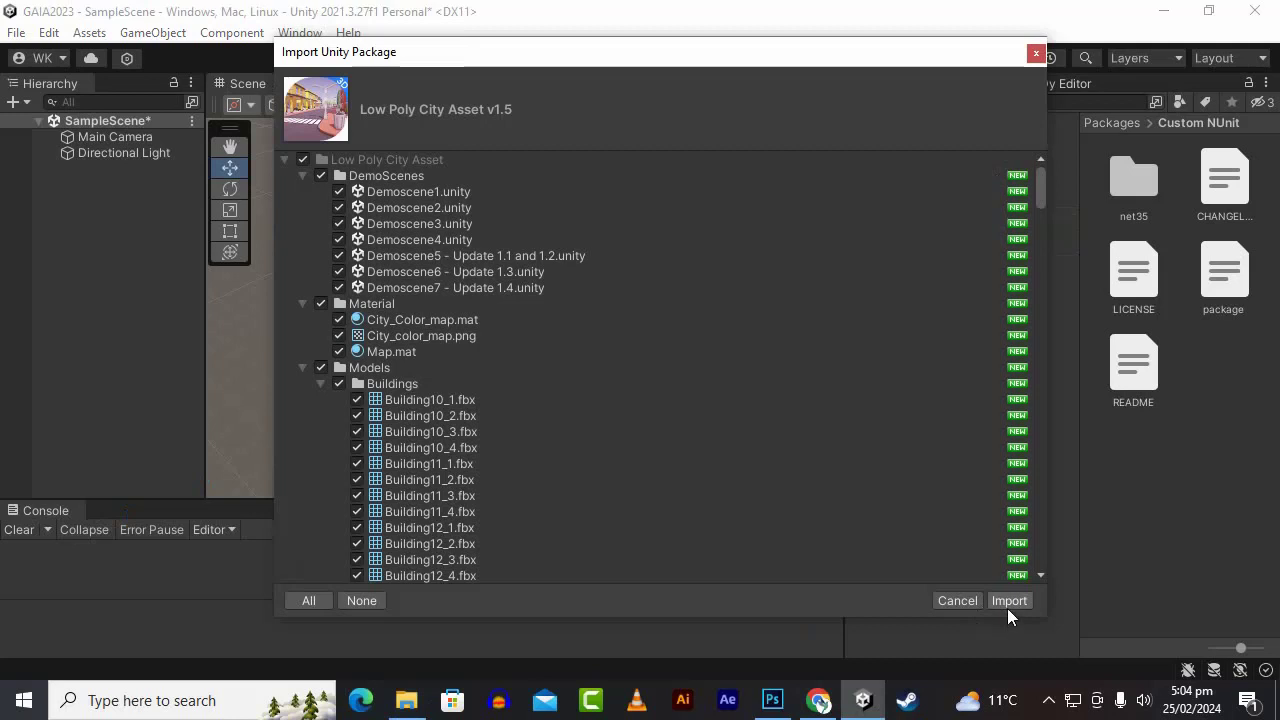
left_click(1008, 601)
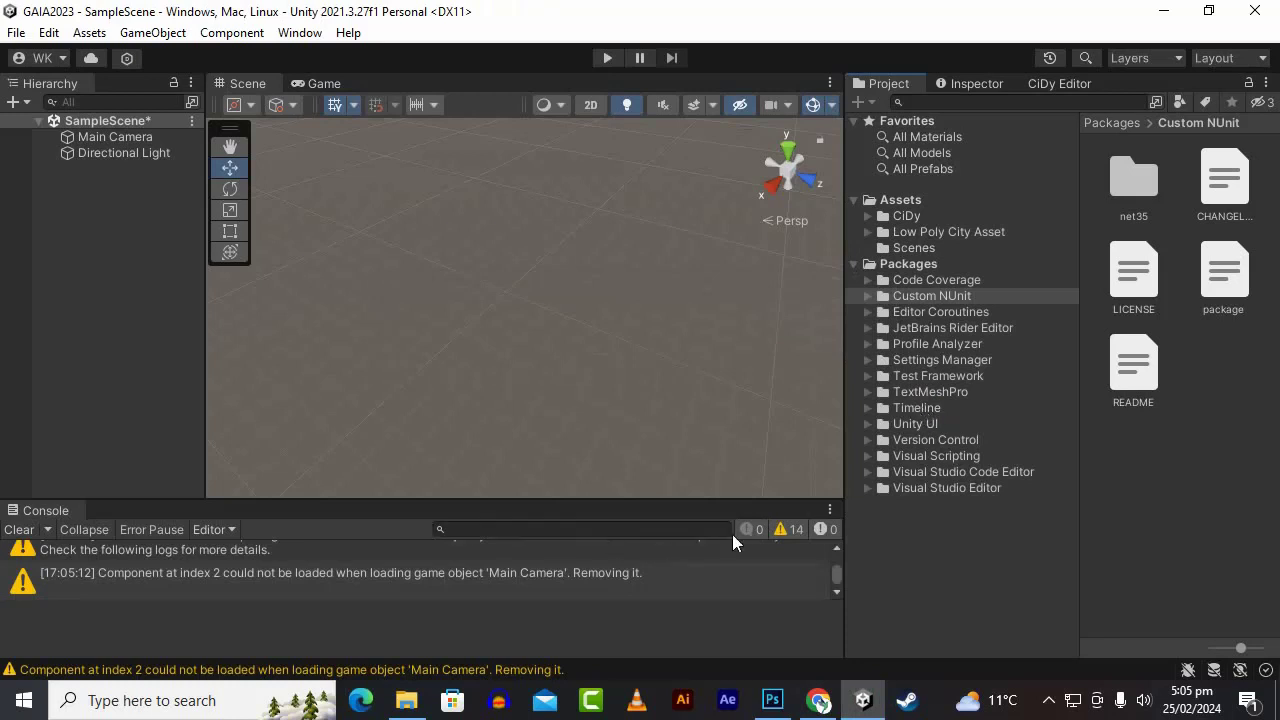
left_click(5, 530)
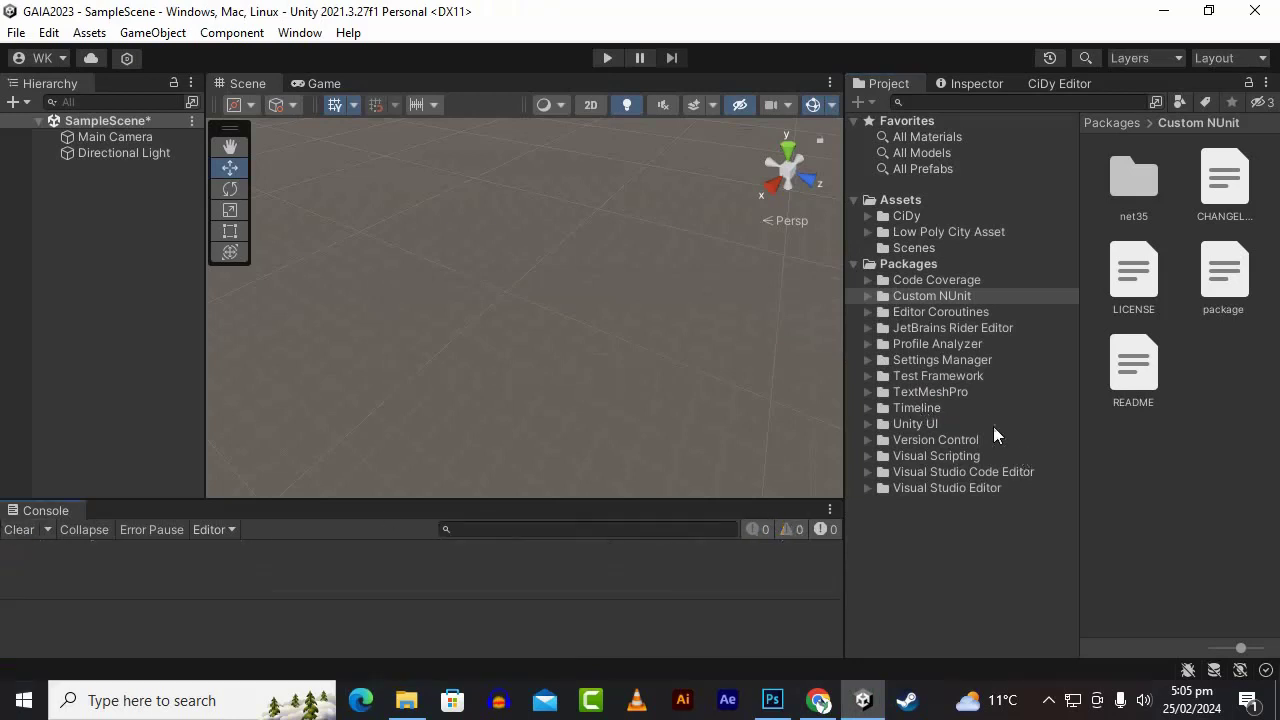
Step: Open the Models > Buildings folder of Low Poly City Asset and look through the building models
left_click(924, 235)
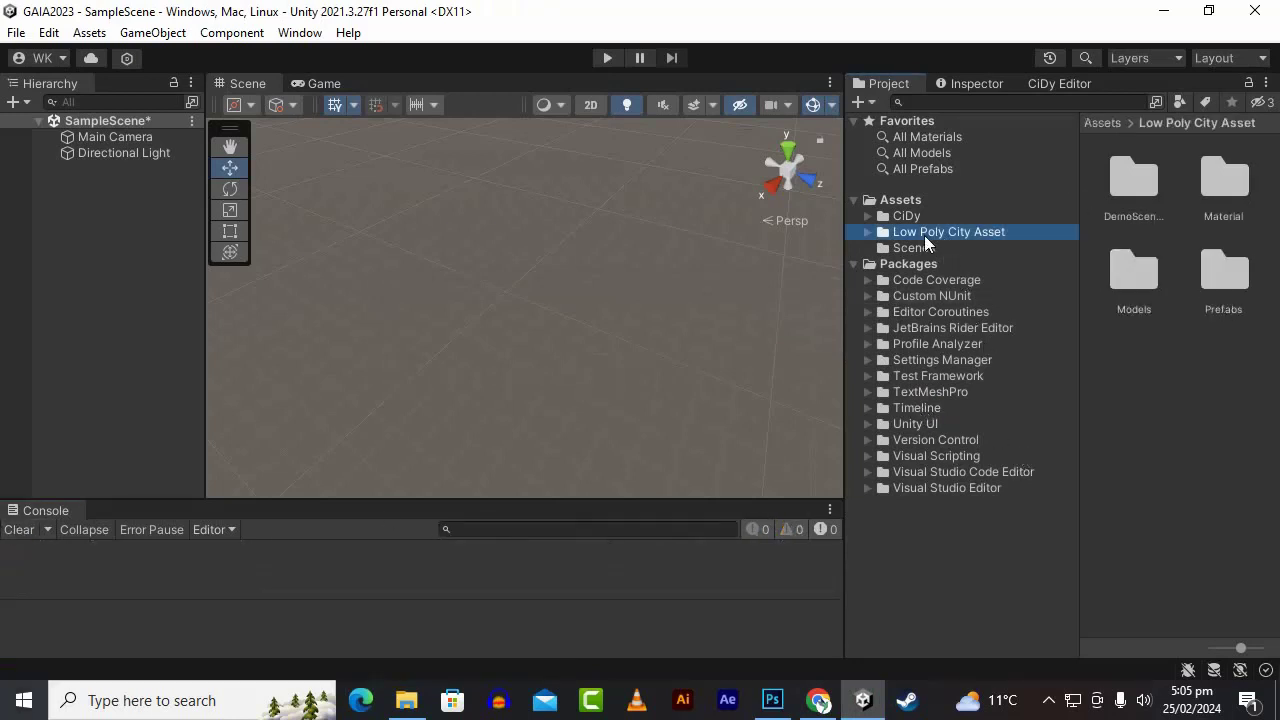
left_click(869, 232)
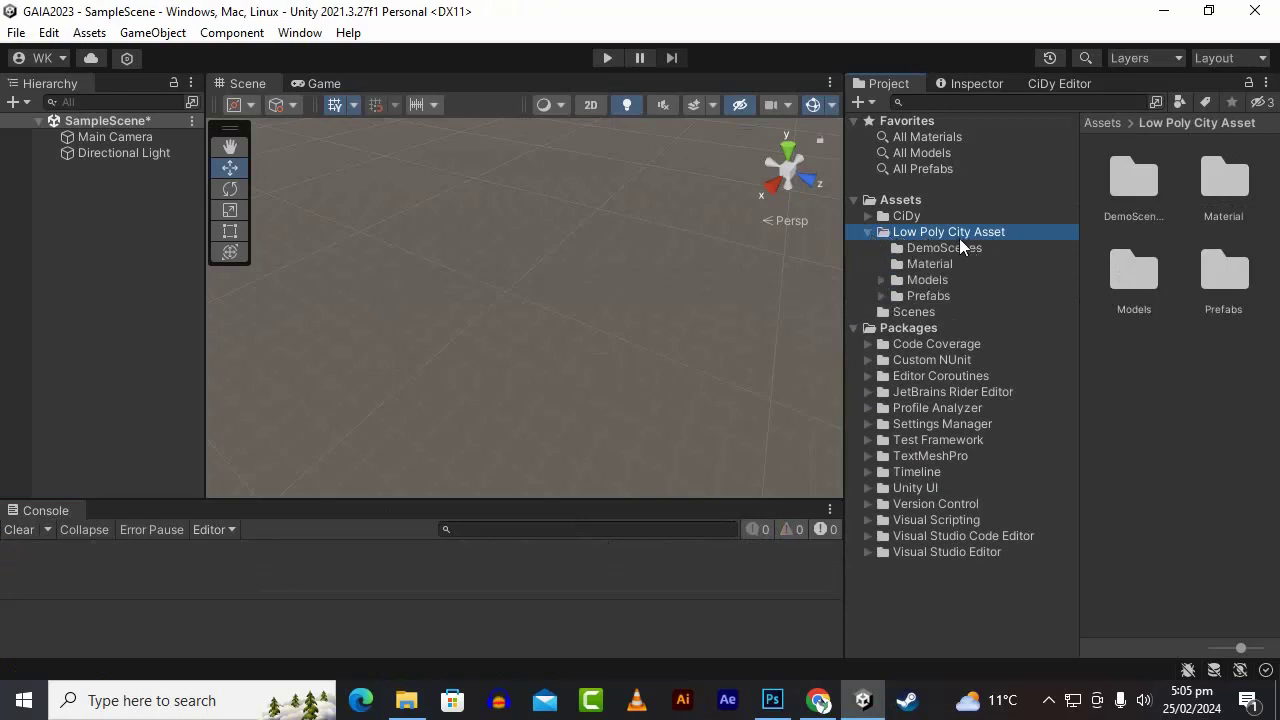
left_click(881, 281)
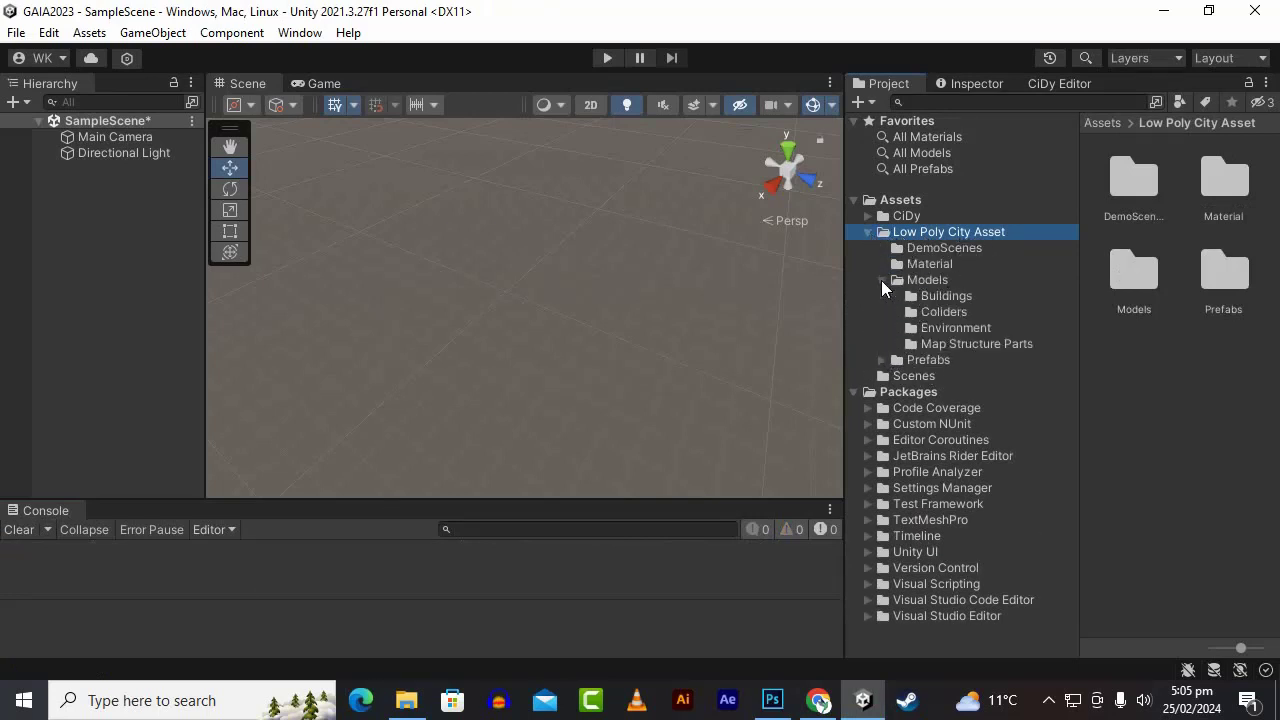
left_click(972, 295)
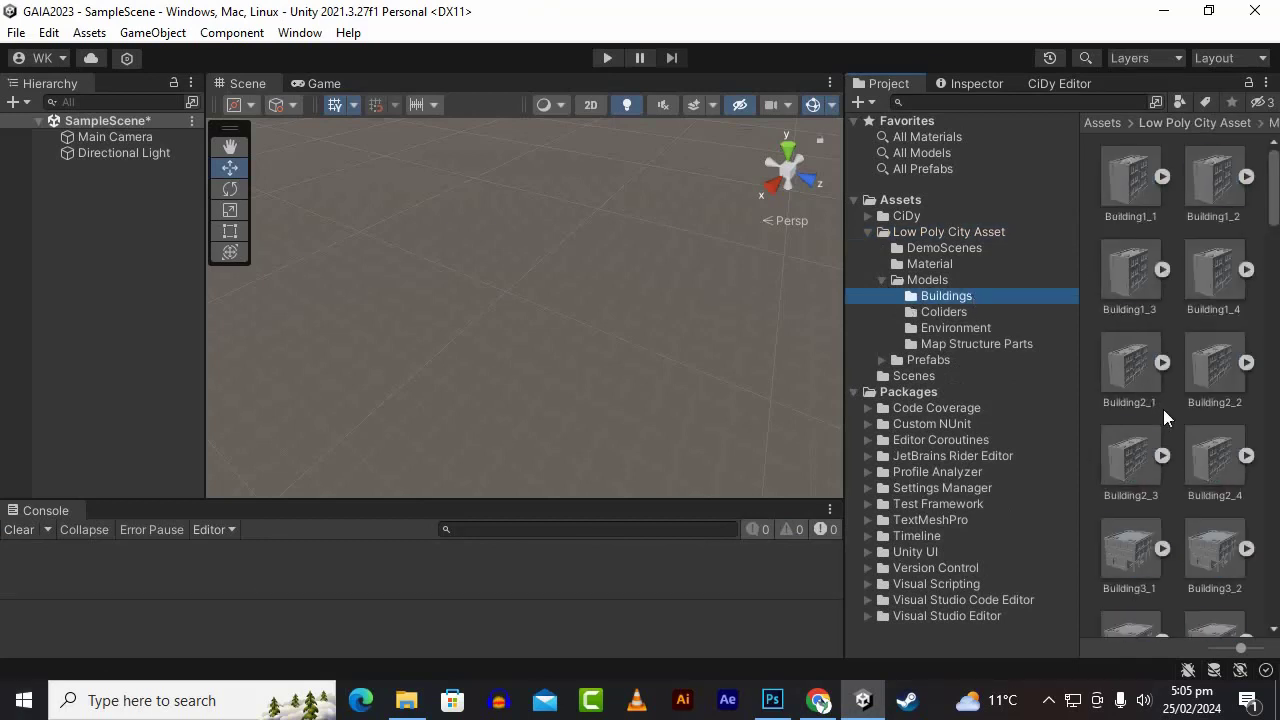
scroll(1163, 409, "down", 4)
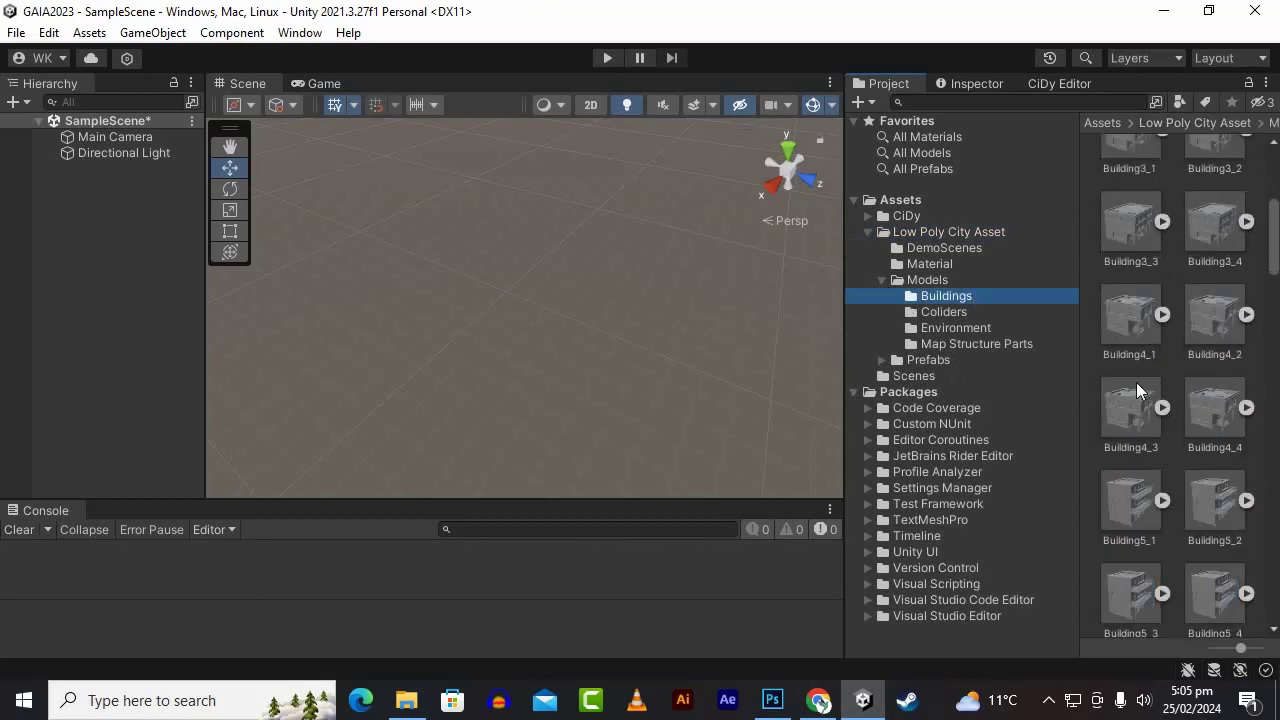
Step: Place the Building4_3 model in the scene, examine it up close and delete it
left_click_drag(1136, 382, 600, 339)
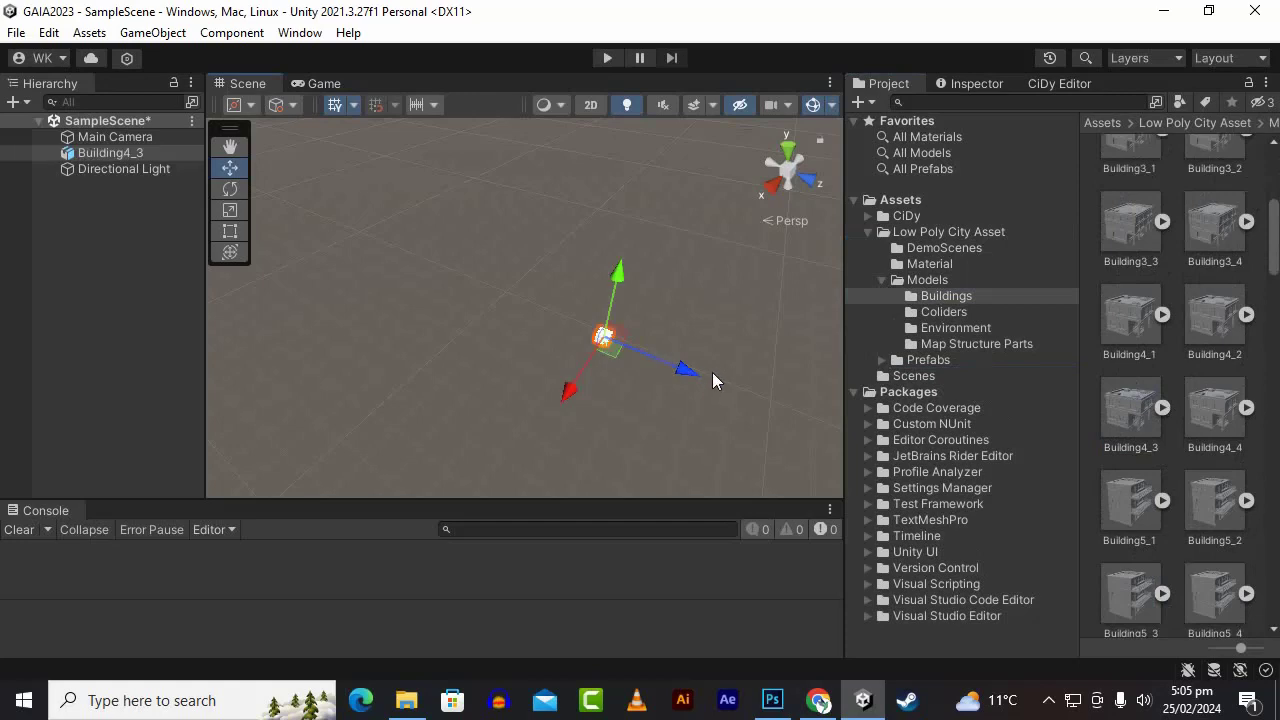
key("f")
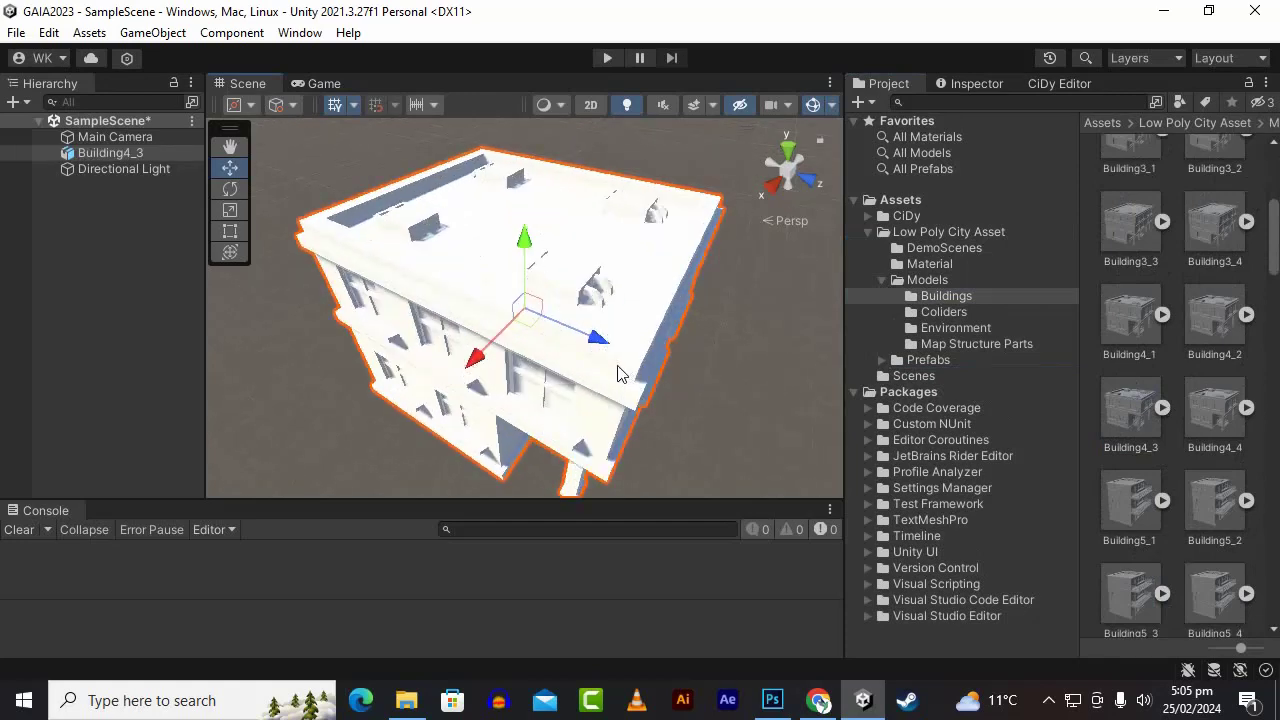
left_click_drag(618, 367, 767, 302, "alt")
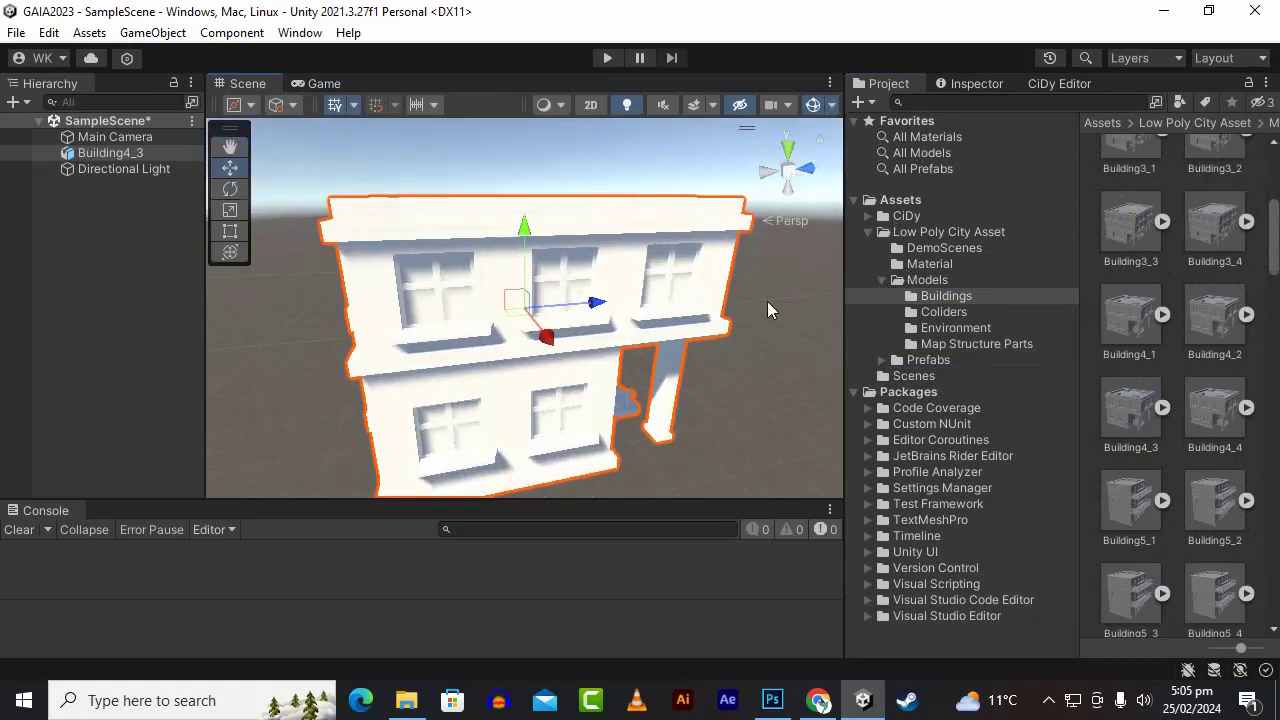
key("Delete")
Step: Look through the Environment and Coliders model folders and expand the Prefabs folder of Low Poly City Asset
left_click(968, 328)
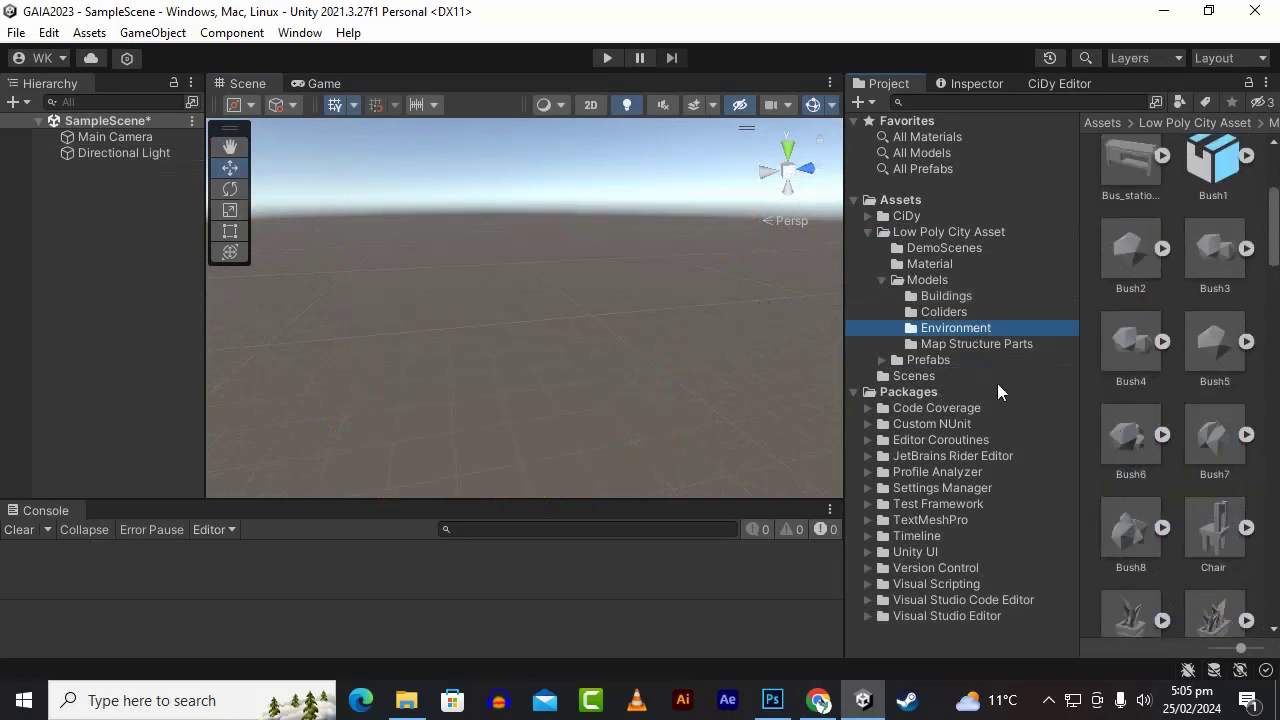
left_click(951, 312)
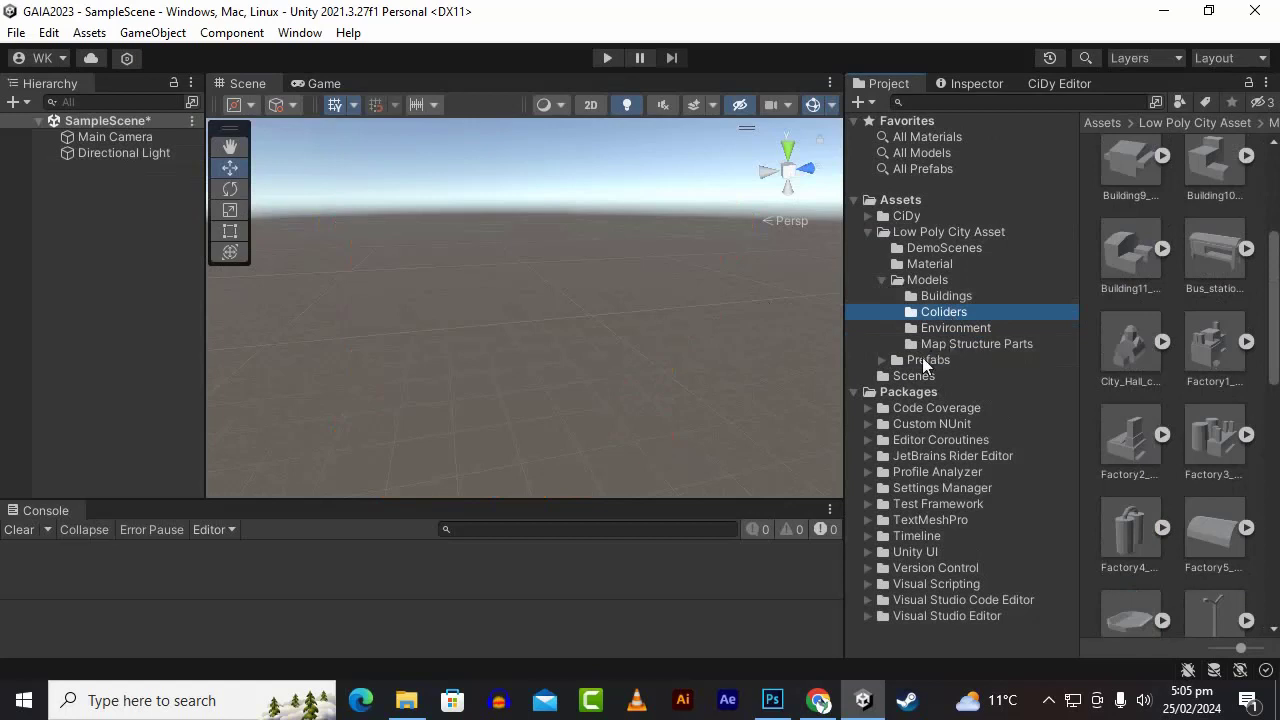
left_click(922, 360)
left_click(881, 360)
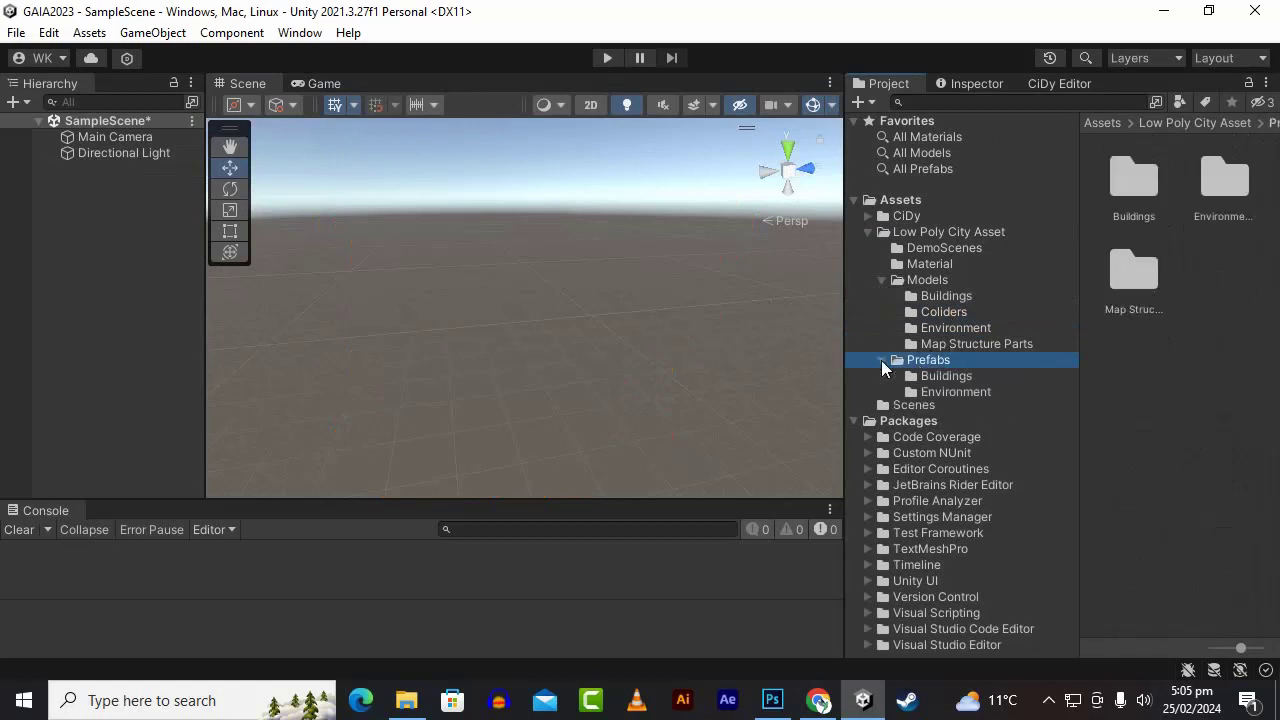
Step: Place the Building1_3 and Building2_1 prefabs from Prefabs > Buildings in the scene and examine them from several sides
left_click(947, 380)
left_click_drag(1094, 297, 603, 349)
scroll(612, 371, "down", 2)
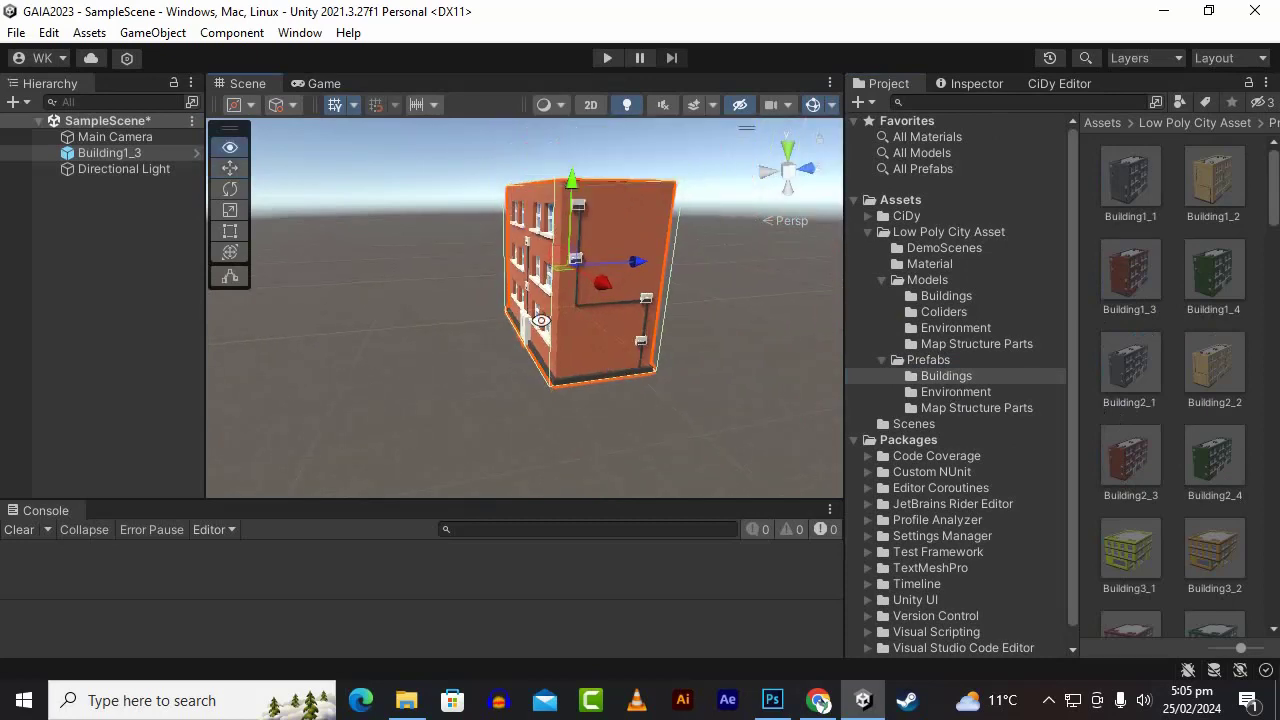
left_click_drag(609, 358, 549, 305, "alt")
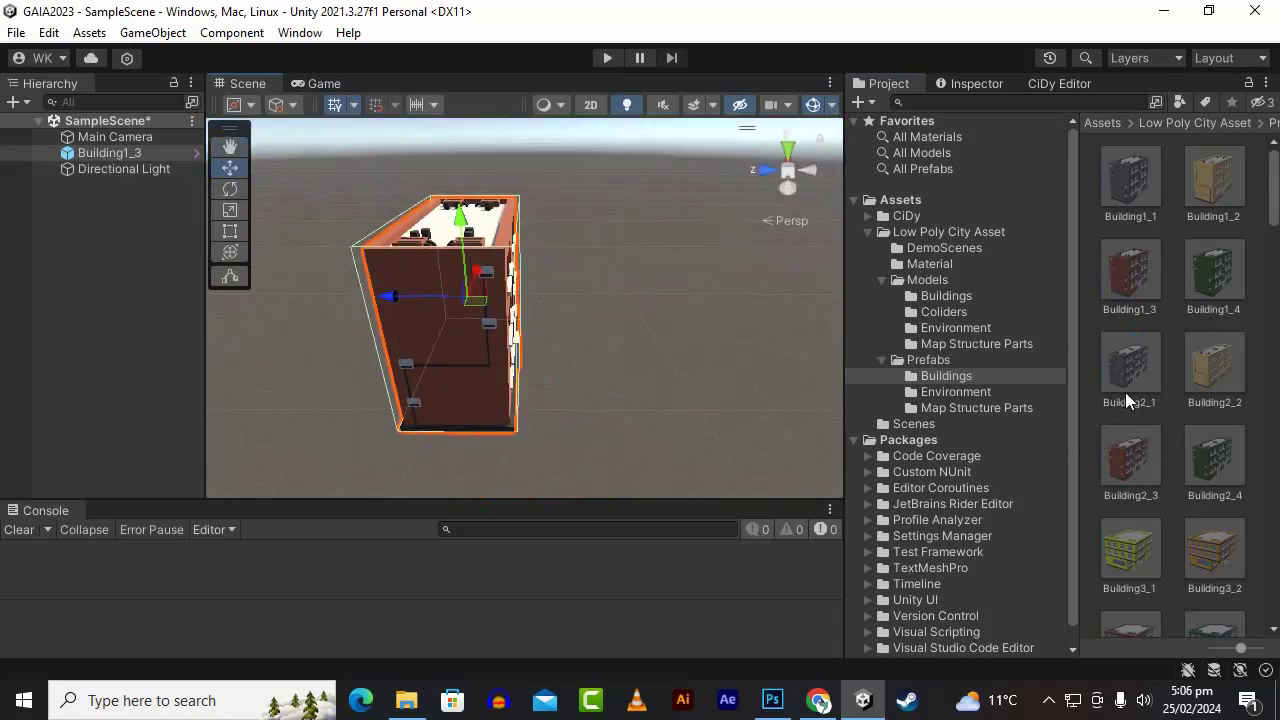
left_click_drag(1126, 393, 628, 364)
left_click_drag(768, 368, 384, 362, "alt")
left_click_drag(556, 325, 590, 360, "alt")
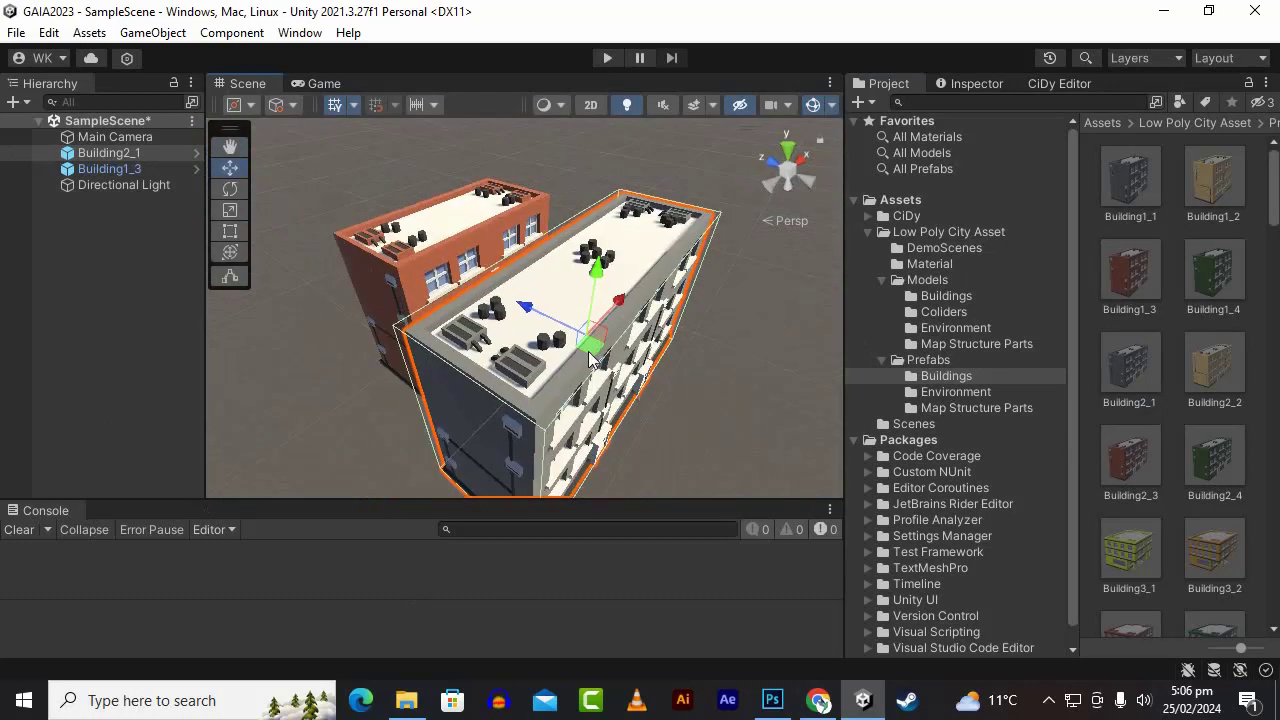
left_click_drag(398, 362, 352, 356, "alt")
Step: Look through the remaining building prefabs and delete Building2_1 and Building1_3 from the scene
scroll(1112, 510, "down", 10)
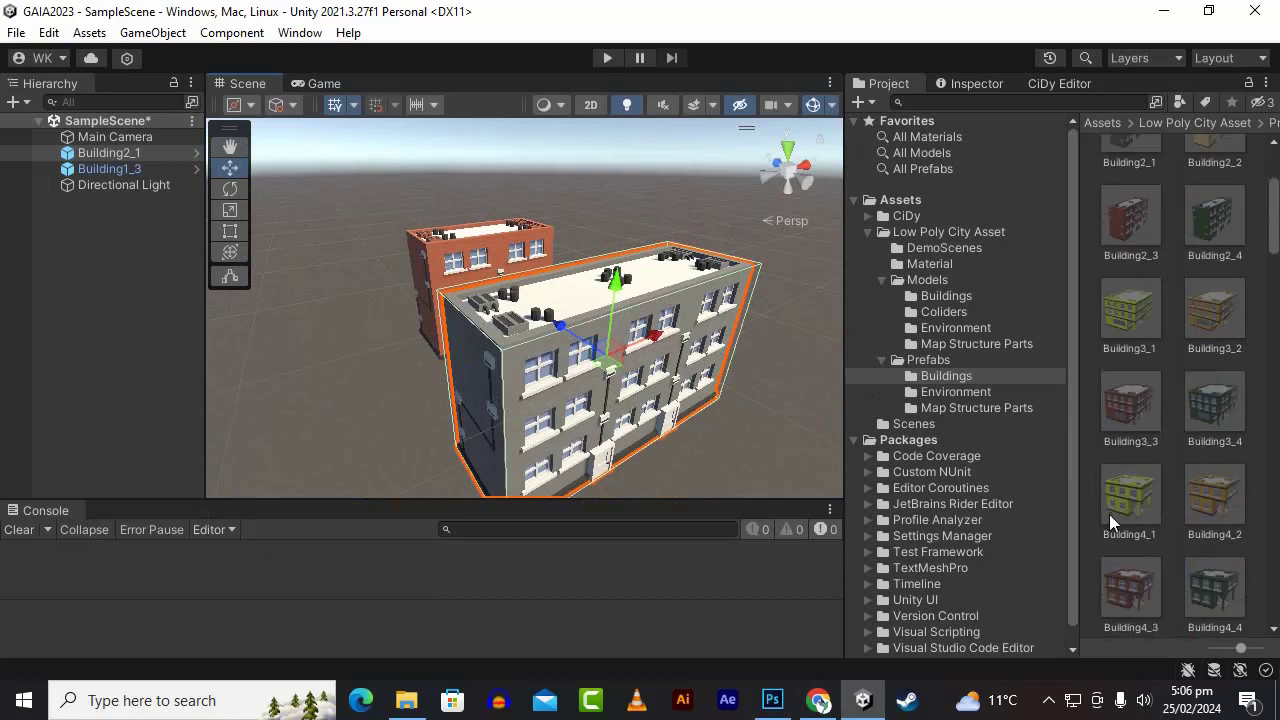
scroll(1100, 487, "down", 8)
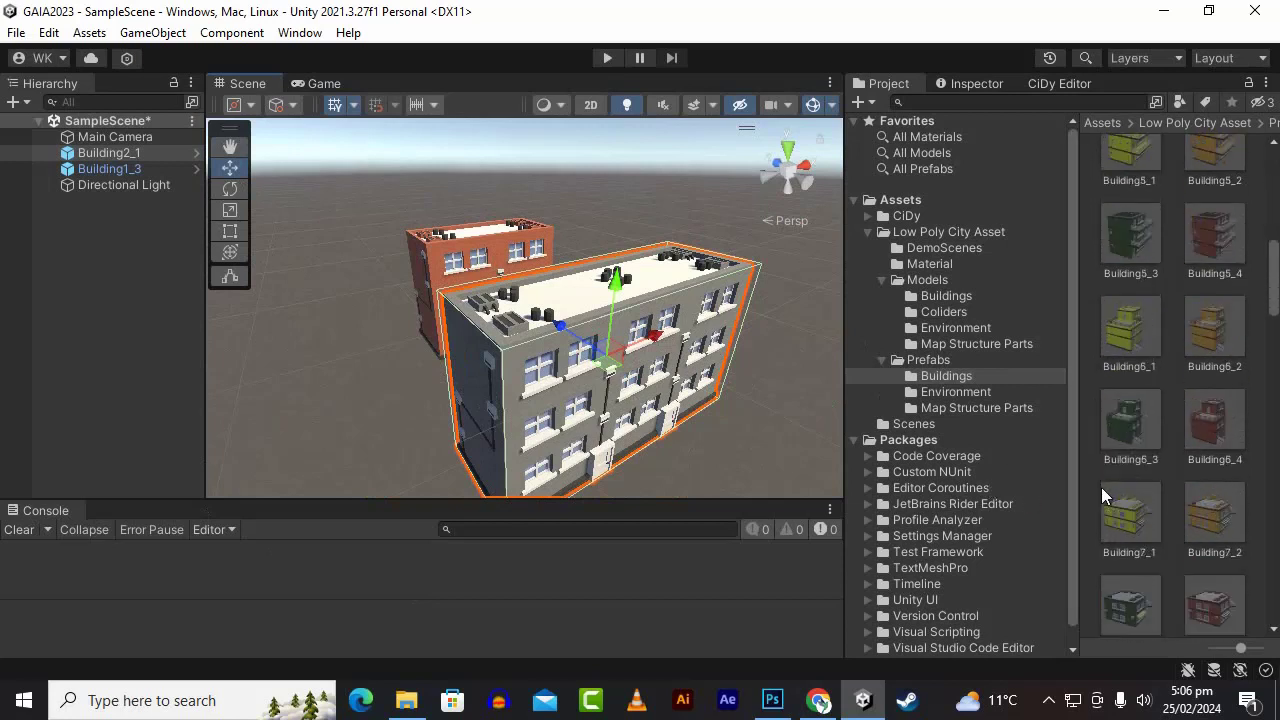
scroll(1193, 429, "down", 5)
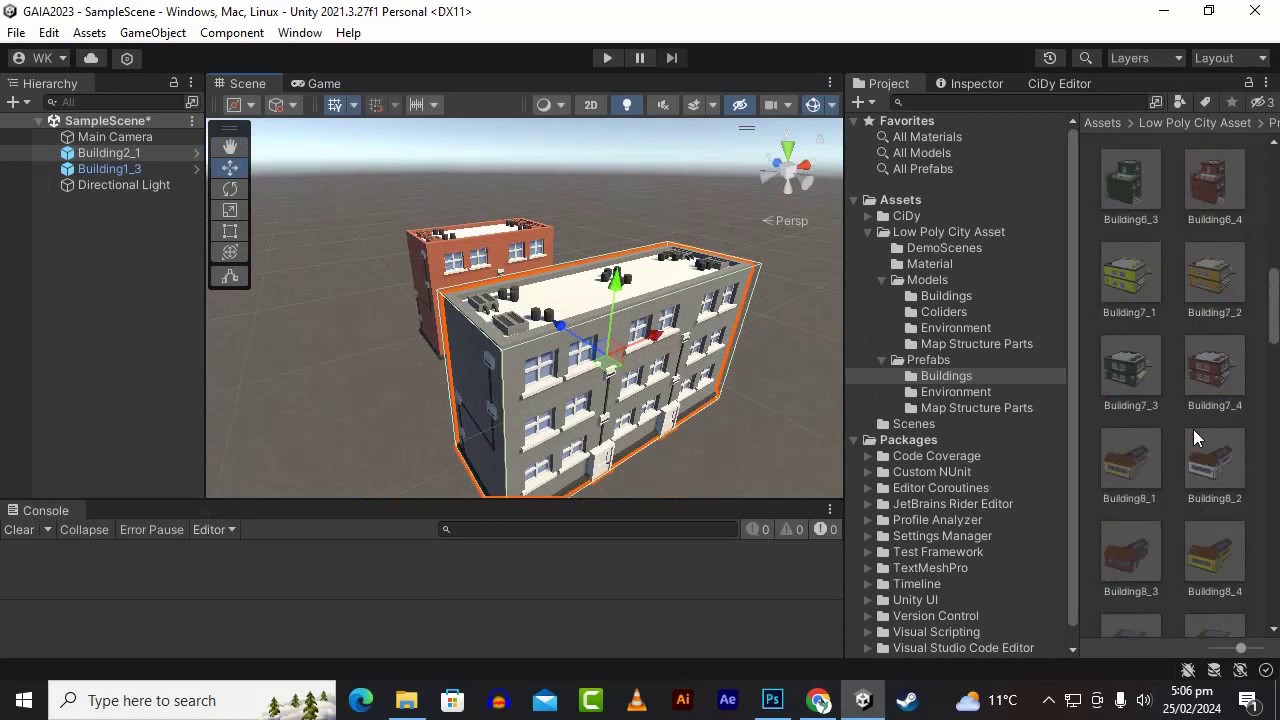
scroll(1193, 429, "down", 6)
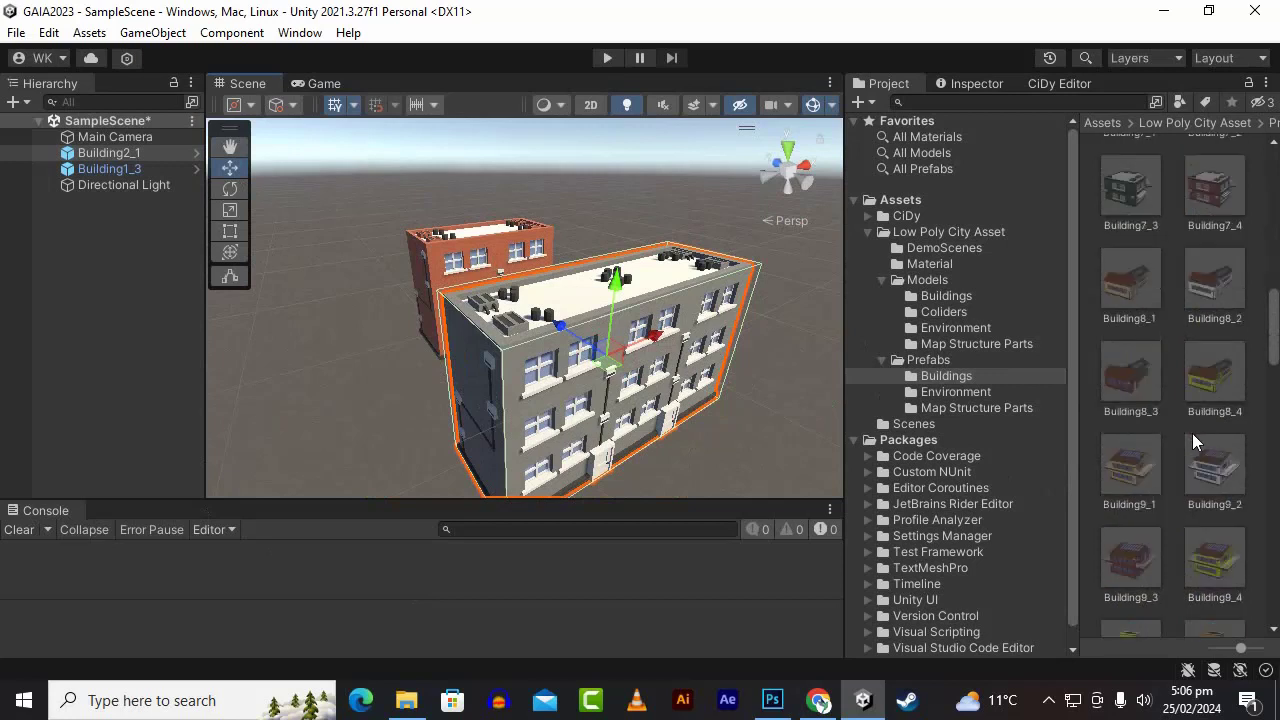
scroll(495, 414, "down", 3)
left_click(93, 234)
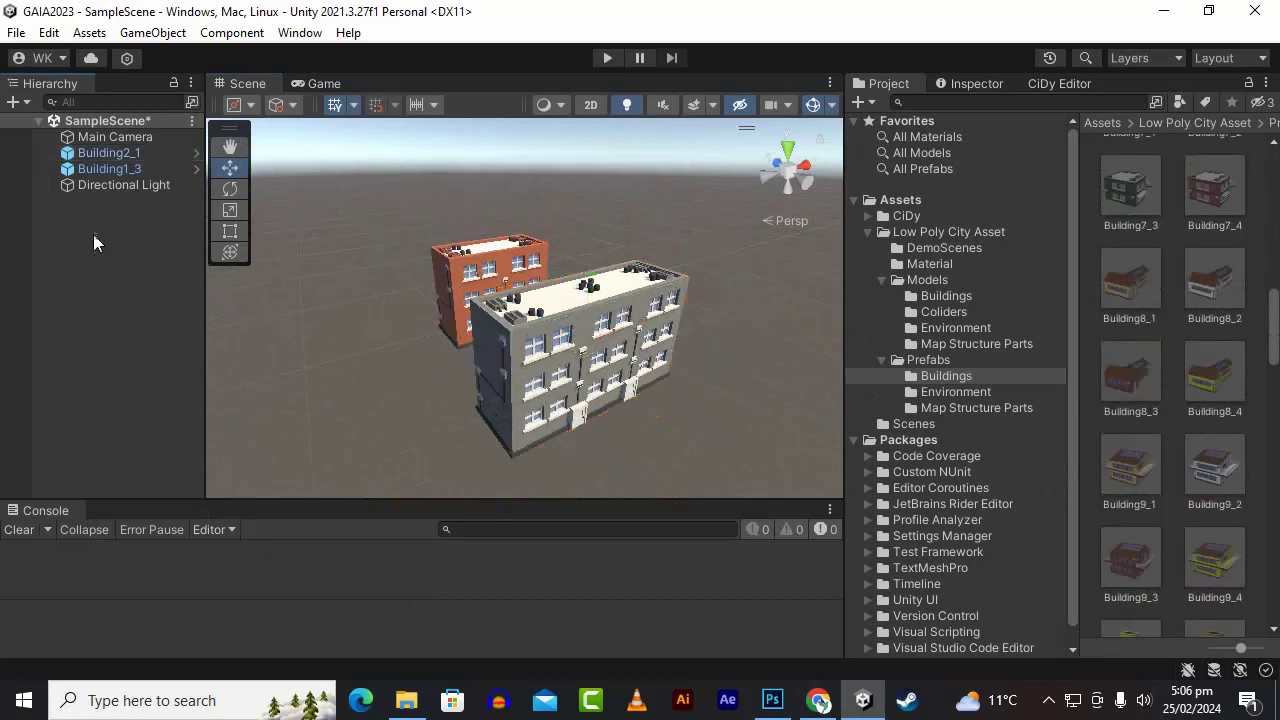
left_click(165, 157)
key("Delete")
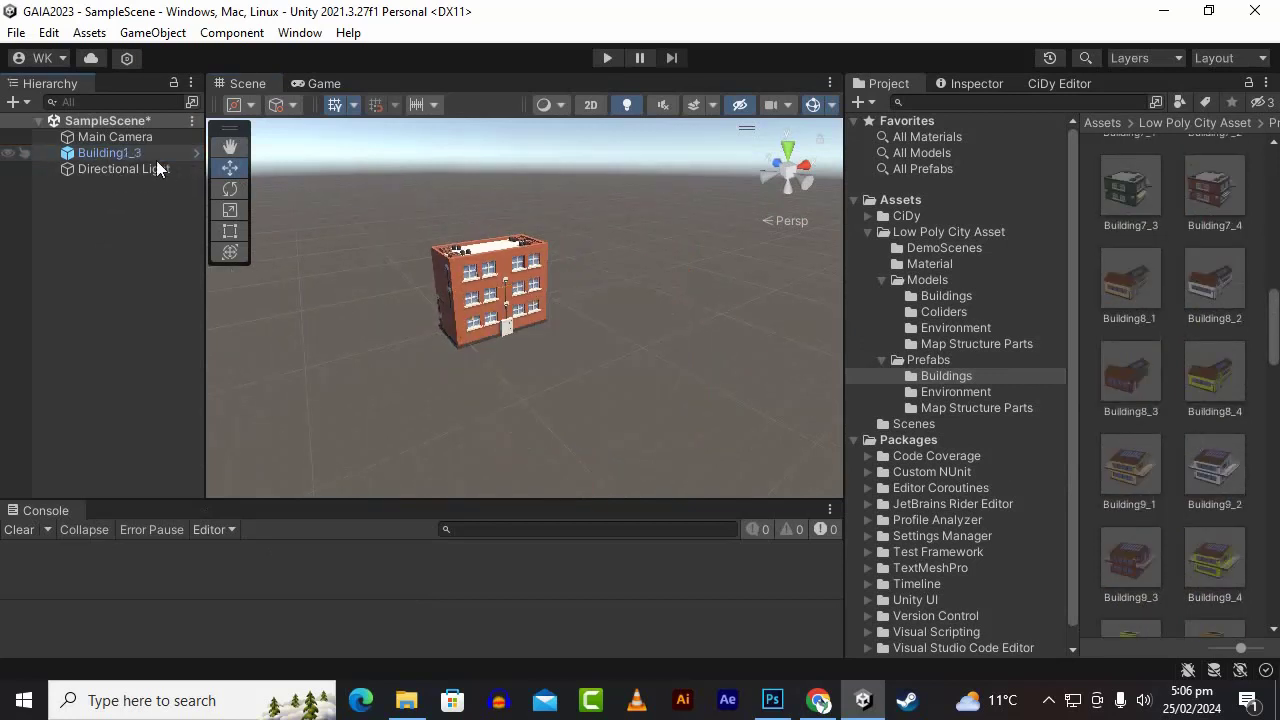
left_click(143, 157)
key("Delete")
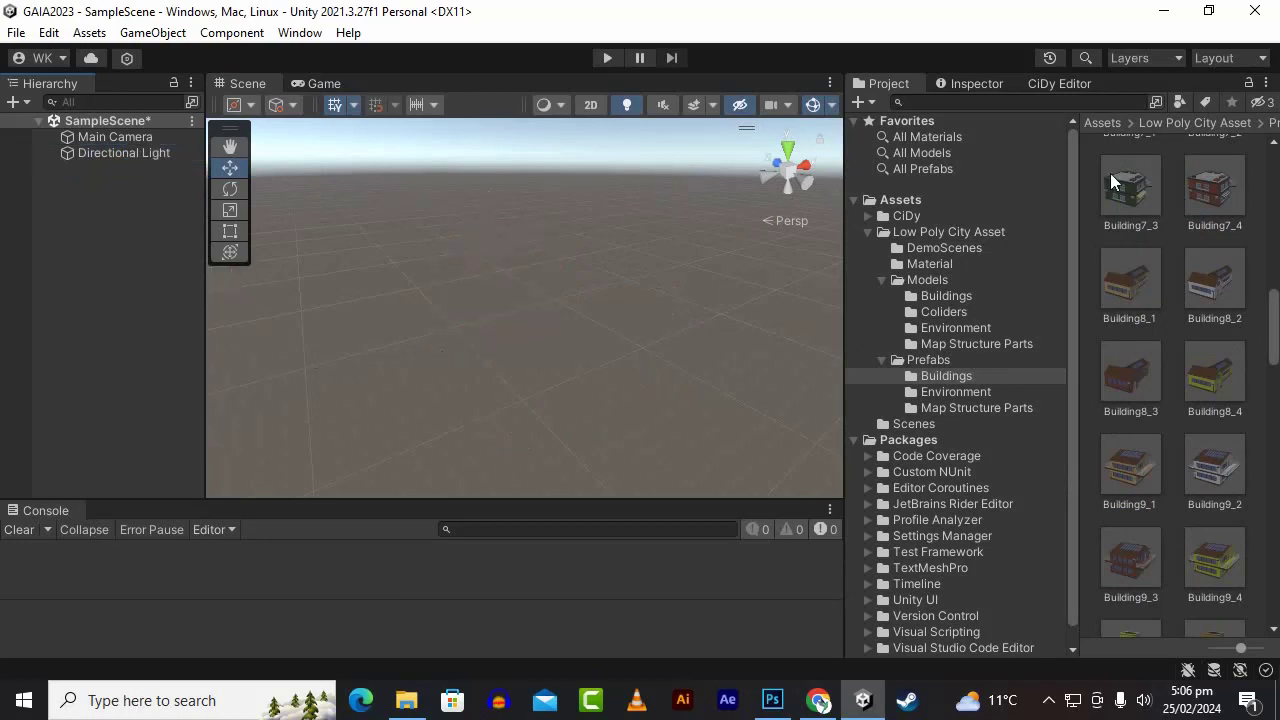
Step: Create a CiDy scene graph for the scene in the CiDy Editor
left_click(1060, 84)
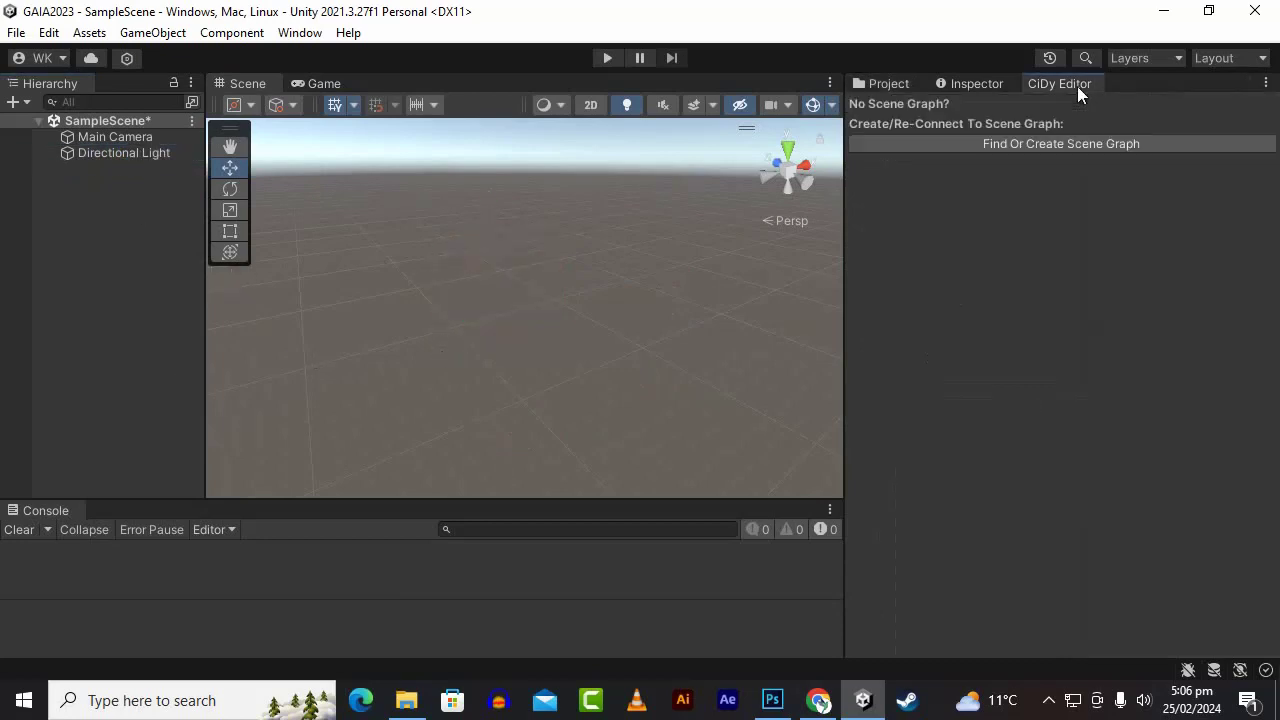
left_click(1043, 143)
scroll(1040, 420, "down", 3)
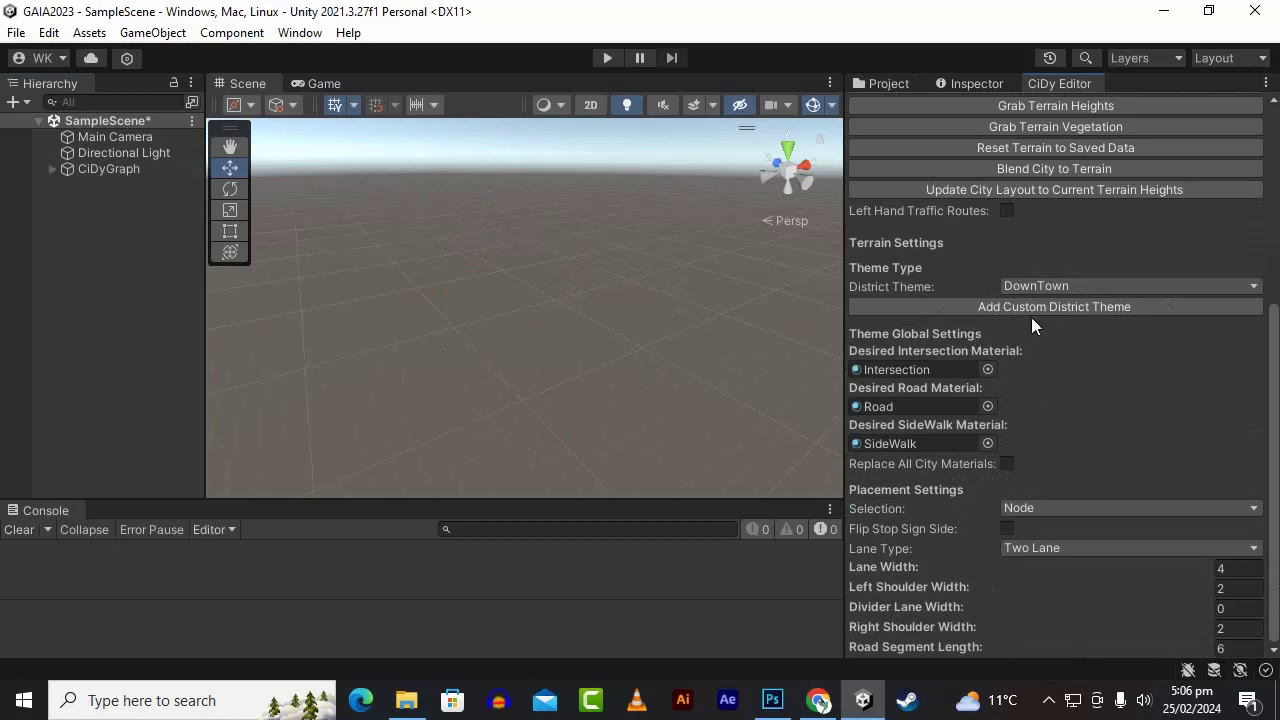
Step: Add a custom district theme named LowPoly City and confirm the creation of its theme folder
left_click(1073, 305)
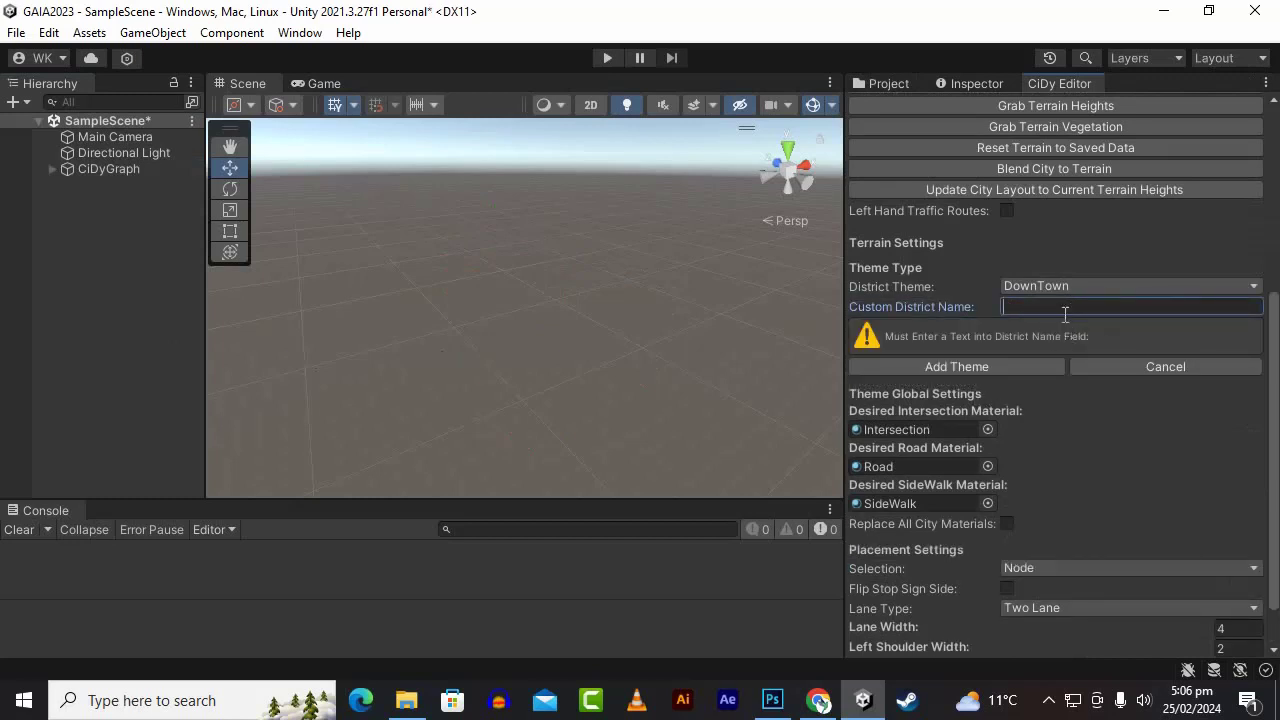
type("L")
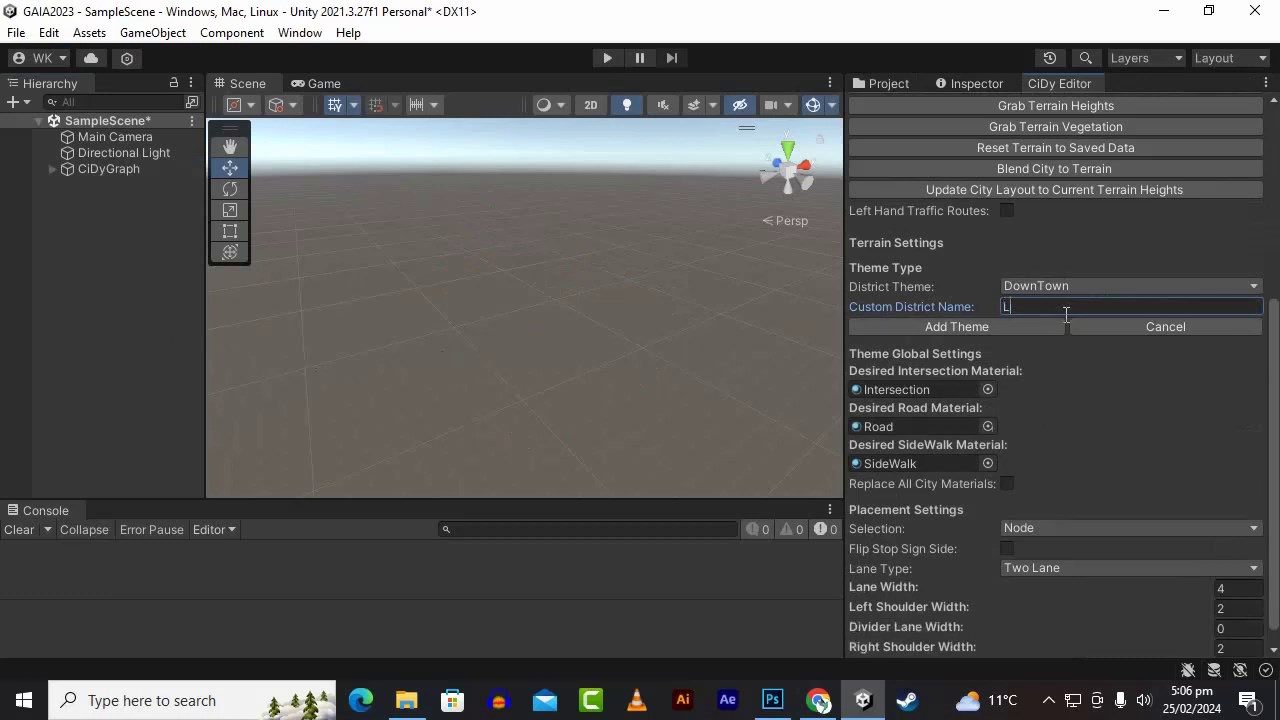
type("owPo")
type("ly")
type(" Dis")
key("BackSpace")
key("BackSpace")
key("BackSpace")
type("C")
key("BackSpace")
key("BackSpace")
type("City")
left_click(963, 327)
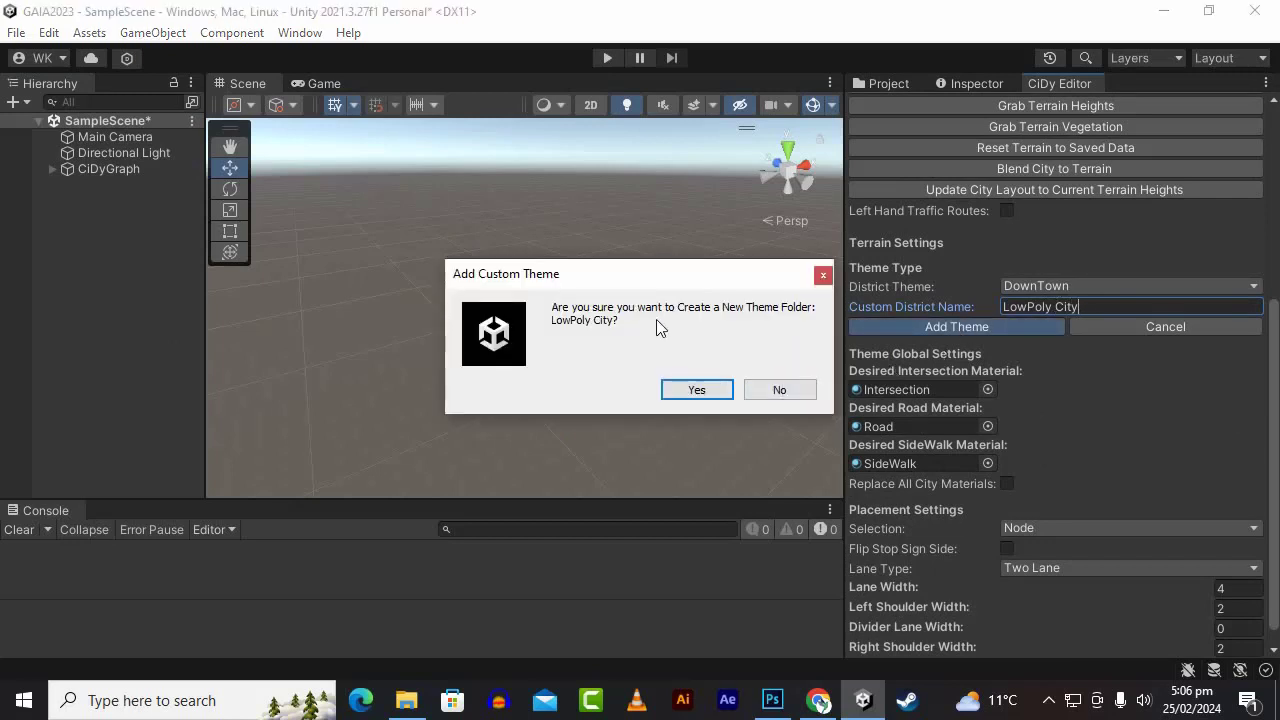
left_click(694, 399)
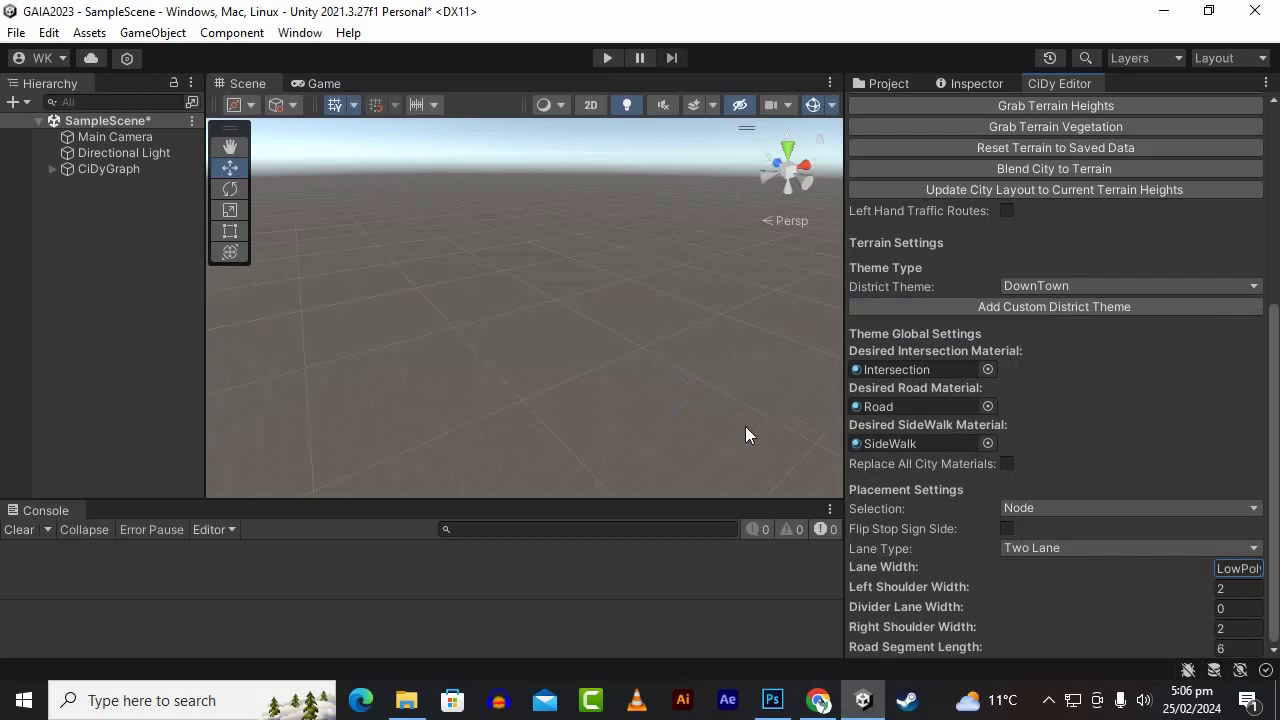
Step: Open the CiDyThemeLowPoly City folder under CiDy > CiDyAssets > Resources > CiDyResources in the project, widening the folder tree
left_click(893, 85)
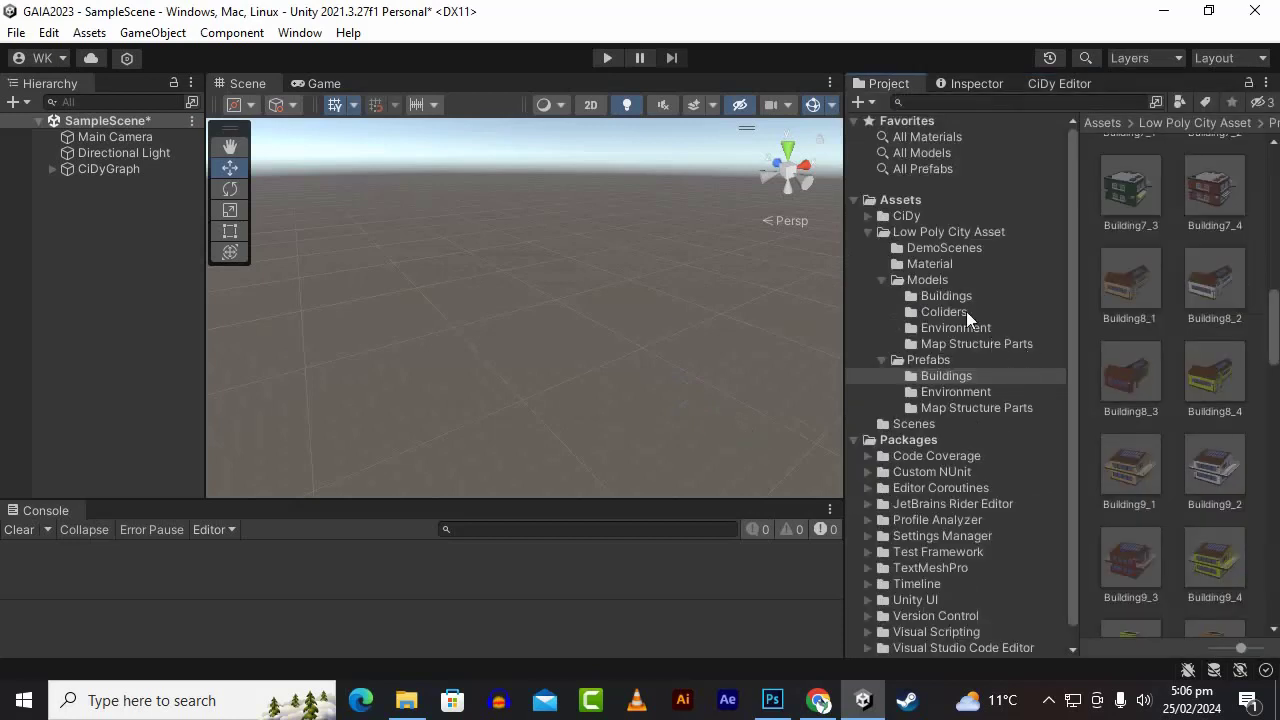
left_click(867, 216)
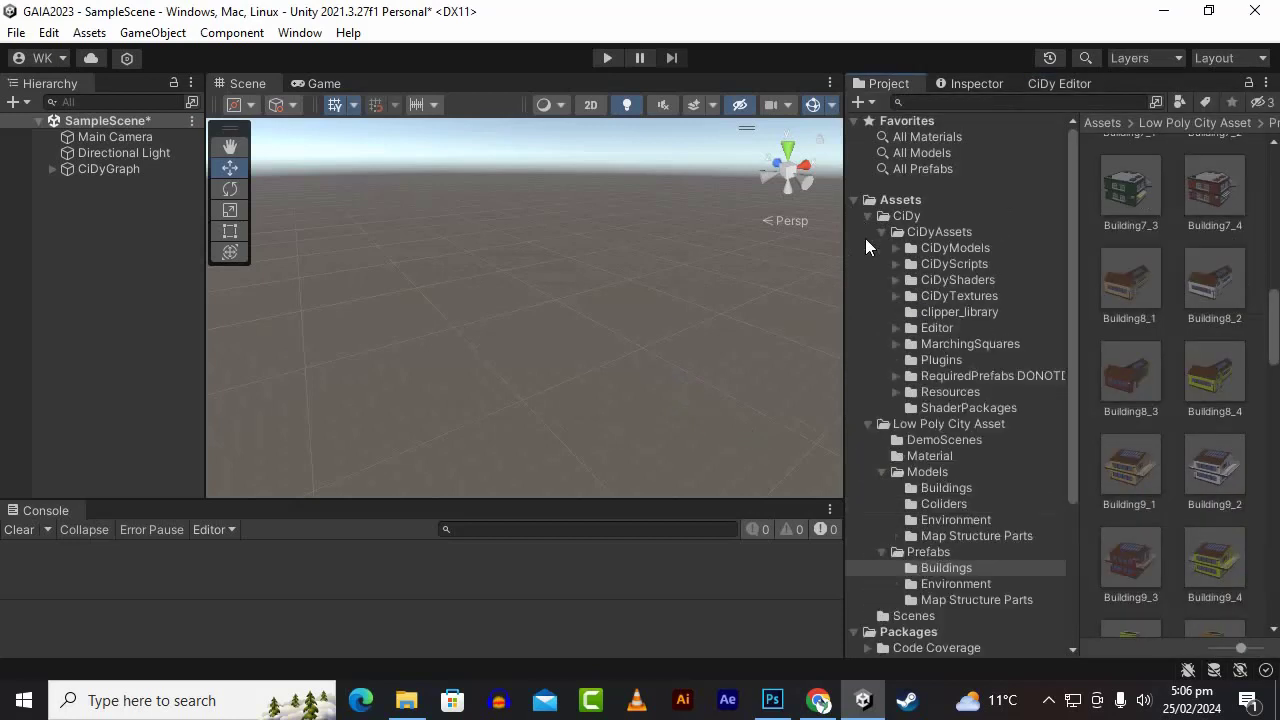
left_click(896, 391)
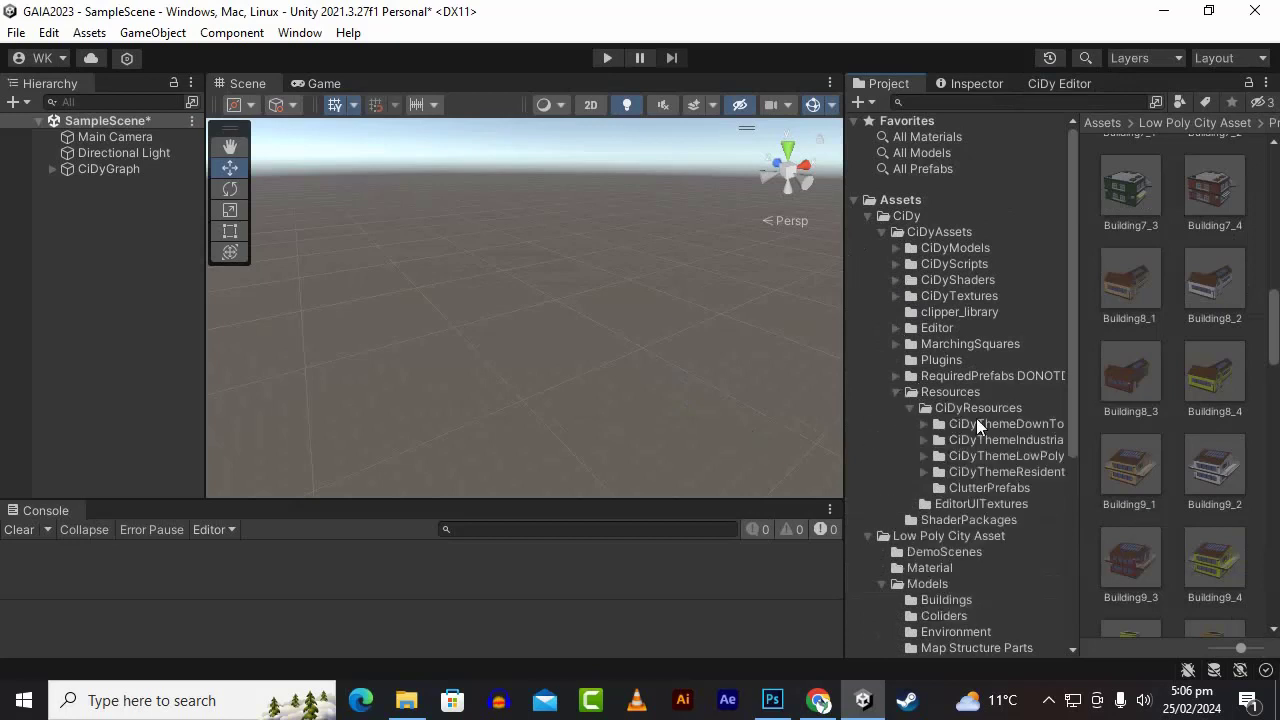
scroll(976, 418, "down", 3)
left_click_drag(1074, 414, 1131, 410)
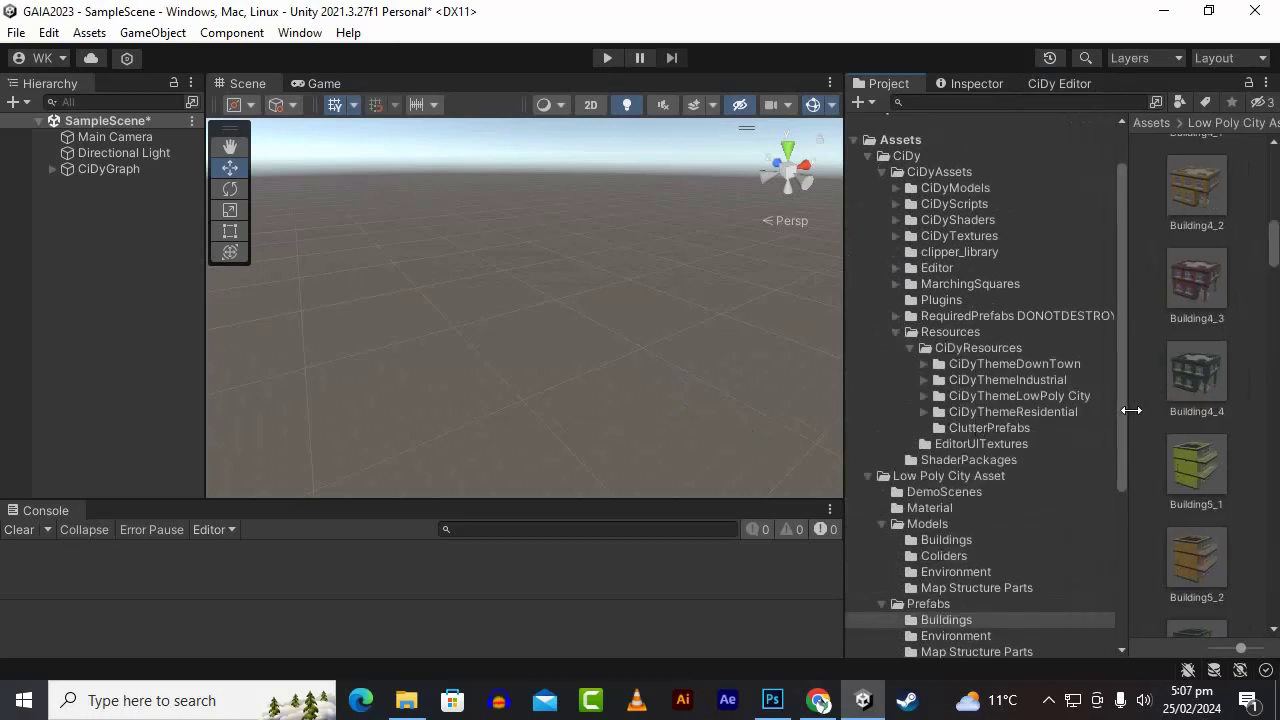
left_click(1070, 398)
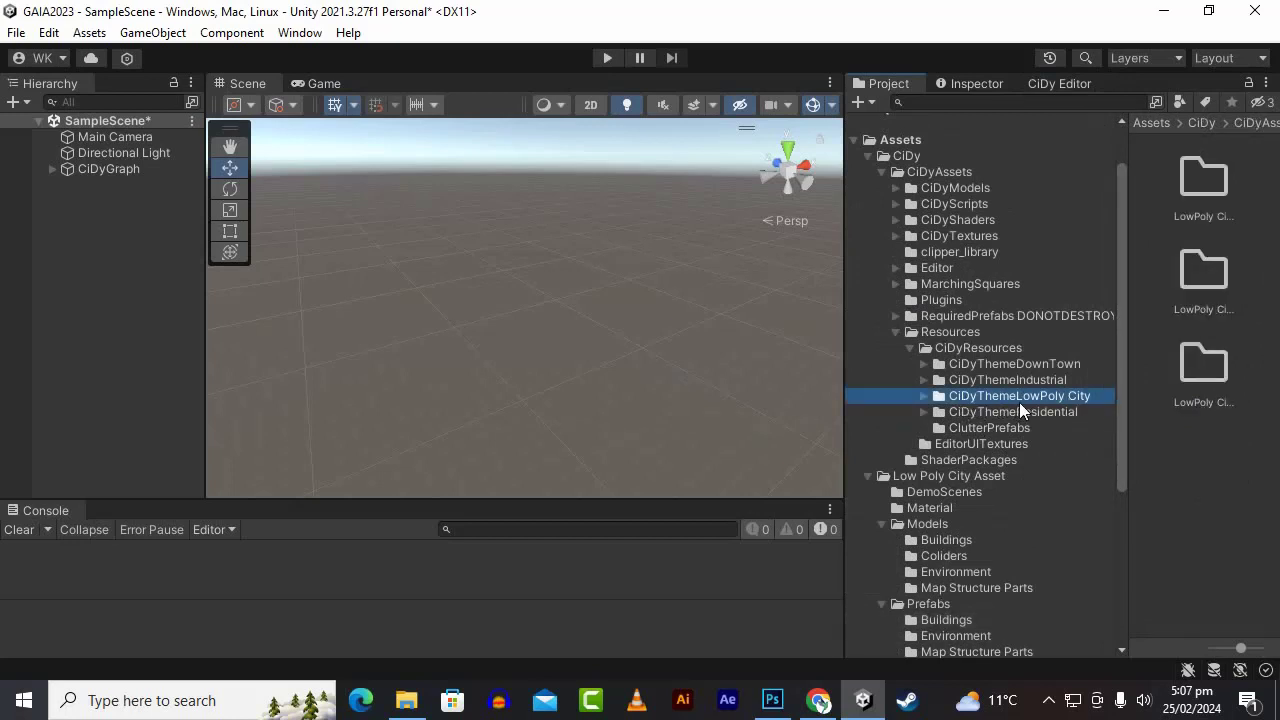
Step: Examine the Buildings, Clutter and StreetLight subfolders of CiDyThemeLowPoly City and compare them with the subfolders of CiDyThemeIndustrial
left_click_drag(848, 348, 777, 357)
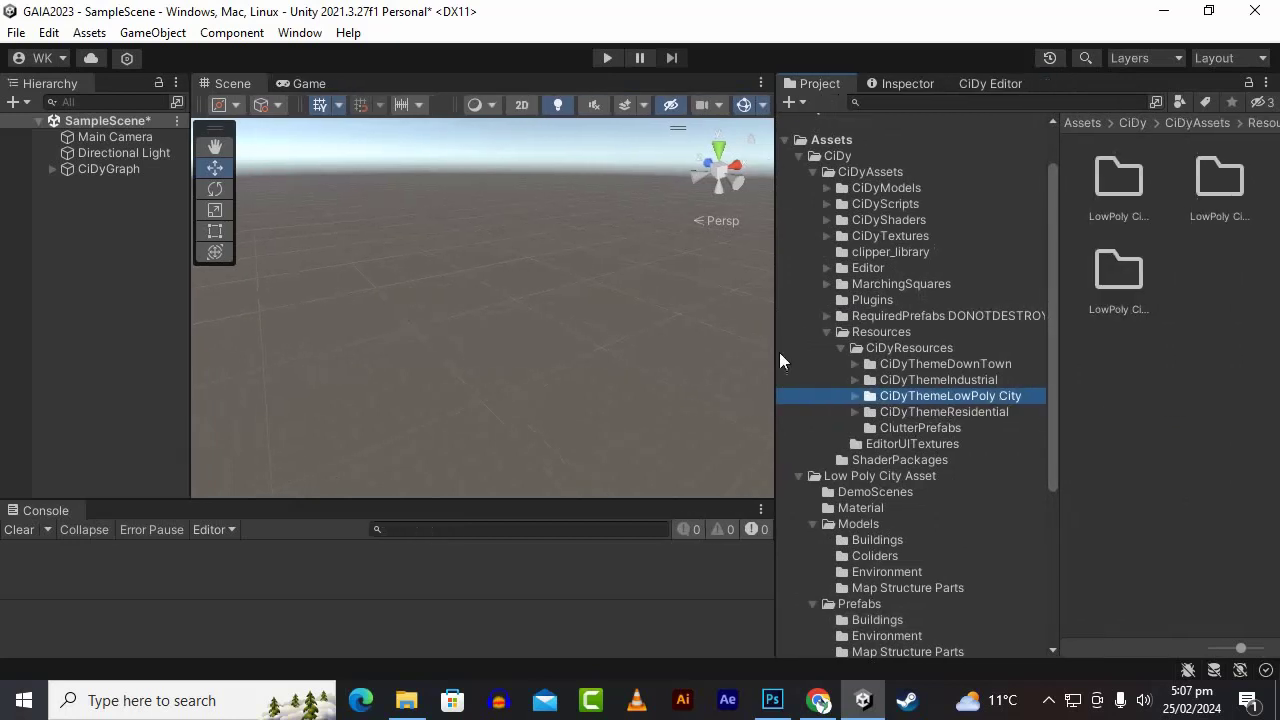
left_click(855, 396)
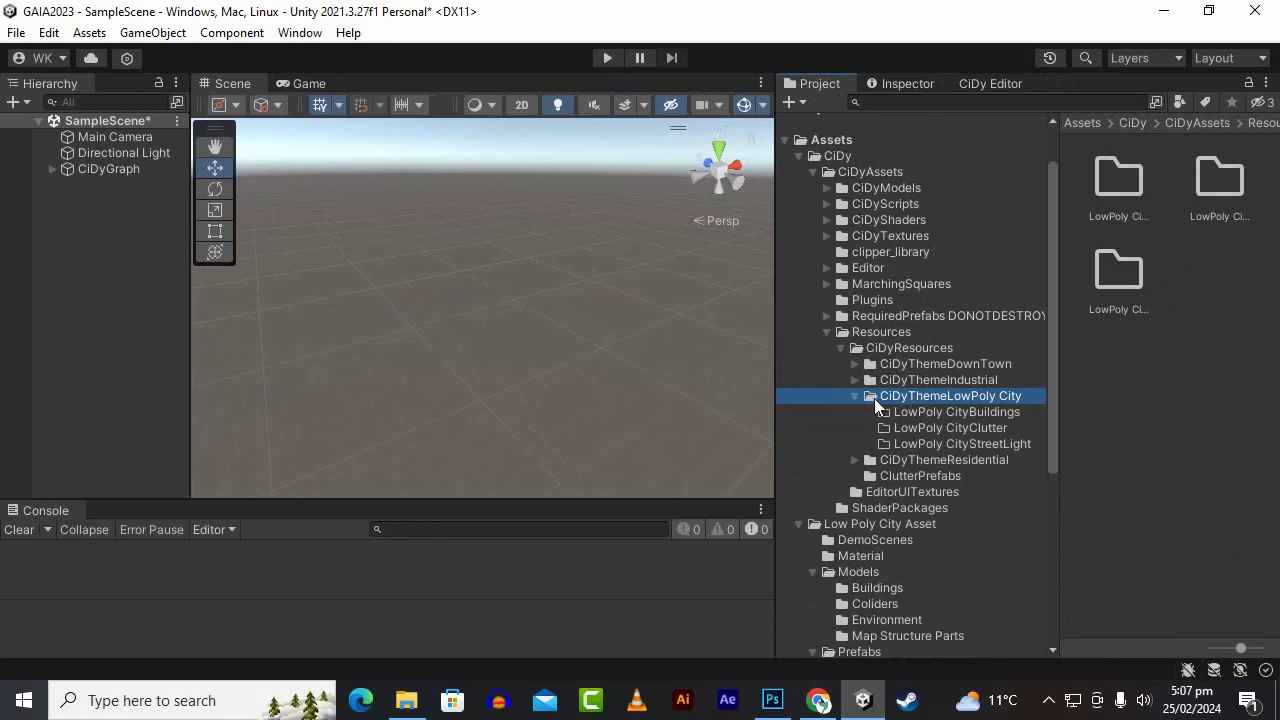
left_click(955, 443)
left_click(963, 429)
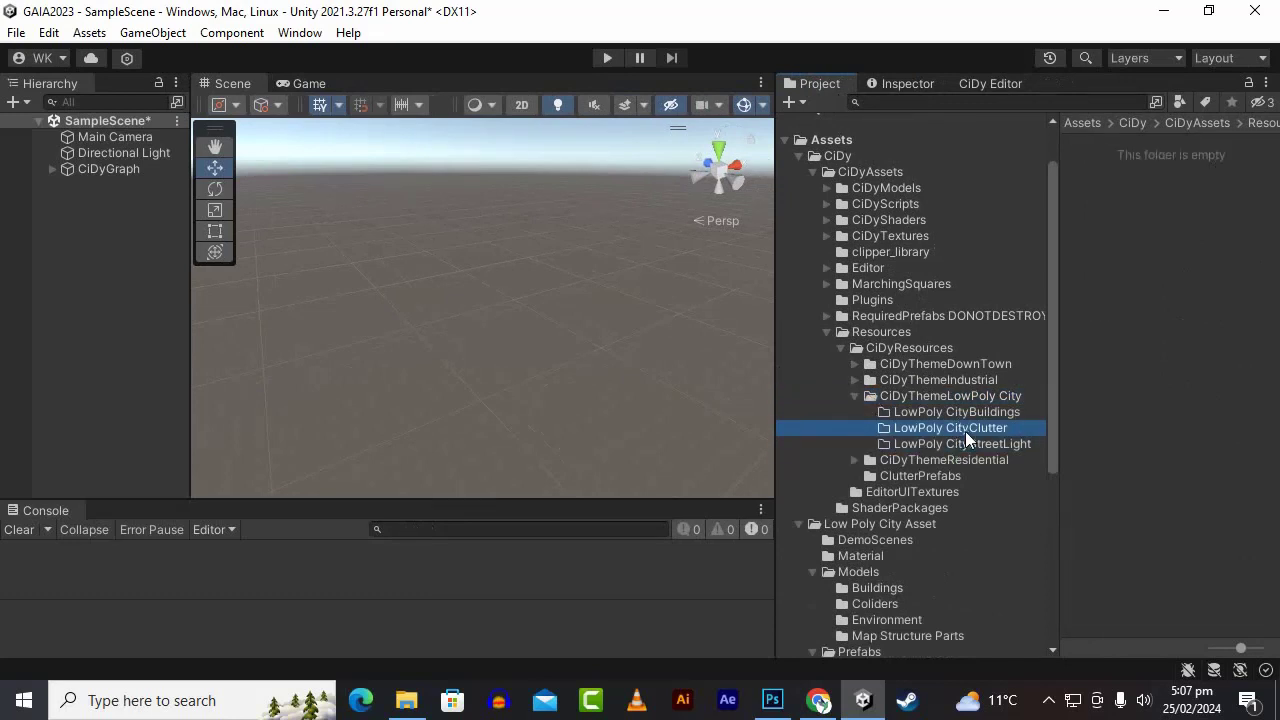
left_click(975, 414)
left_click(960, 381)
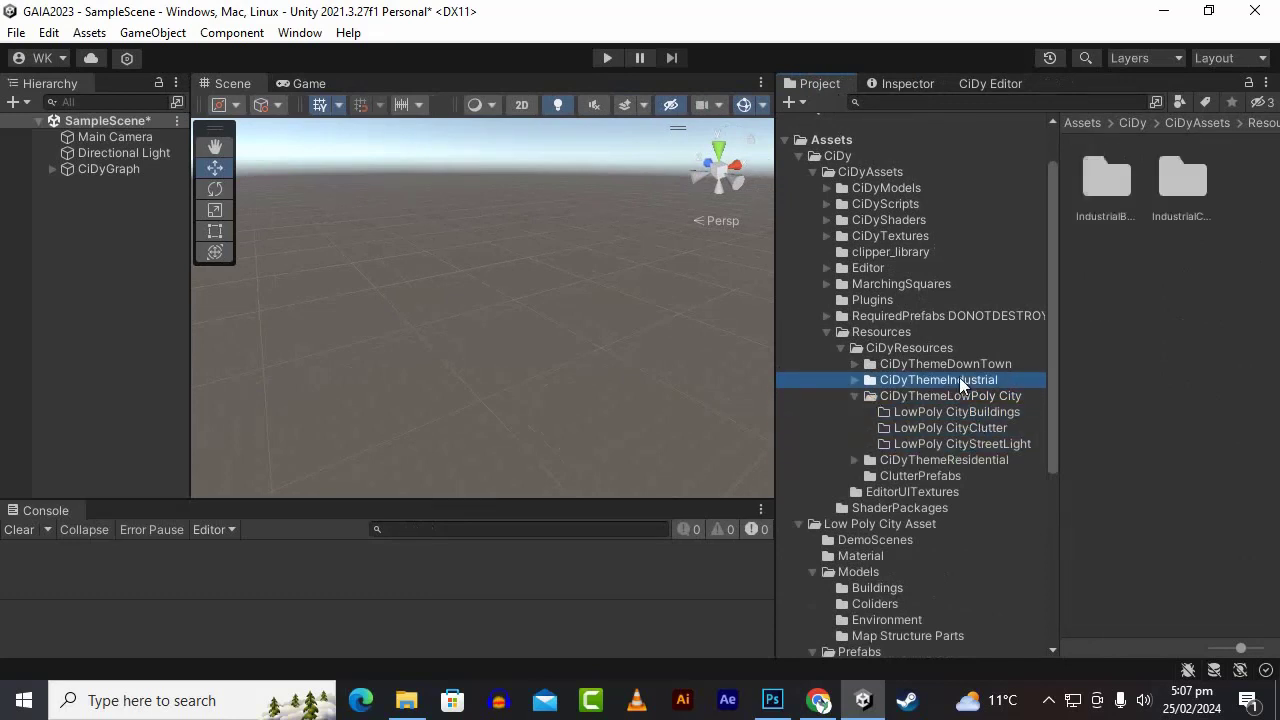
left_click(856, 381)
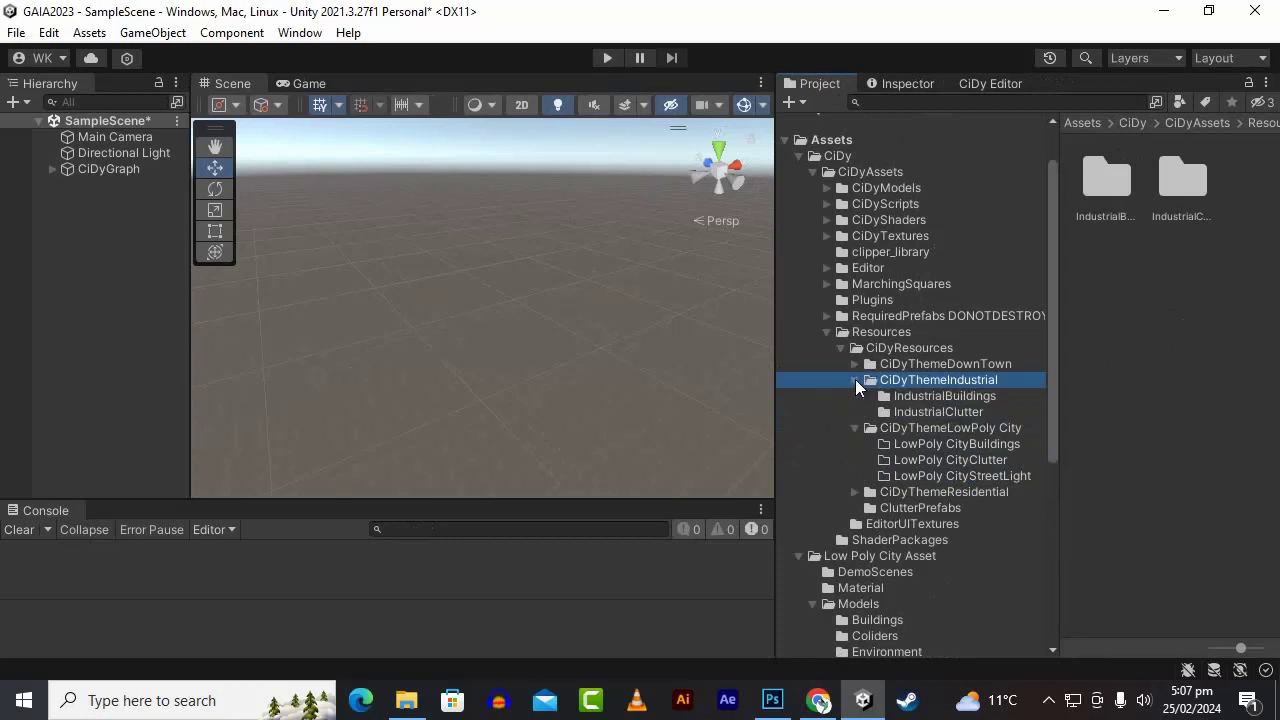
left_click(855, 380)
left_click(970, 411)
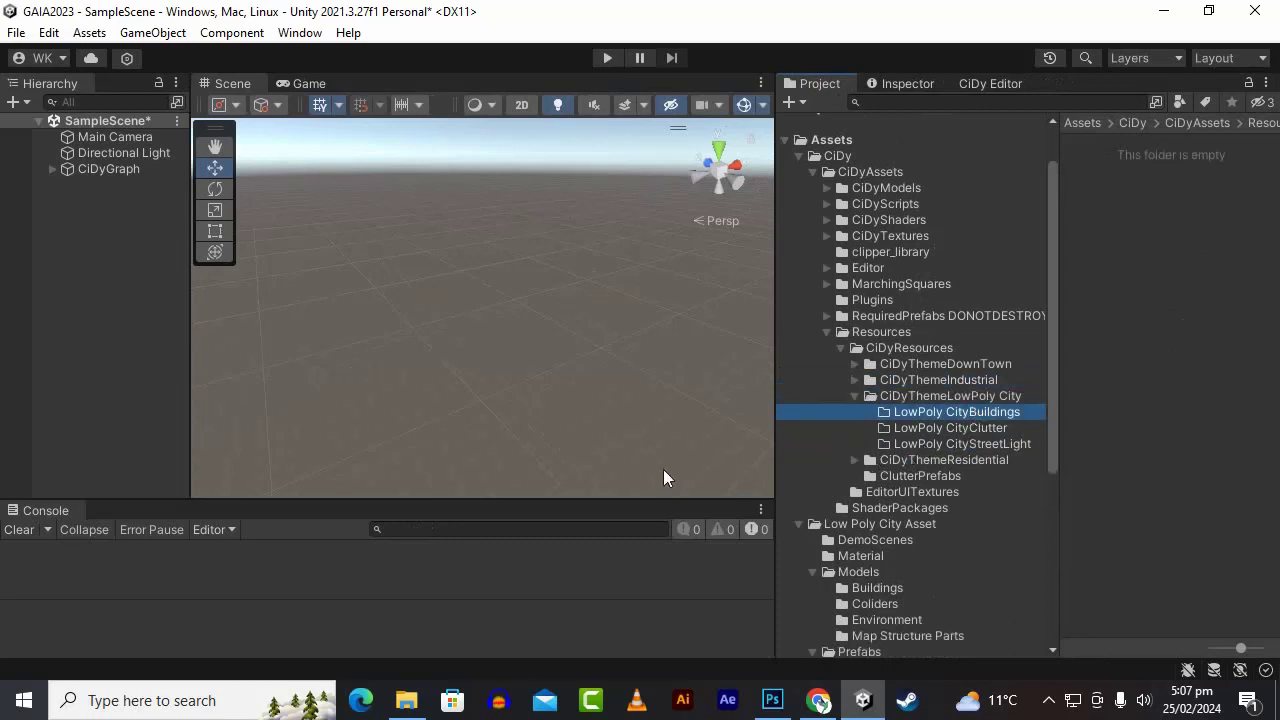
Step: Add the Building1_1 prefab from Low Poly City Asset > Prefabs > Buildings to the scene hierarchy and widen the scene view
scroll(947, 477, "down", 1)
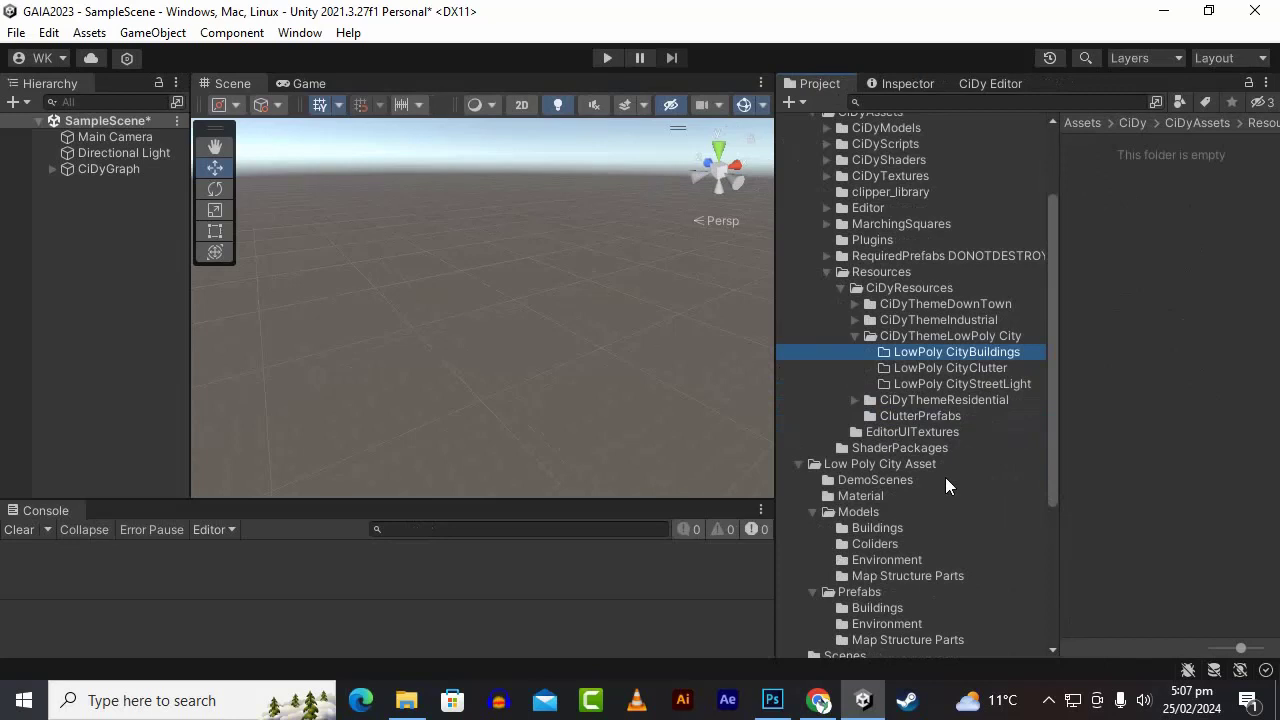
scroll(910, 572, "down", 2)
left_click(888, 489)
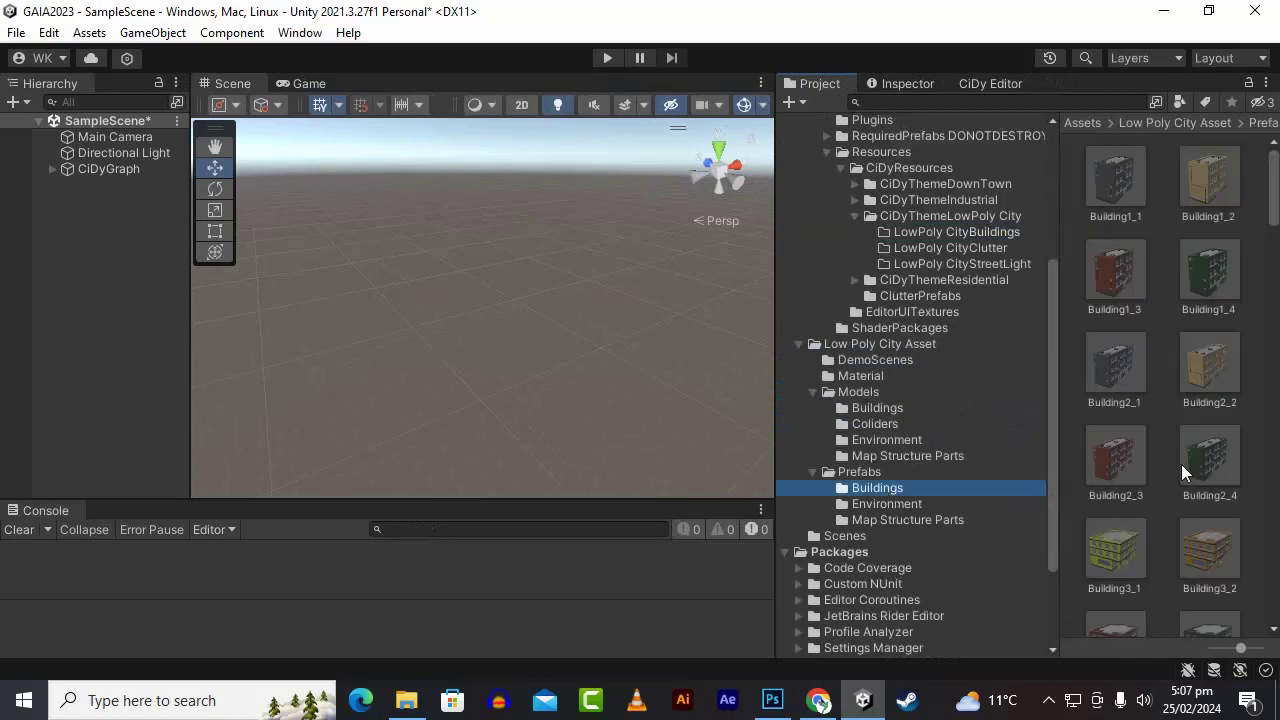
scroll(1141, 434, "down", 7)
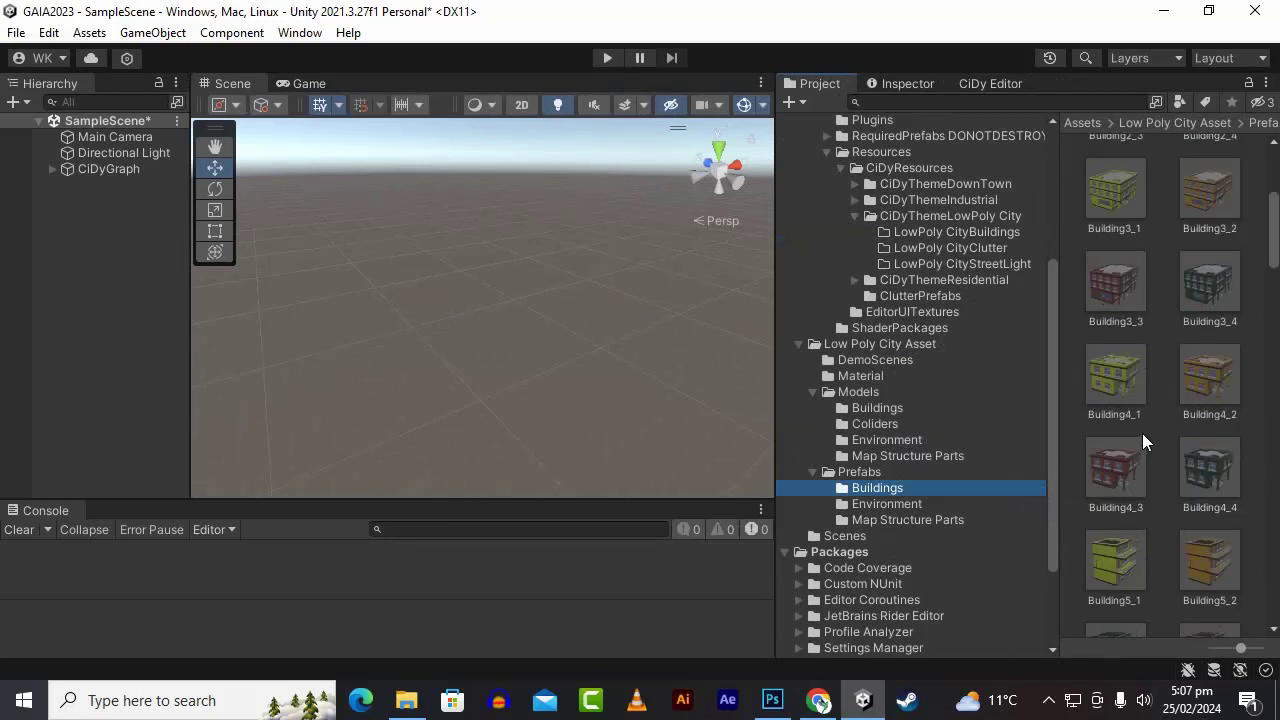
scroll(1143, 431, "up", 6)
left_click_drag(1116, 190, 168, 312)
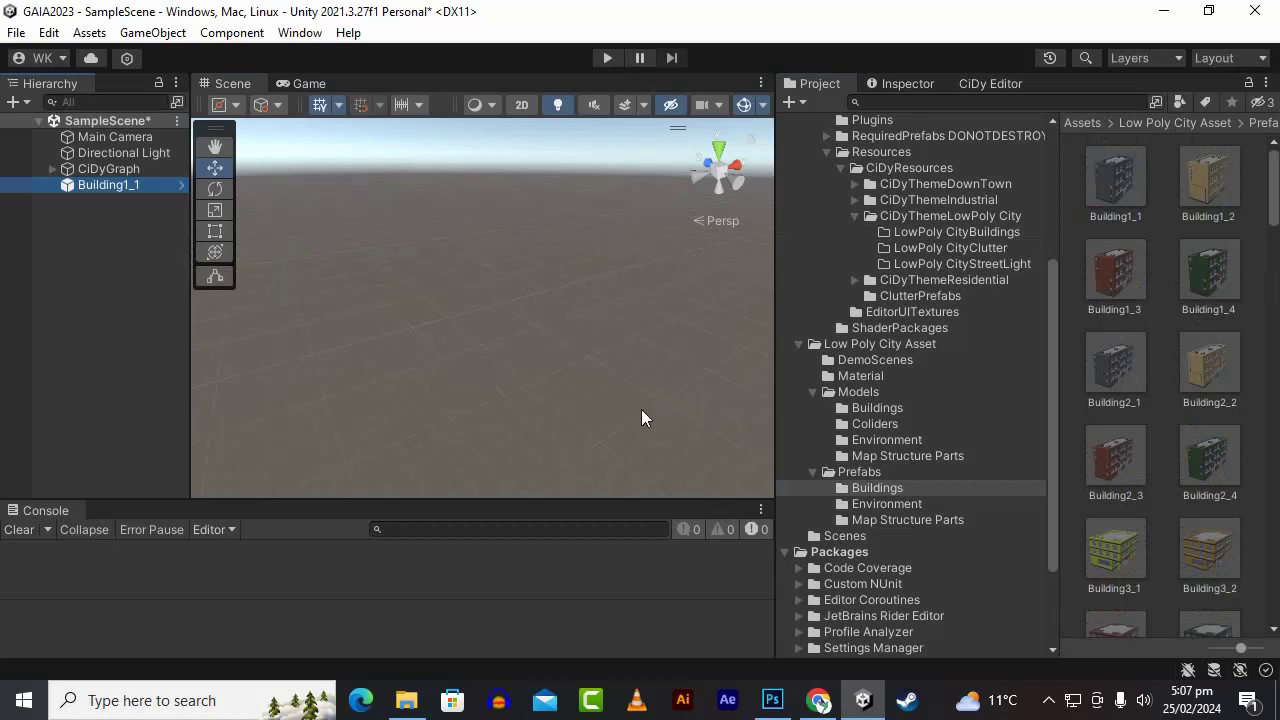
left_click_drag(776, 331, 910, 333)
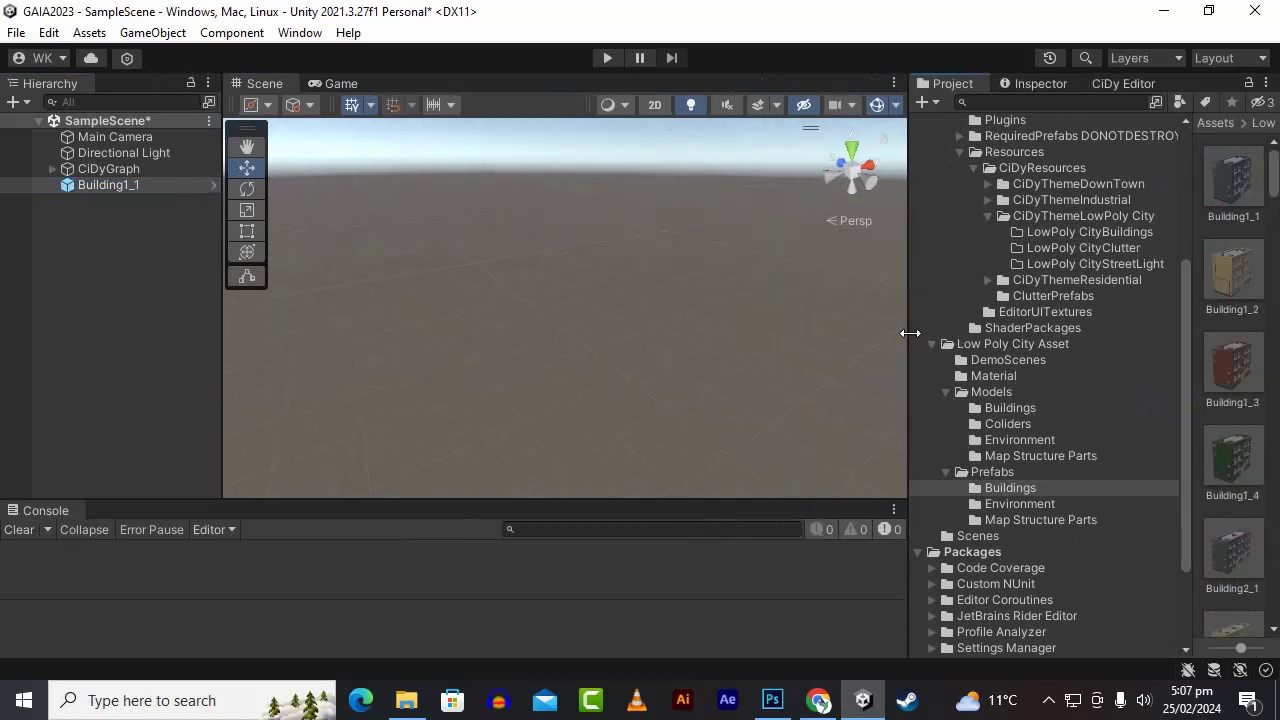
Step: Unpack the Building1_1 prefab instance completely
right_click(99, 189)
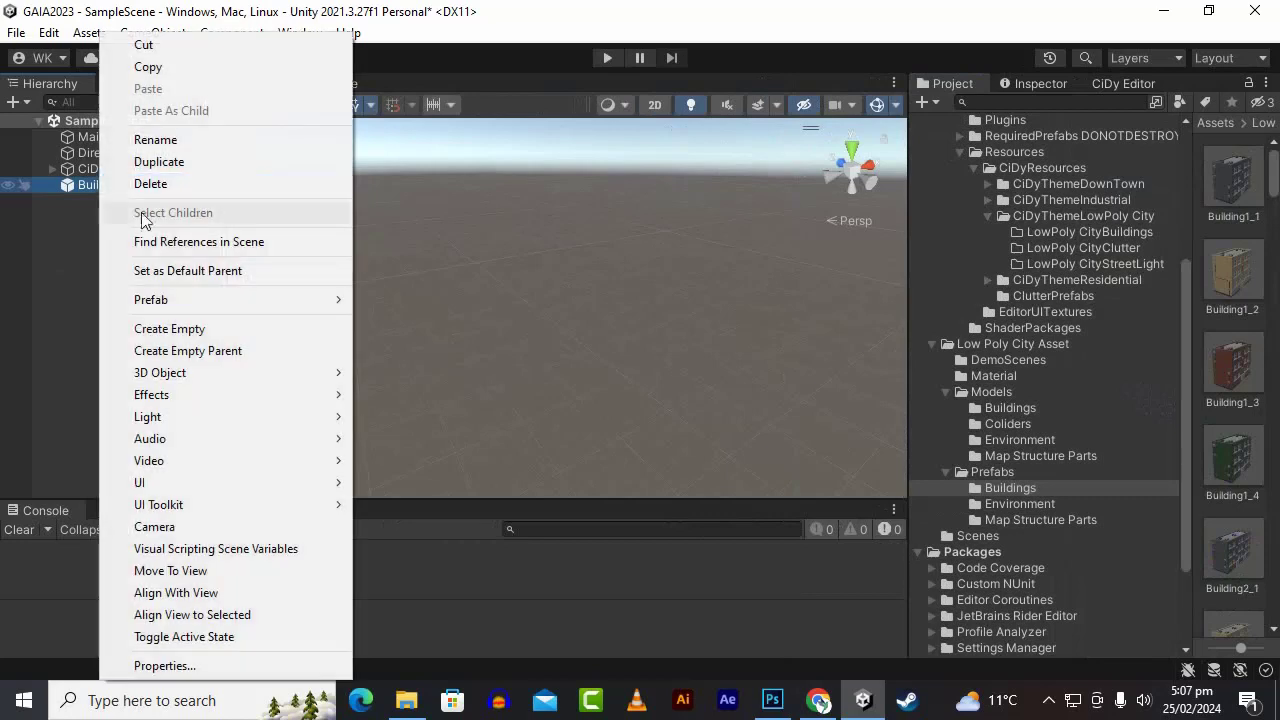
mouse_move(215, 299)
left_click(444, 412)
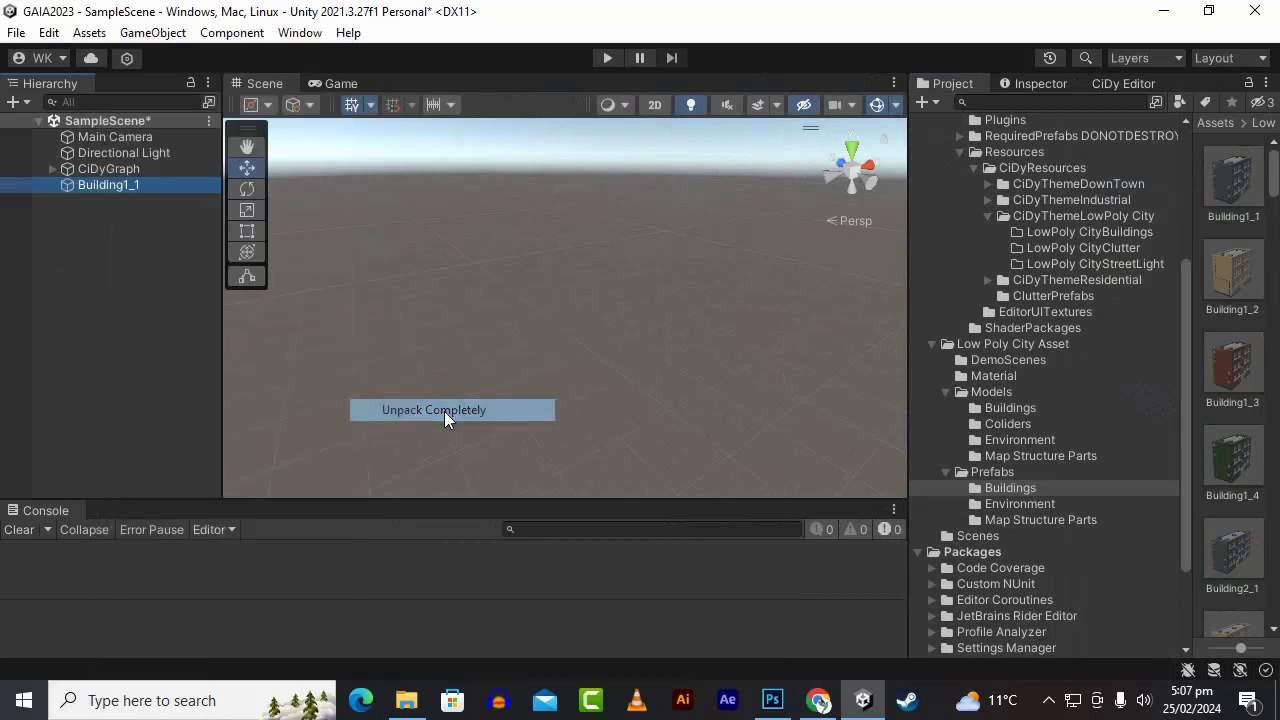
Step: Rename the unpacked Building1_1 object to Building1_1main, copying its original name beforehand
left_click(182, 231)
right_click(131, 188)
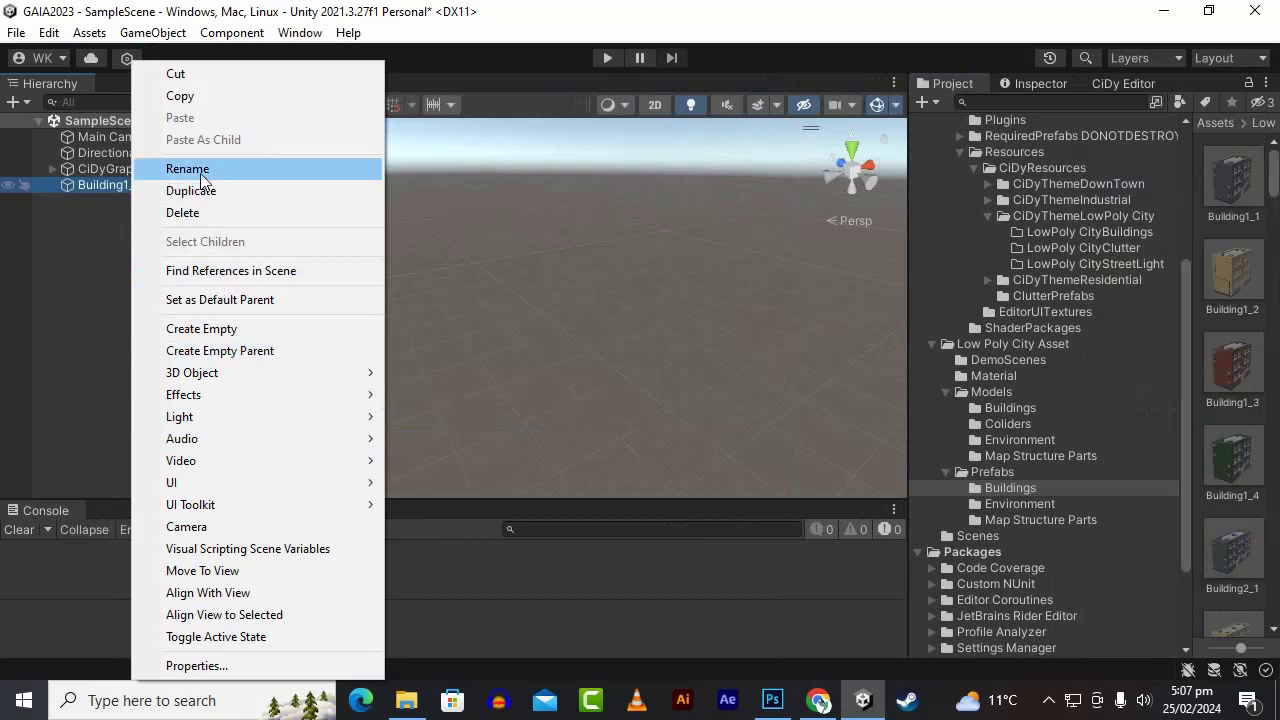
left_click(200, 170)
right_click(150, 190)
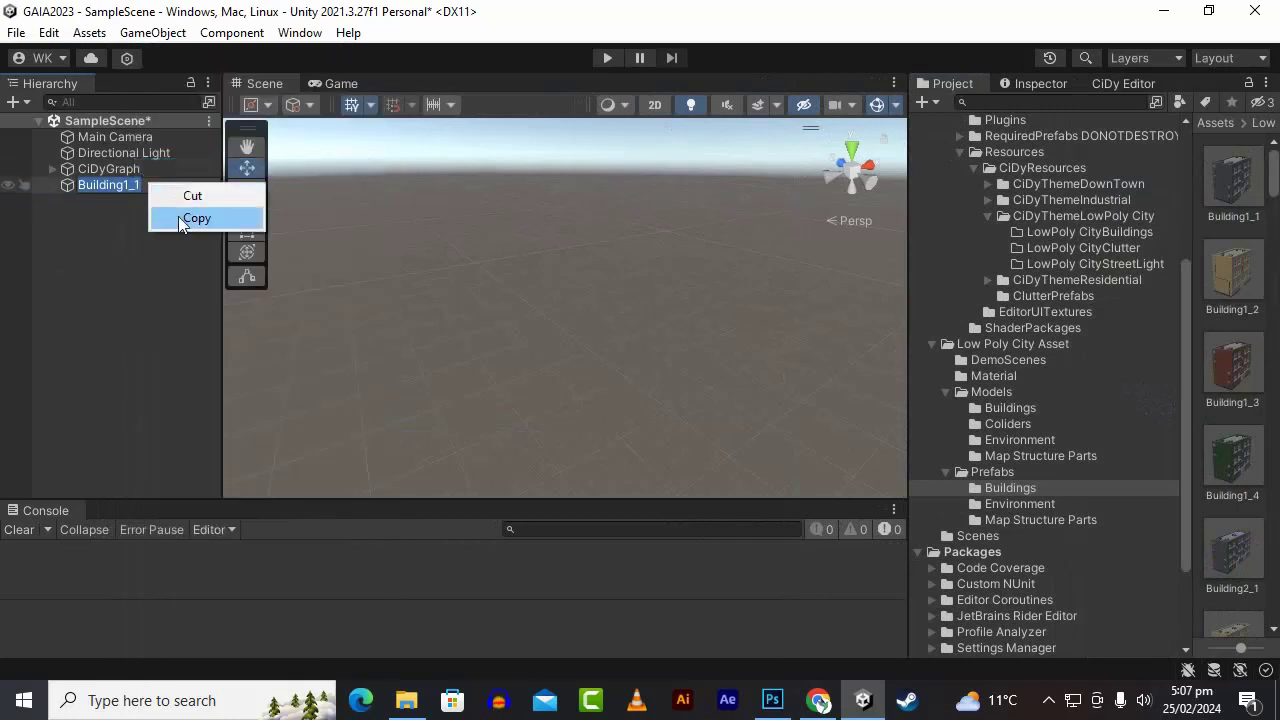
left_click(197, 217)
left_click(185, 186)
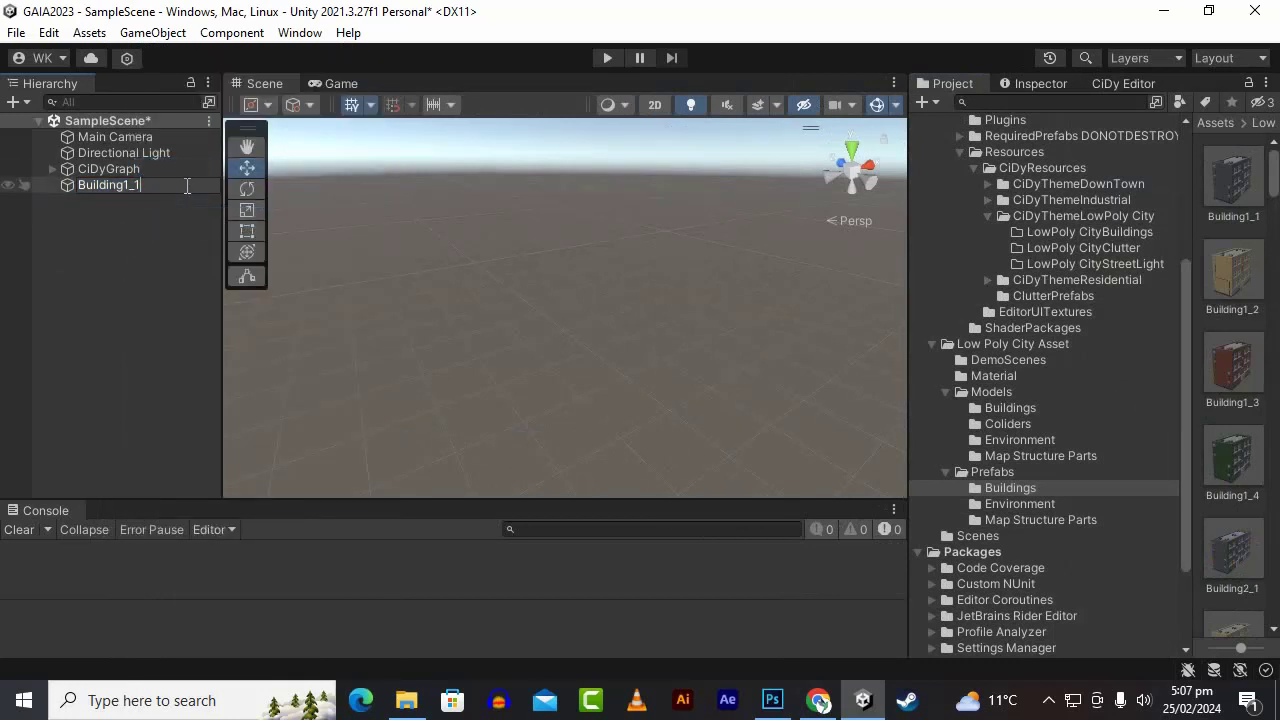
type("main")
key("Return")
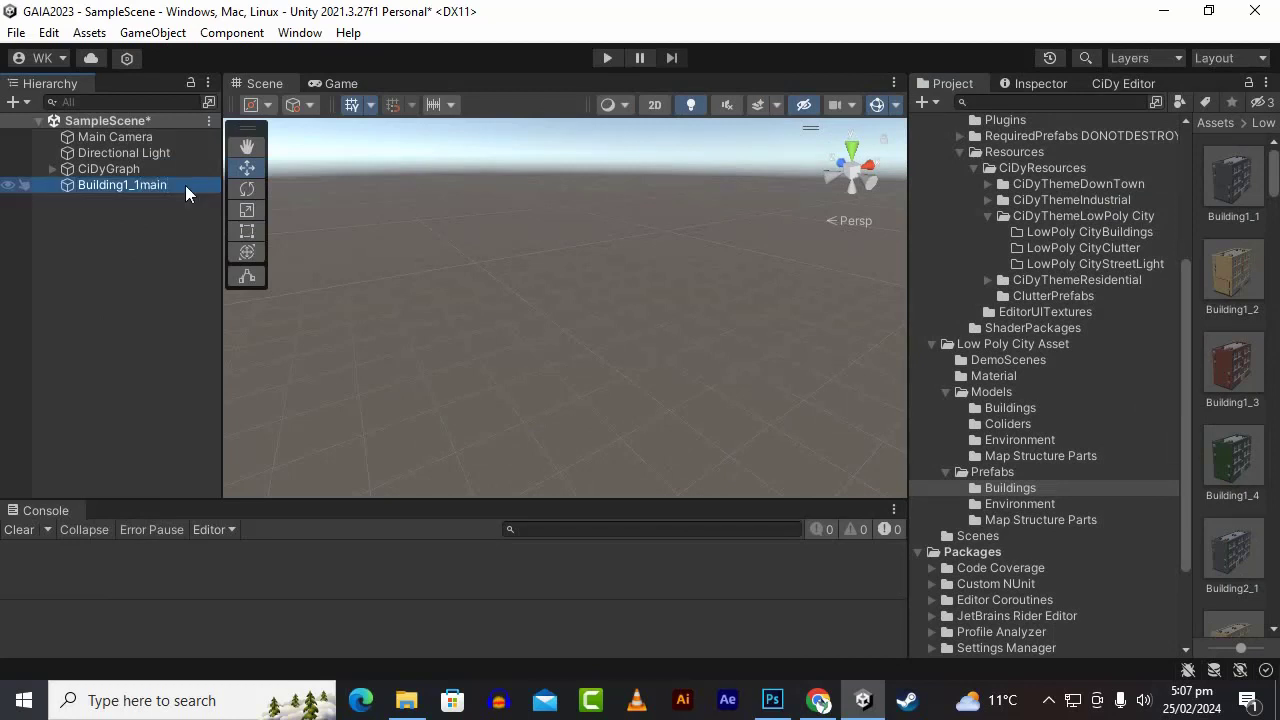
Step: Create an empty object at the root of the scene and name it Building1_1 using the copied name
right_click(185, 185)
left_click(147, 222)
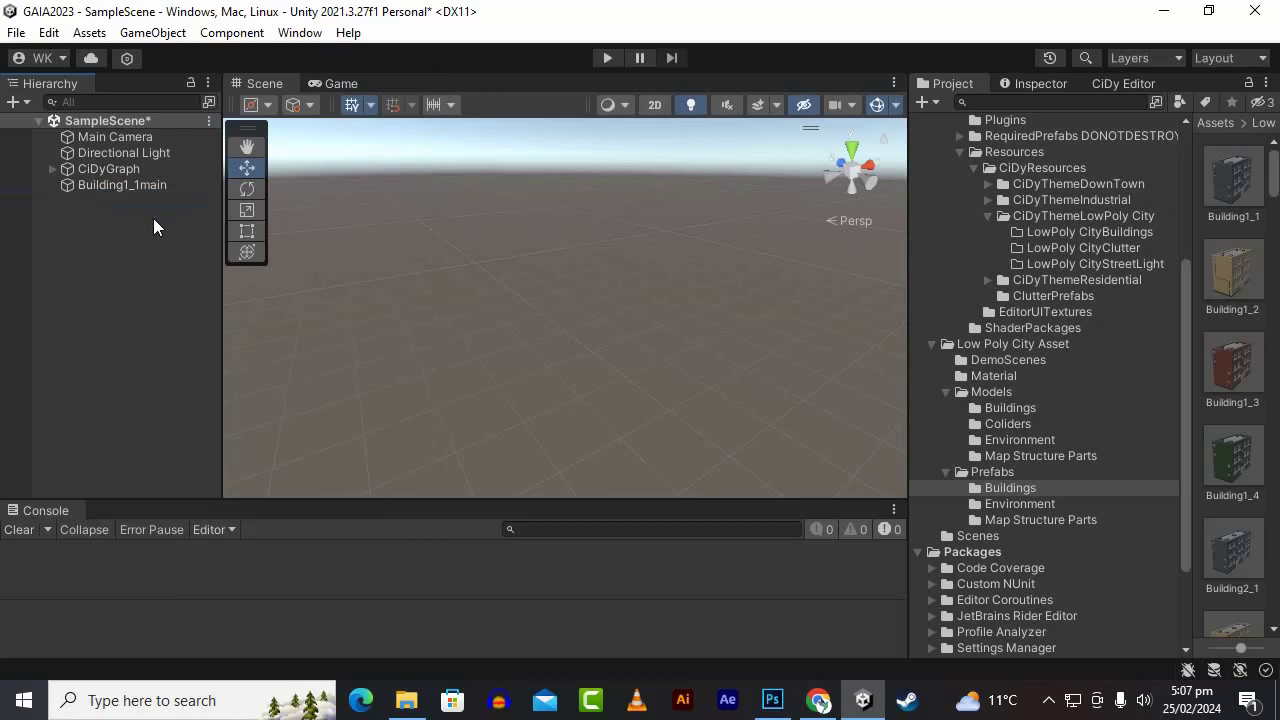
right_click(153, 218)
left_click(215, 468)
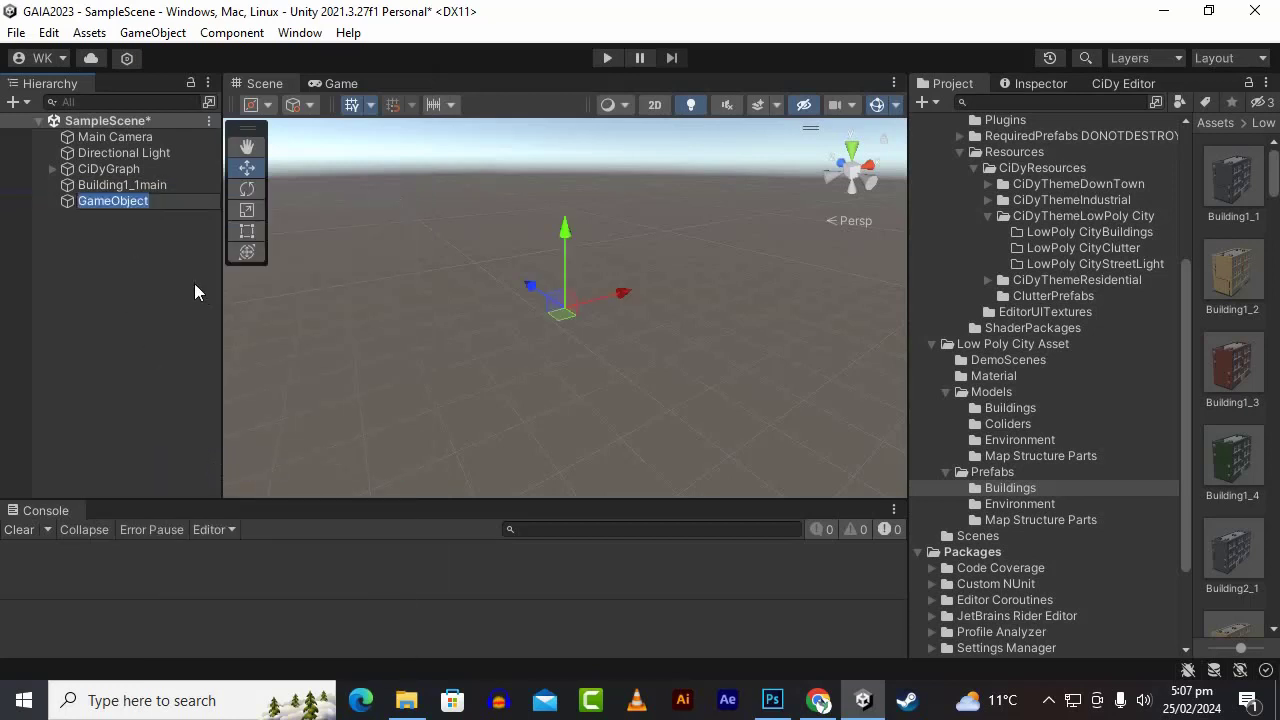
key("ctrl+v")
key("Return")
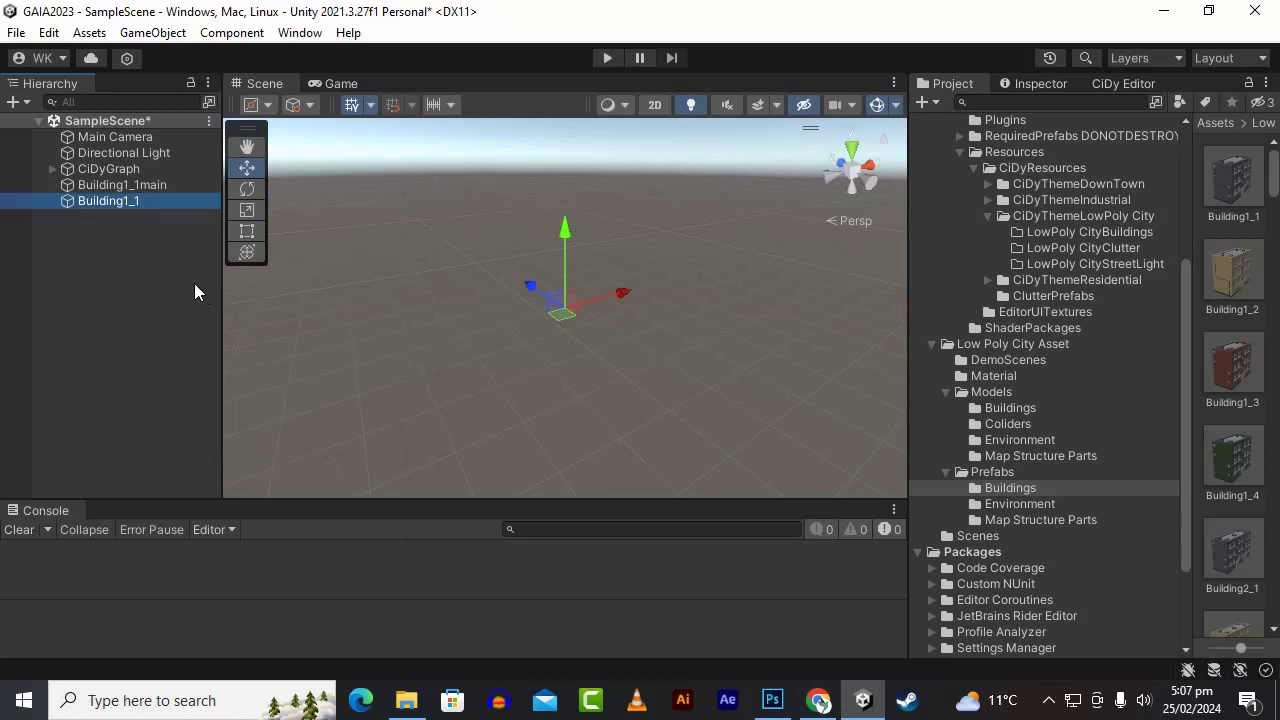
Step: Set the empty Building1_1 object's position to 0 on X, Y and Z
left_click(1040, 83)
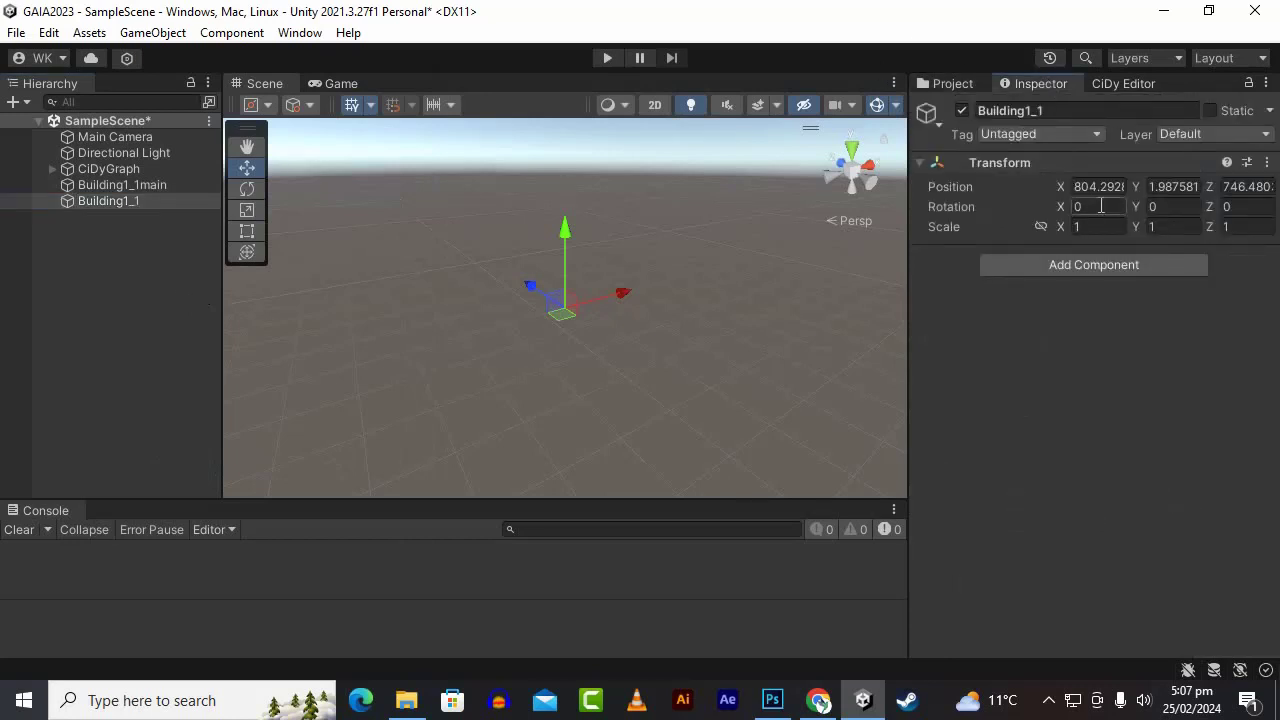
left_click(1100, 188)
type("0")
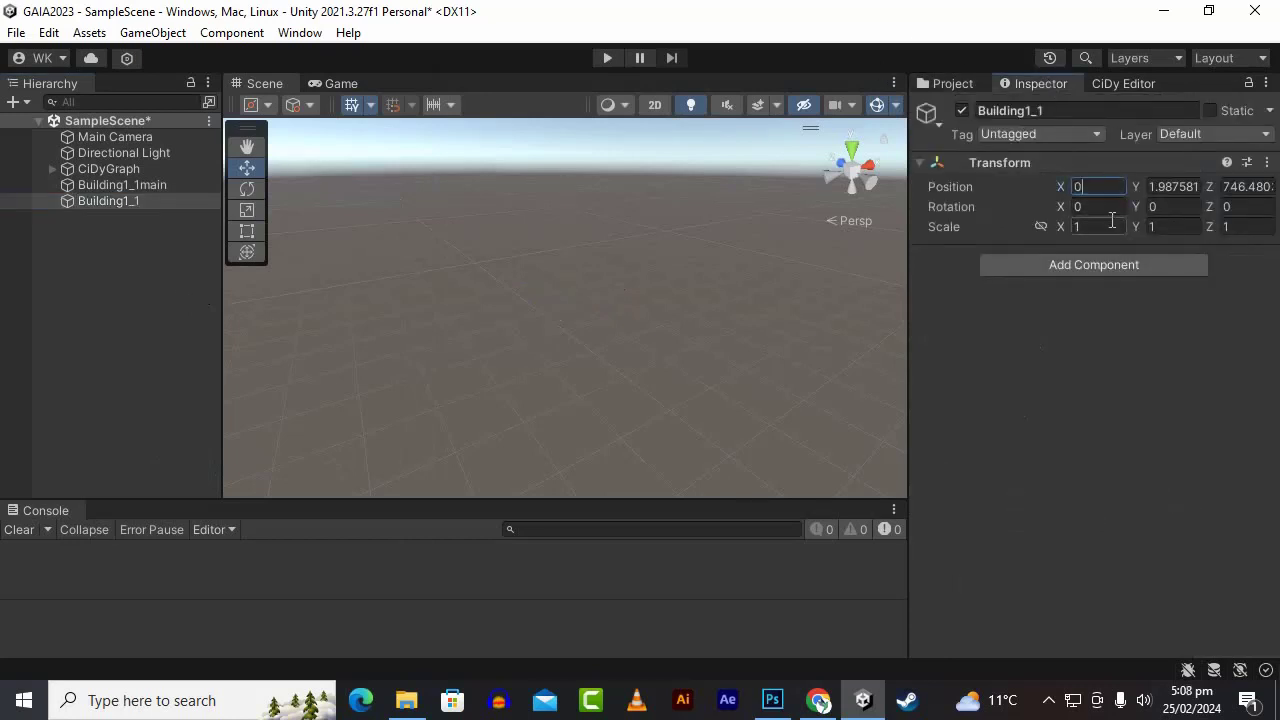
key("Tab")
type("0")
key("Tab")
type("0")
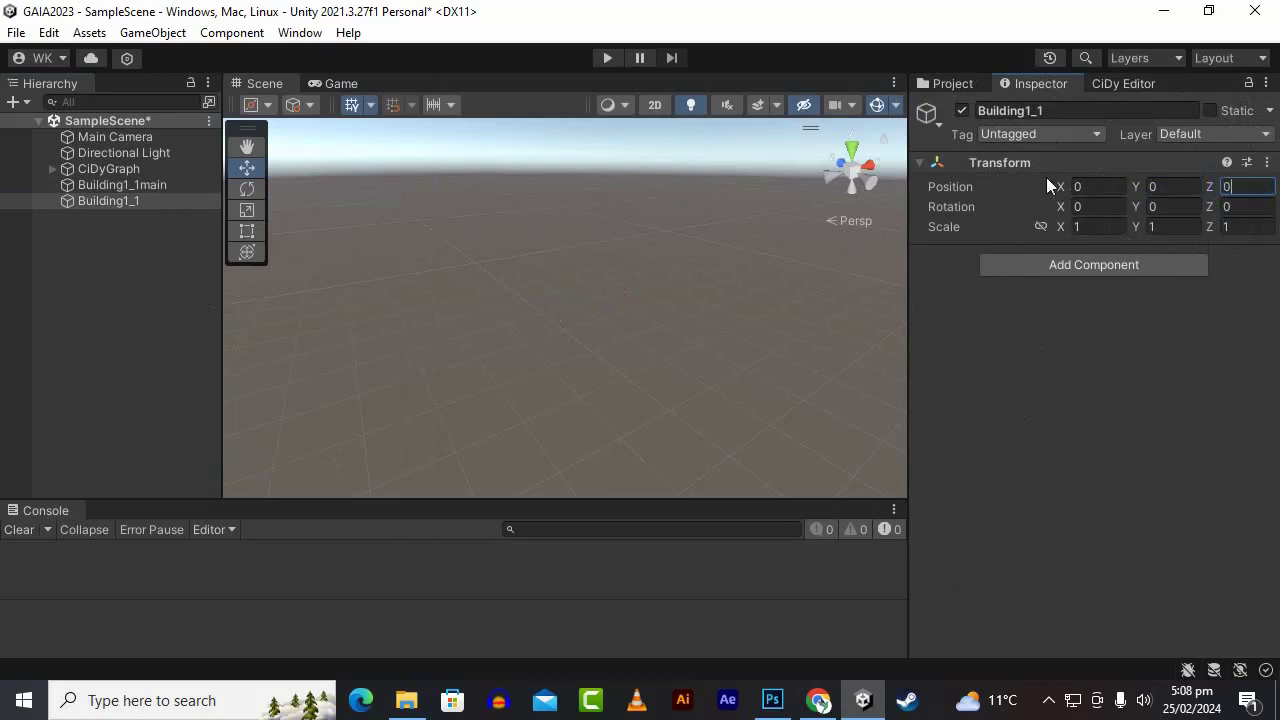
Step: Make Building1_1main a child of the empty Building1_1 object
left_click(850, 148)
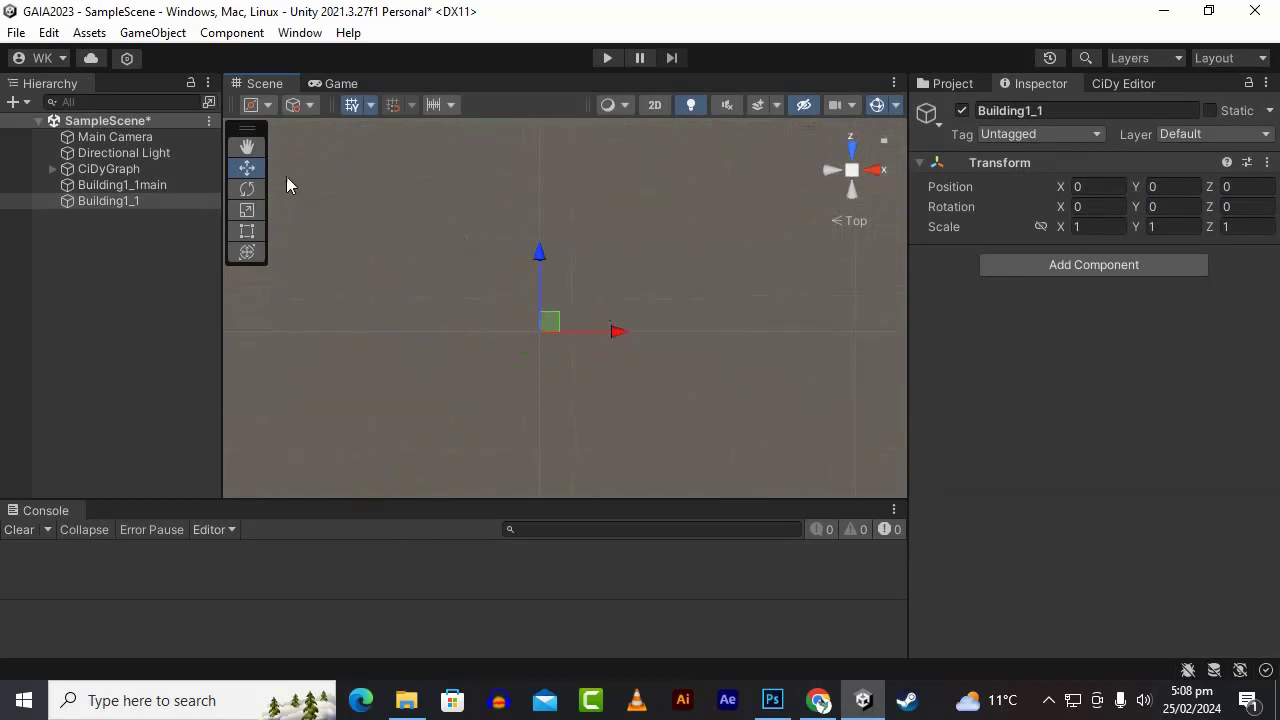
key("q")
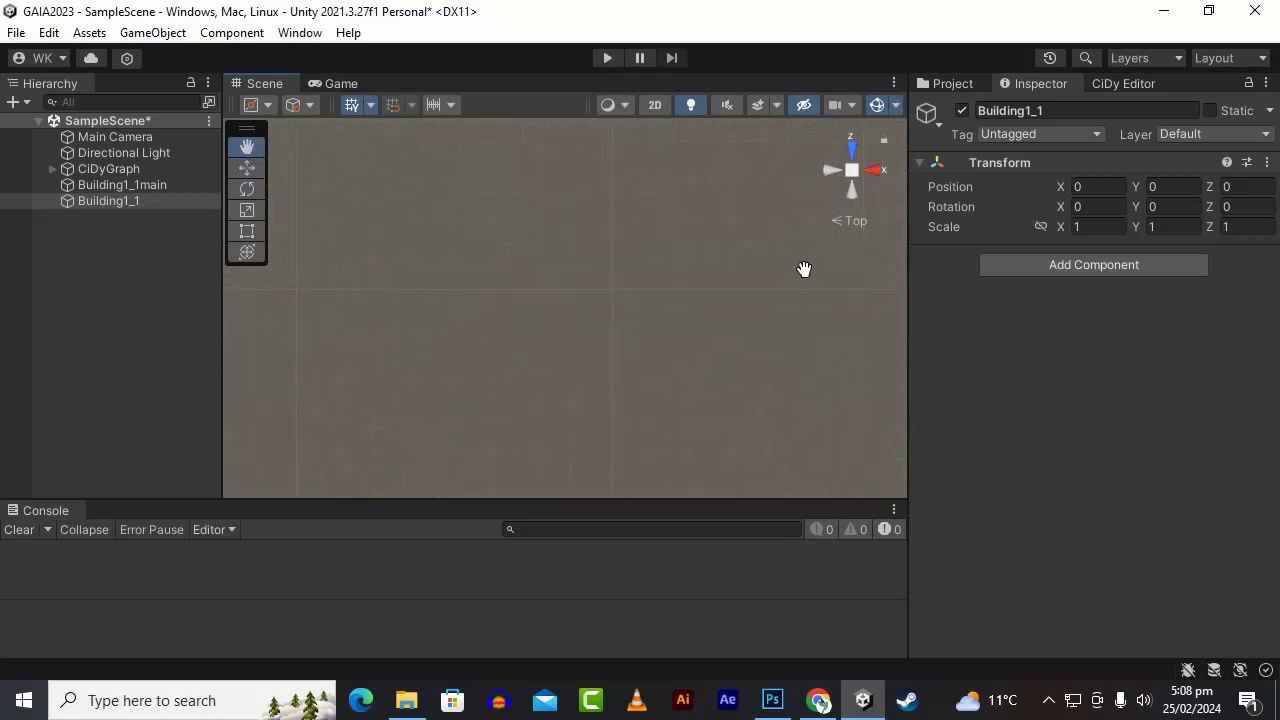
left_click_drag(804, 268, 794, 283)
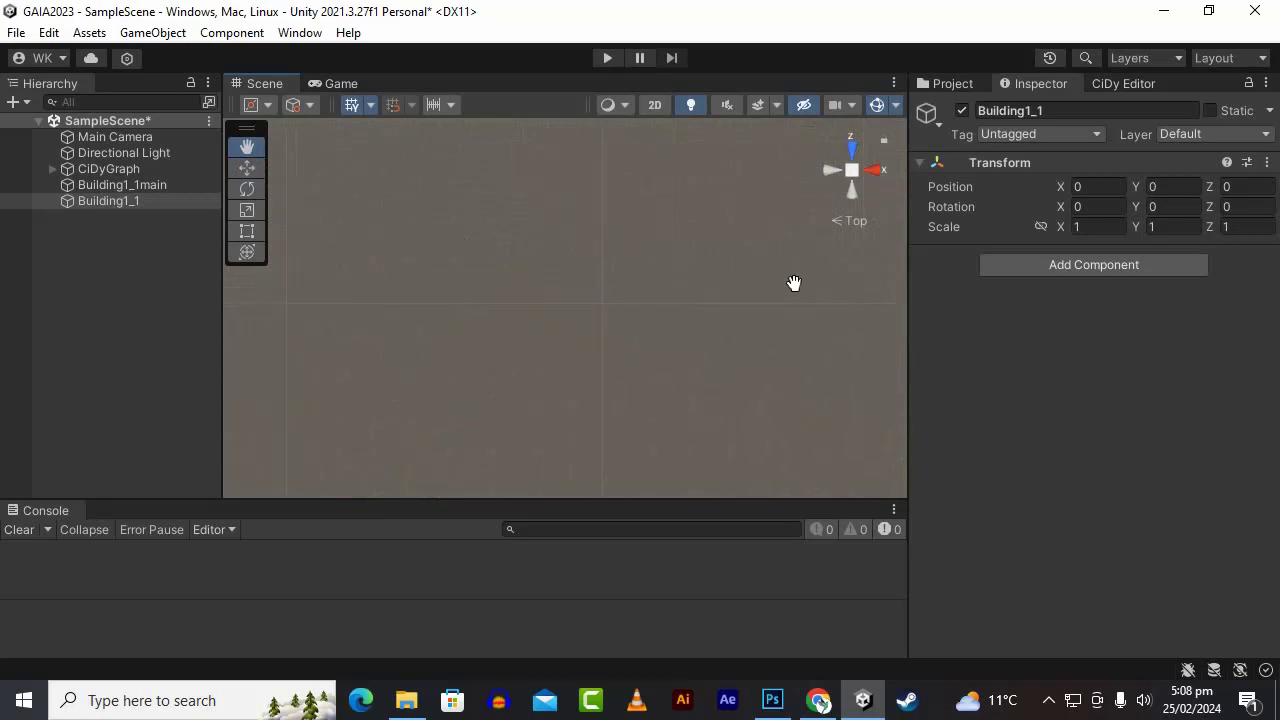
left_click(114, 292)
left_click(132, 205)
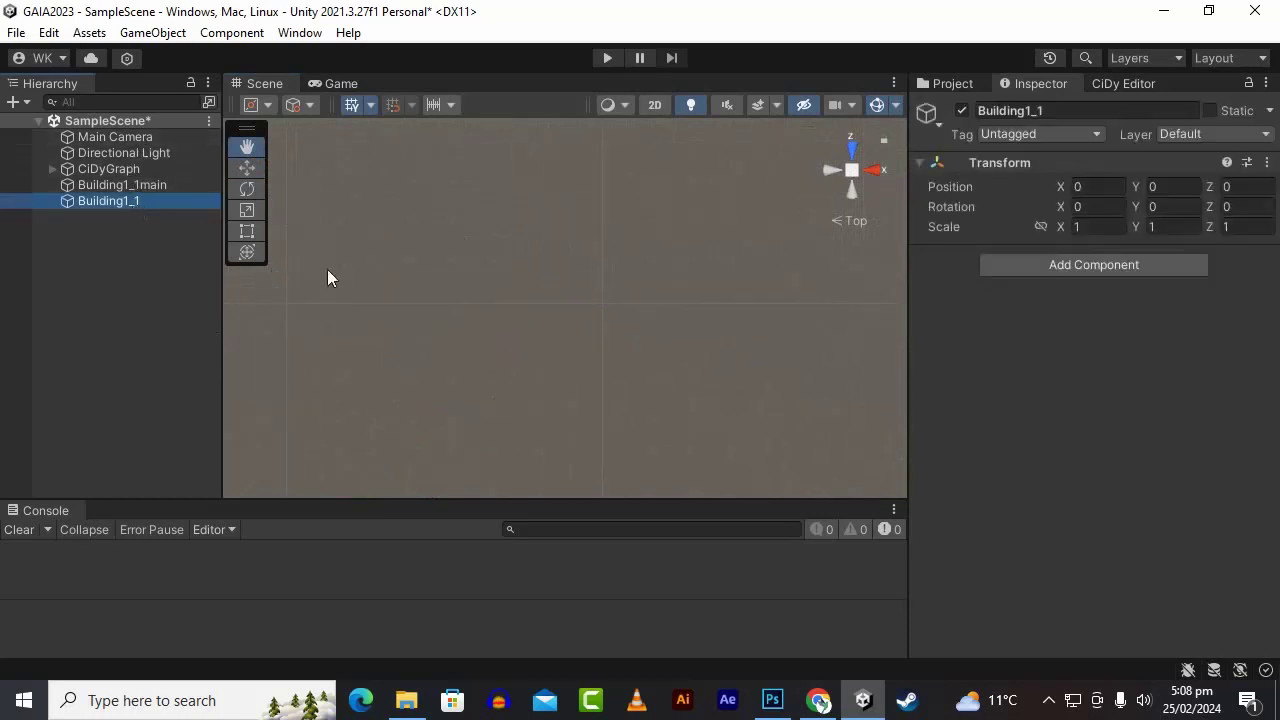
left_click(247, 167)
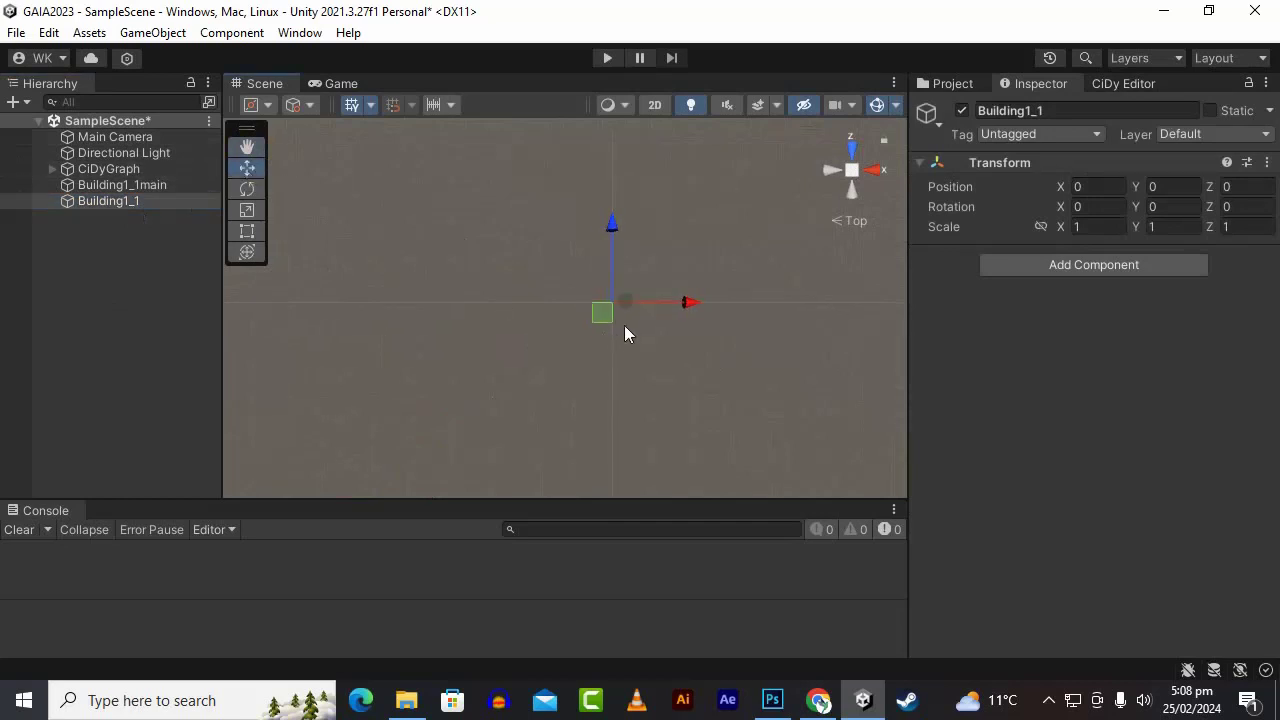
left_click(123, 248)
left_click(131, 186)
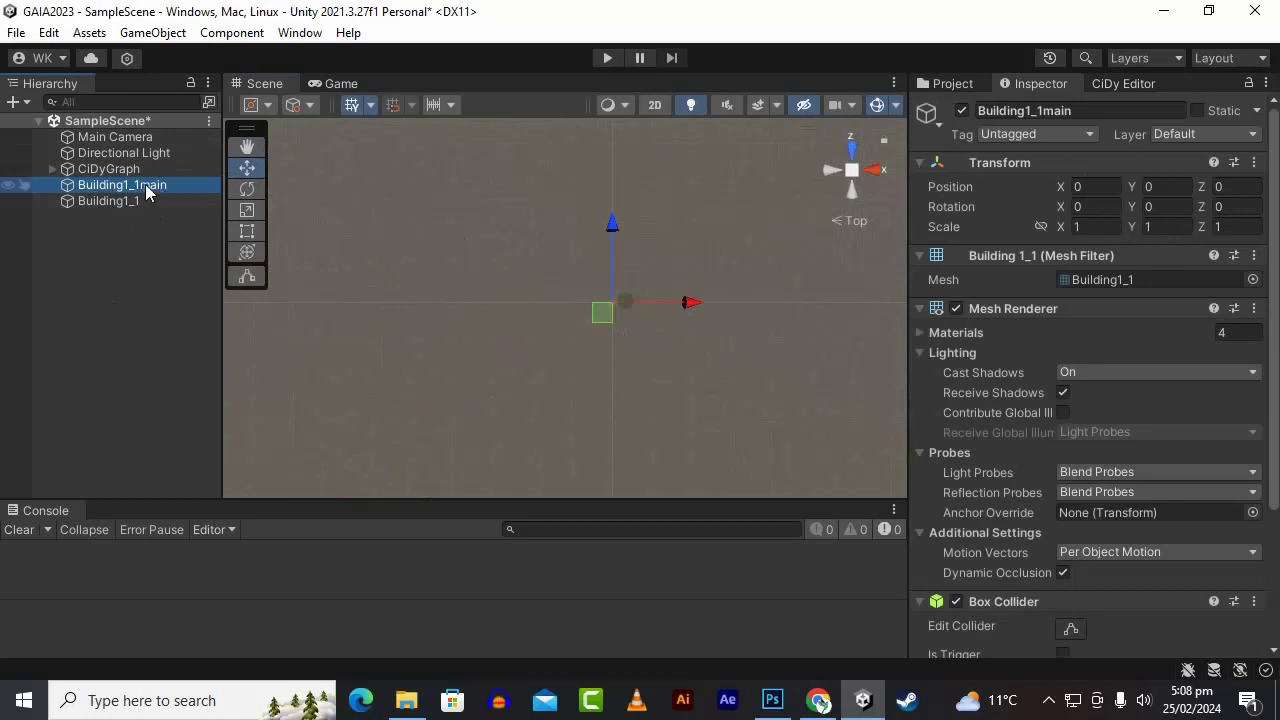
left_click_drag(145, 184, 147, 198)
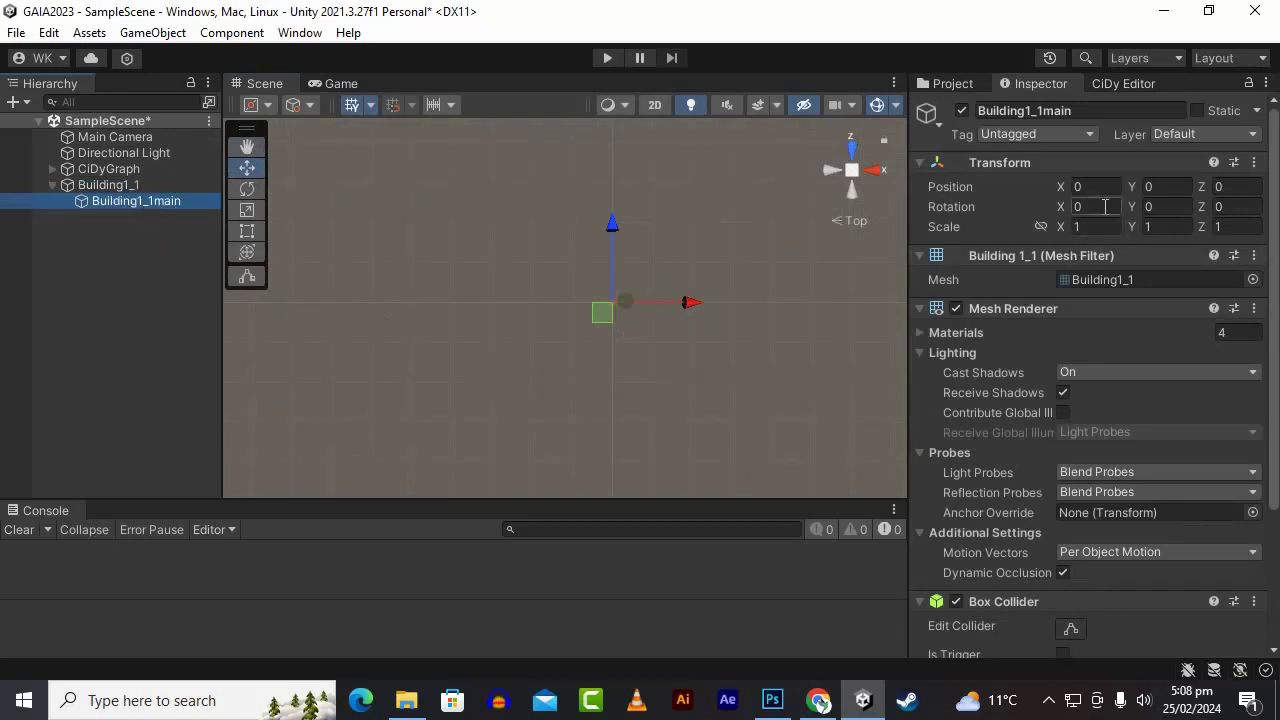
Step: Frame Building1_1main in the scene, select its parent Building1_1, and examine the building from above and from the front
scroll(691, 352, "up", 5)
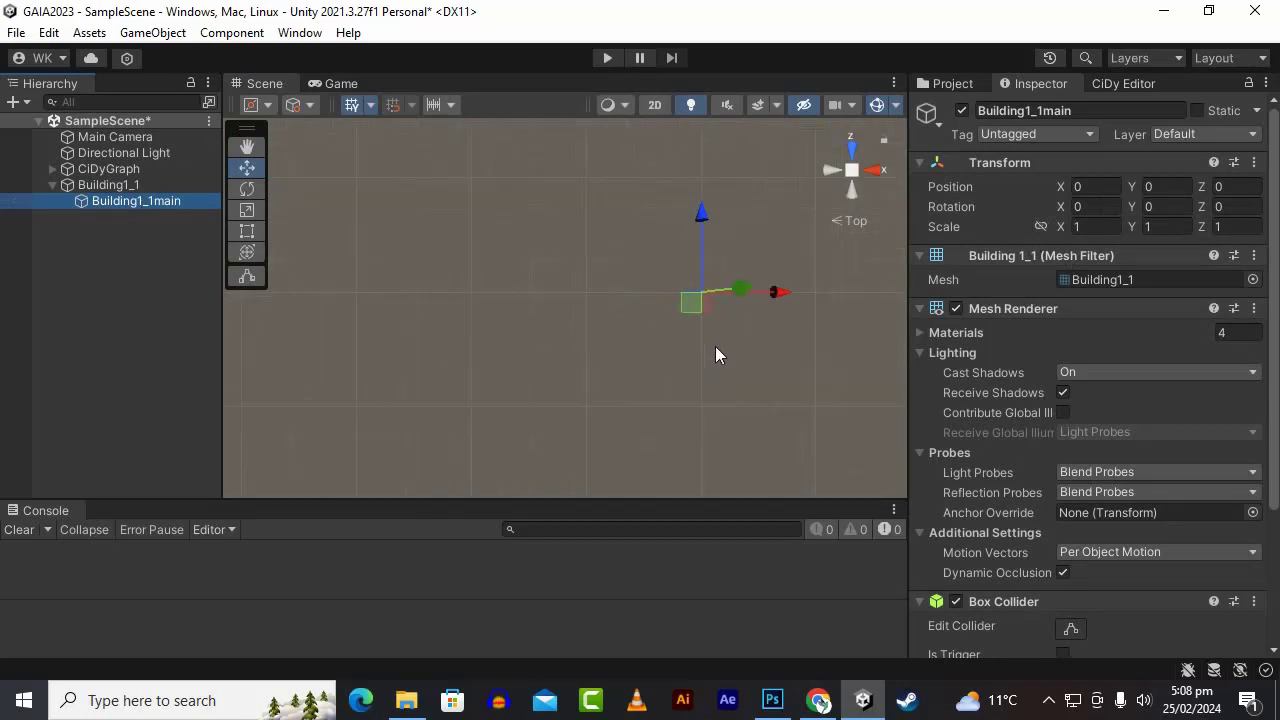
scroll(731, 342, "up", 3)
scroll(741, 339, "down", 3)
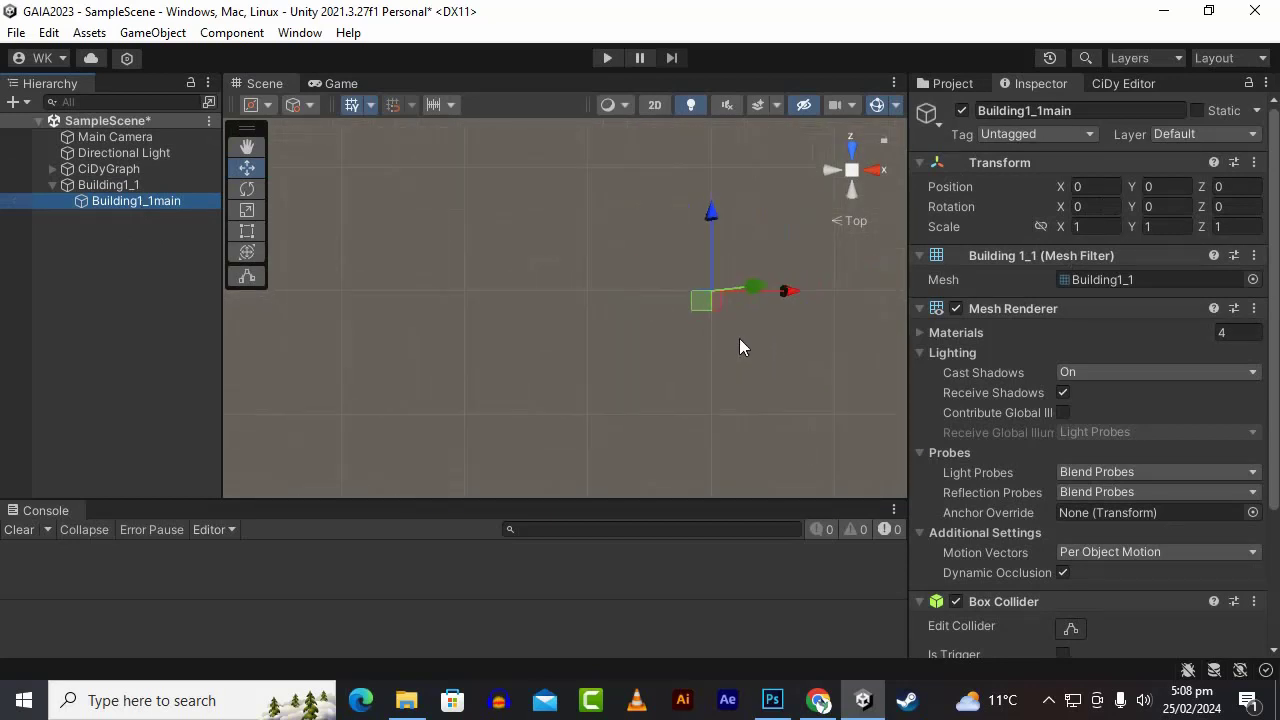
key("f")
scroll(739, 337, "down", 5)
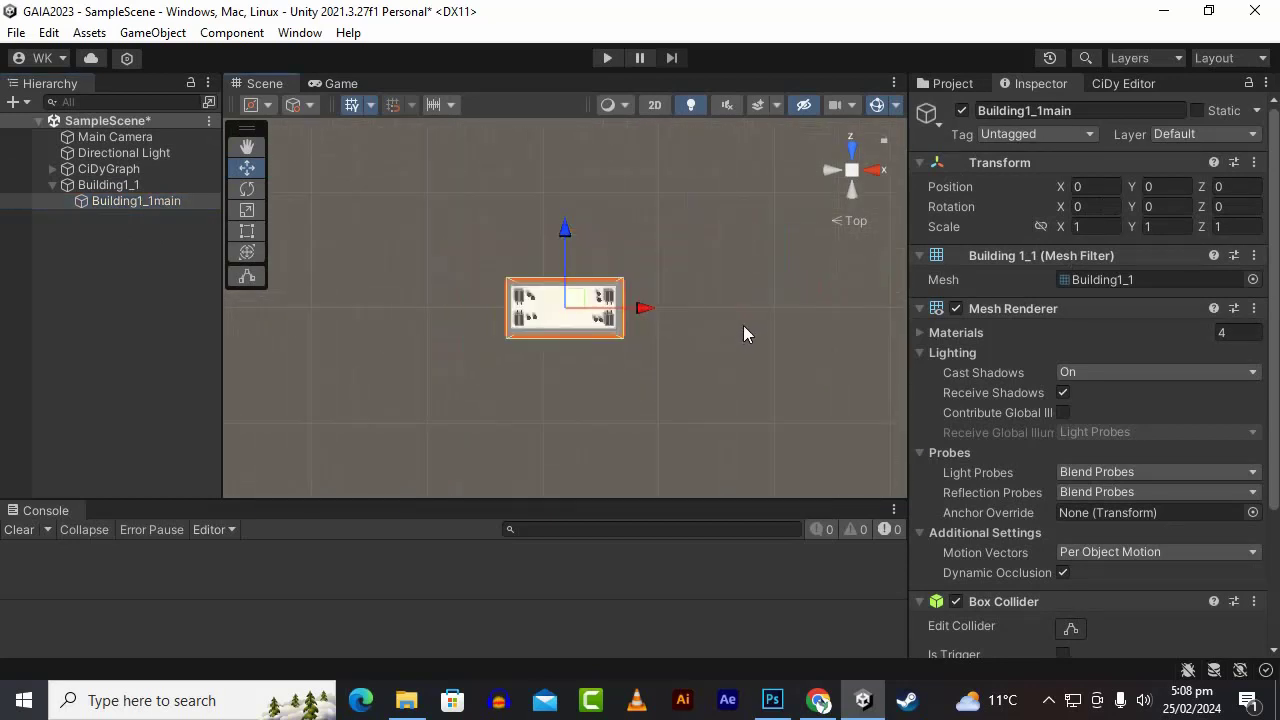
scroll(730, 350, "down", 2)
left_click(114, 186)
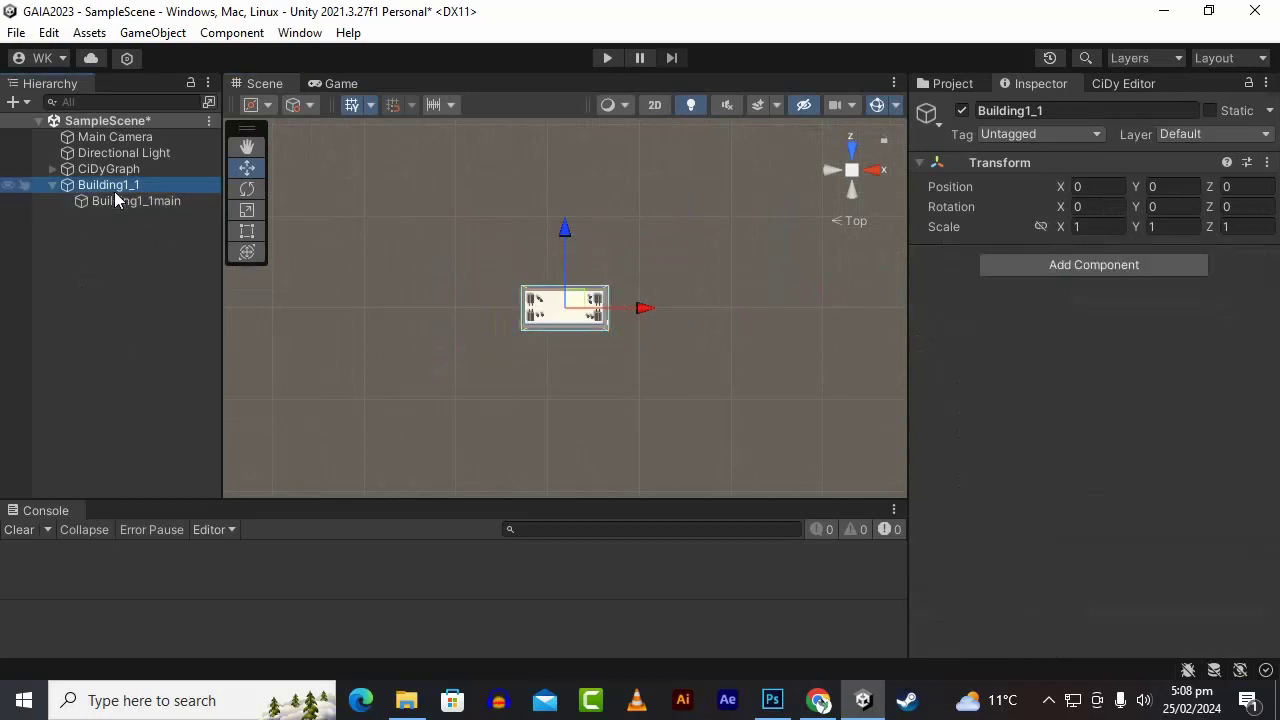
scroll(632, 310, "up", 2)
scroll(640, 309, "up", 3)
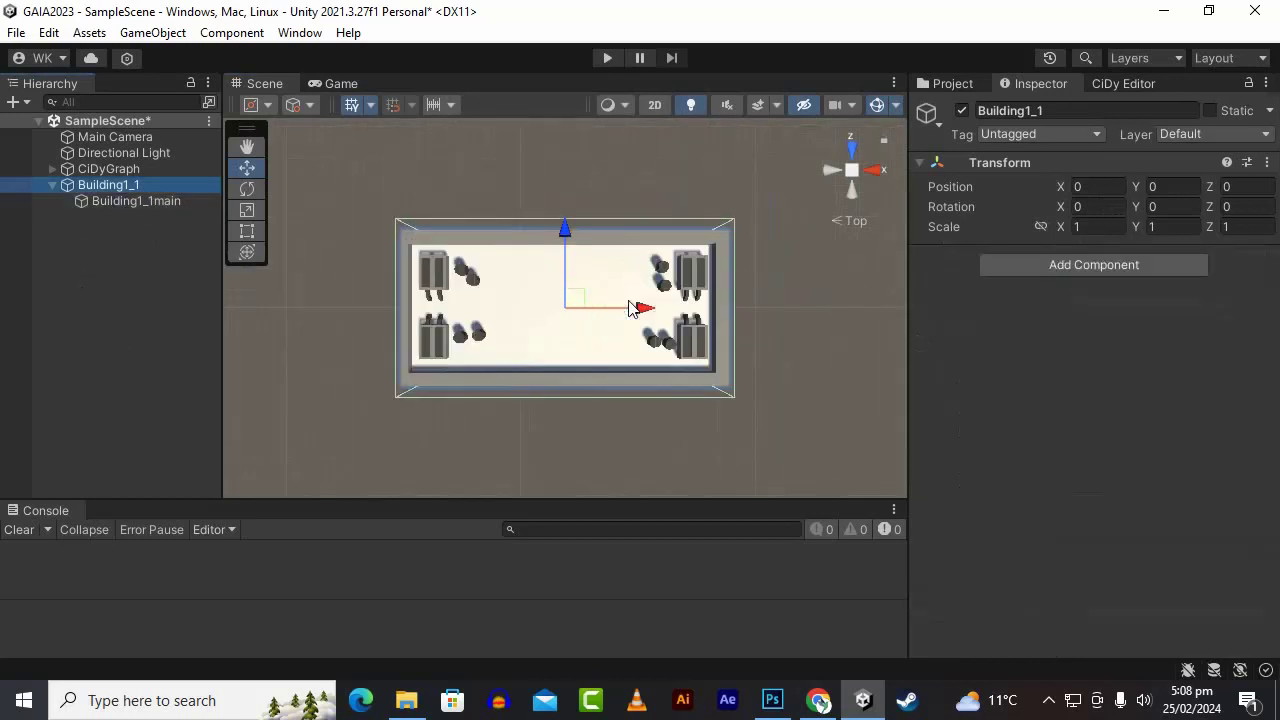
scroll(642, 308, "down", 2)
left_click_drag(640, 309, 713, 48, "alt")
left_click_drag(714, 273, 486, 135, "alt")
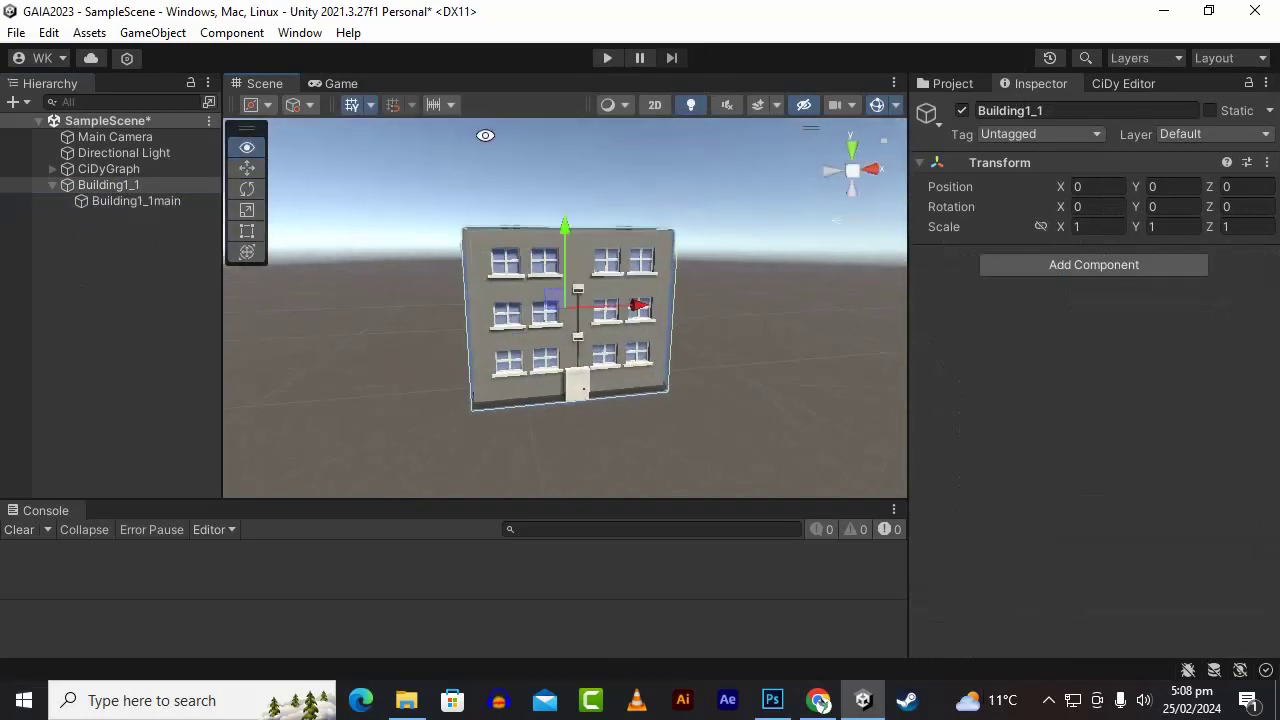
Step: Compare the pivots of Building1_1main and Building1_1, checking the building from the right, back, bottom and top views
left_click(171, 205)
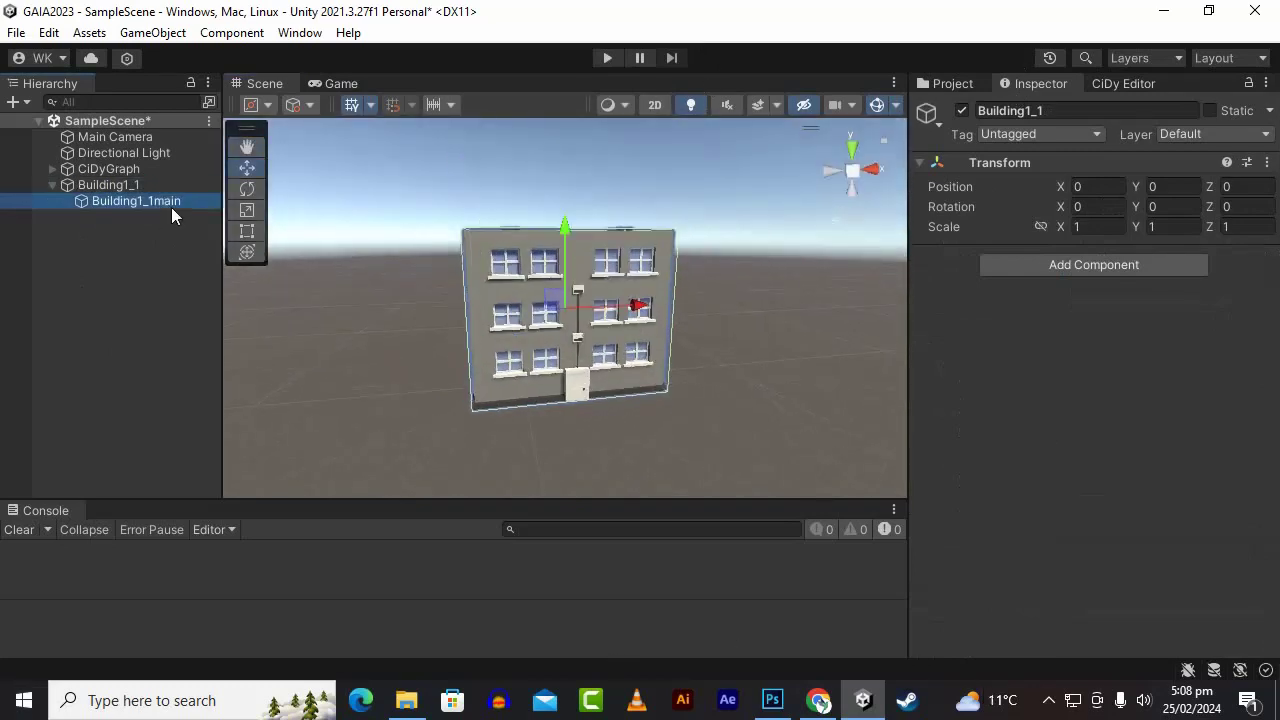
left_click(137, 261)
left_click(152, 201)
left_click(140, 186)
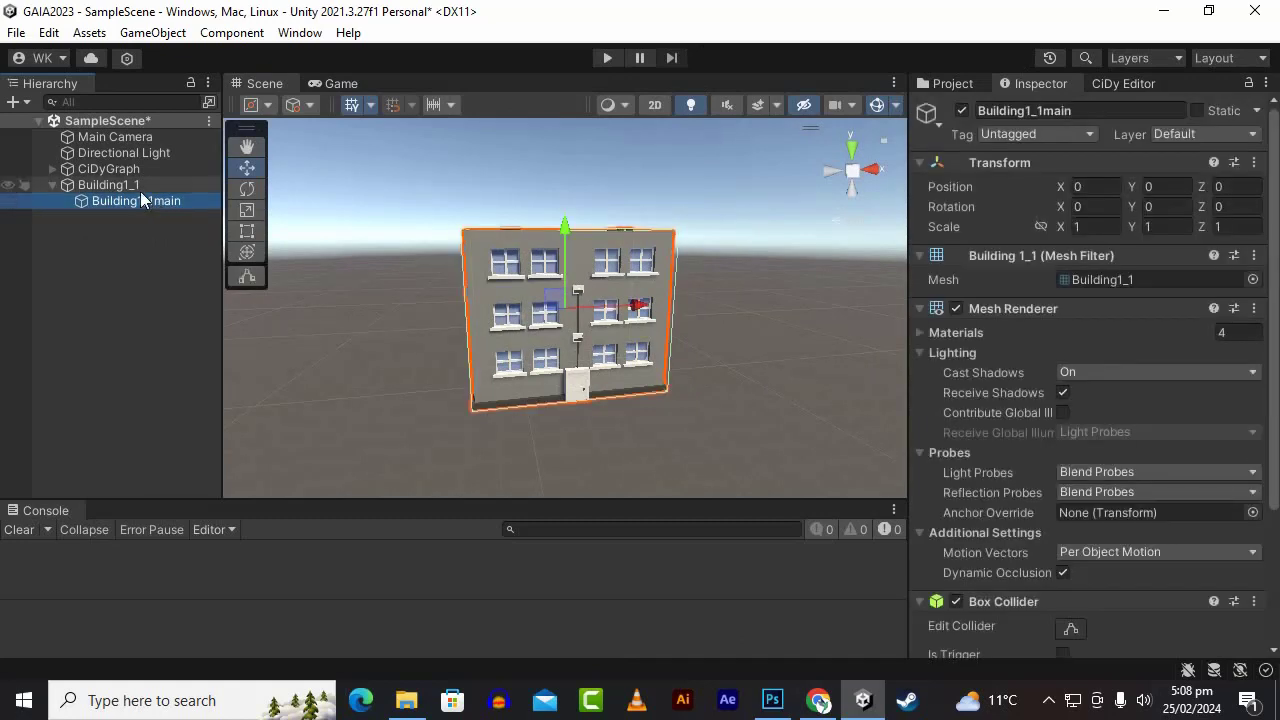
left_click(862, 174)
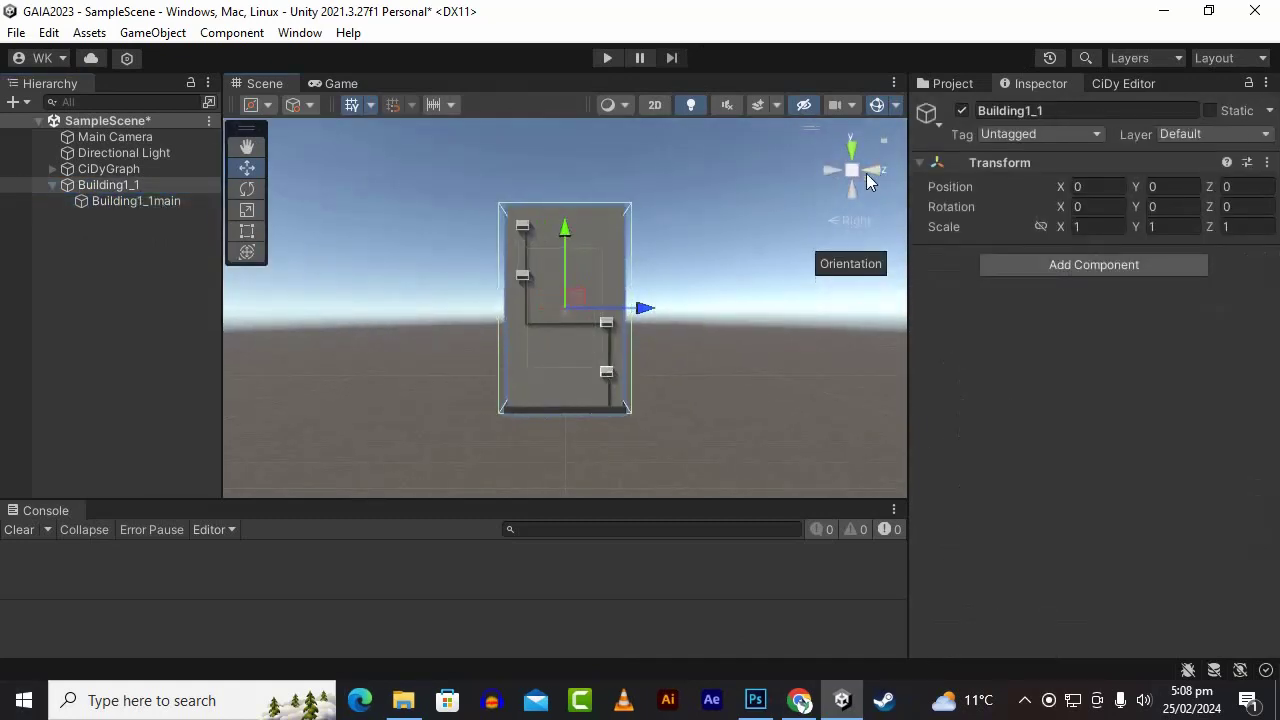
left_click(828, 172)
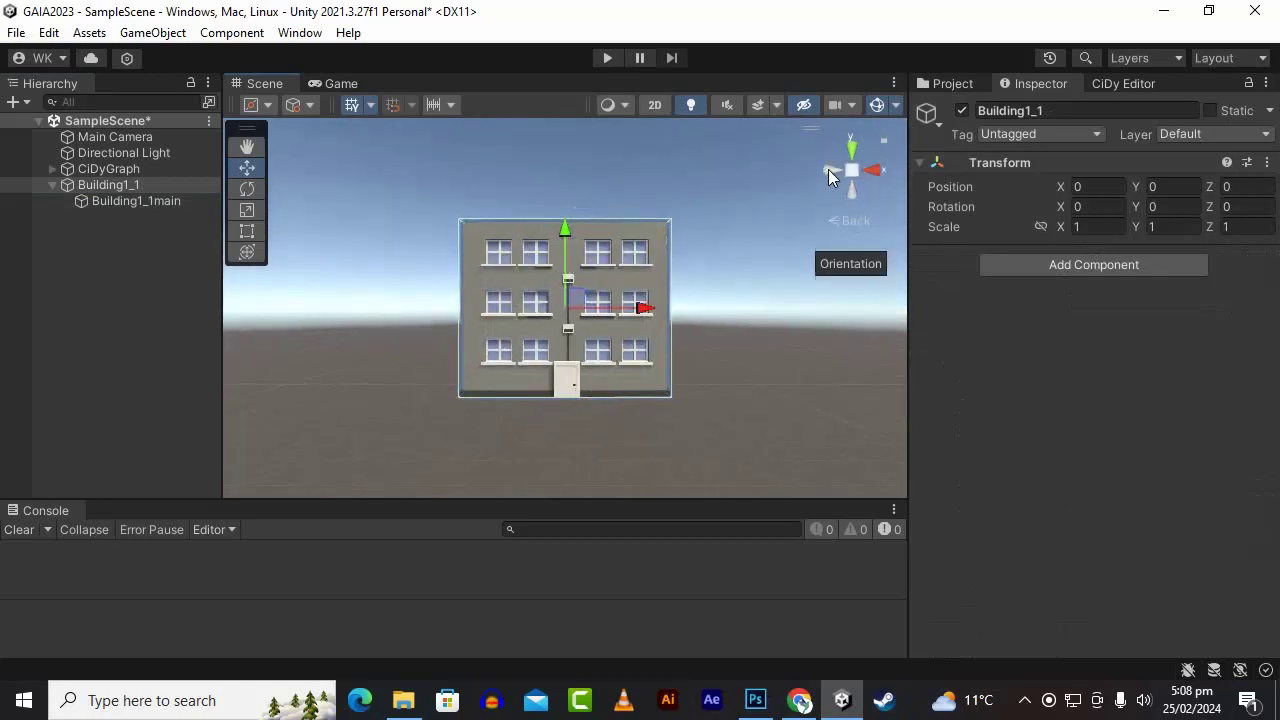
left_click(851, 190)
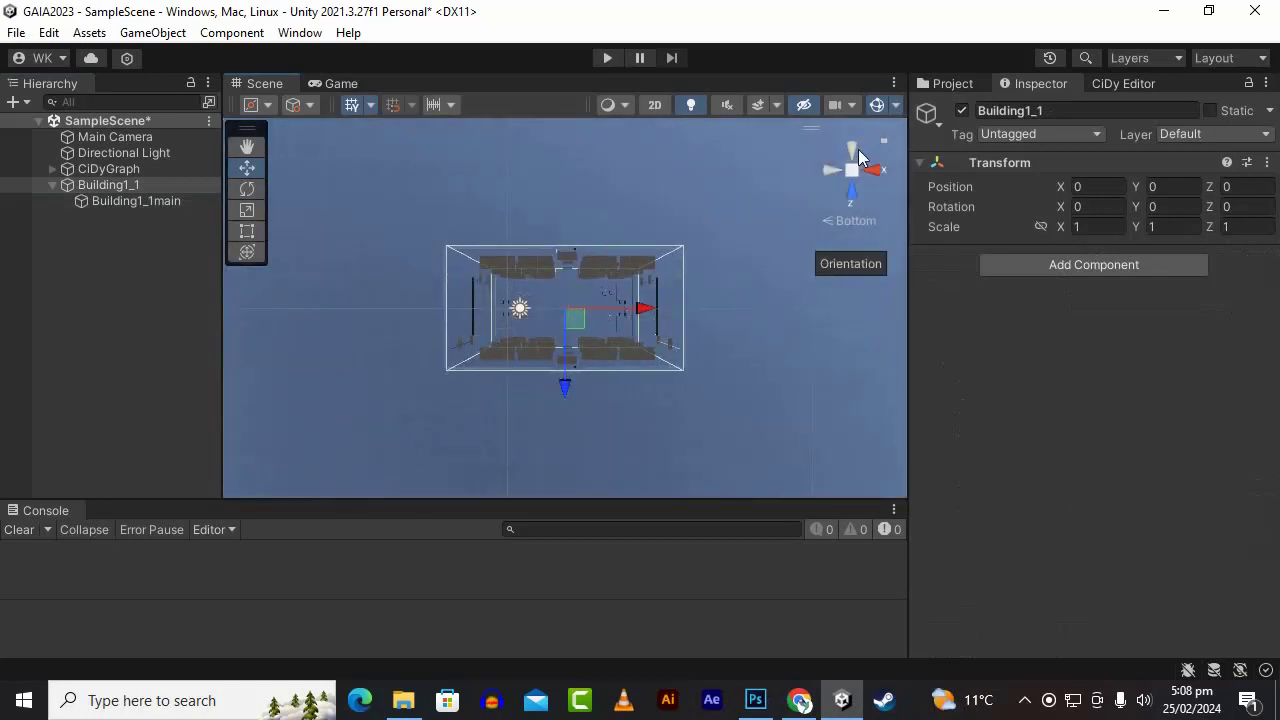
left_click(853, 150)
left_click(853, 150)
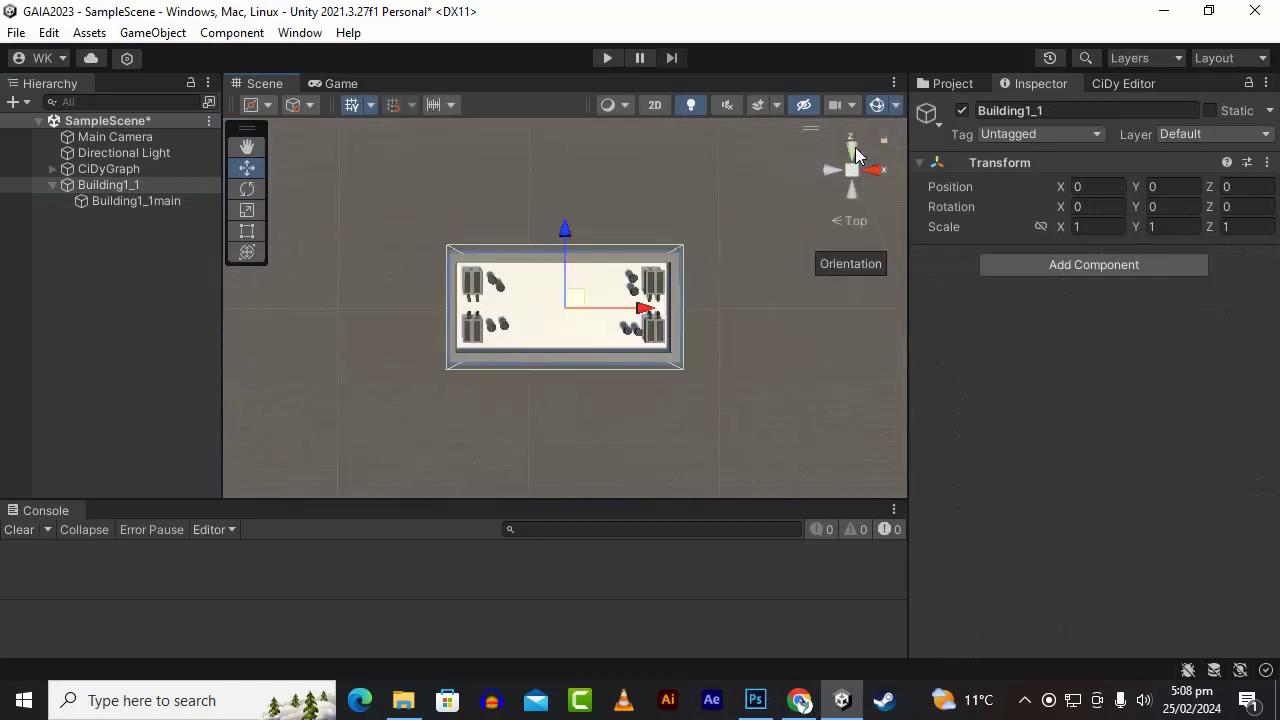
left_click(874, 172)
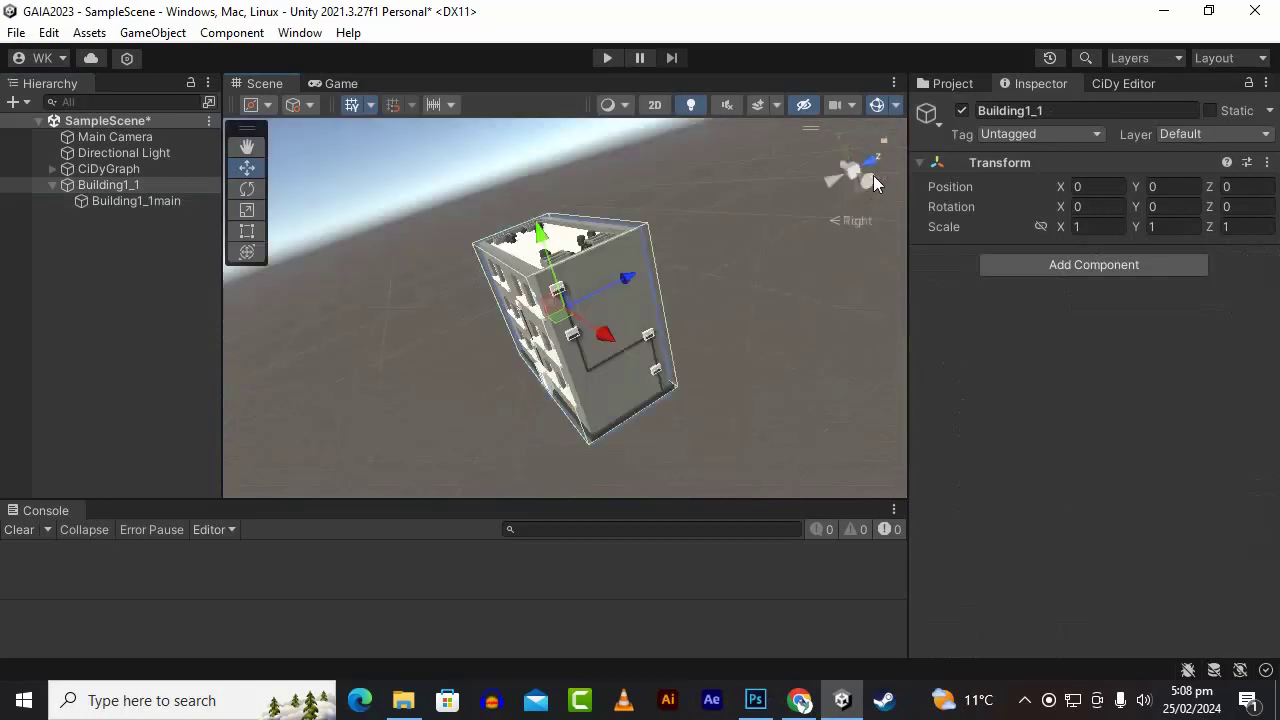
Step: Try raising the parent Building1_1 to about 3.28 on the Y axis, and undo the move
left_click(103, 268)
left_click(154, 188)
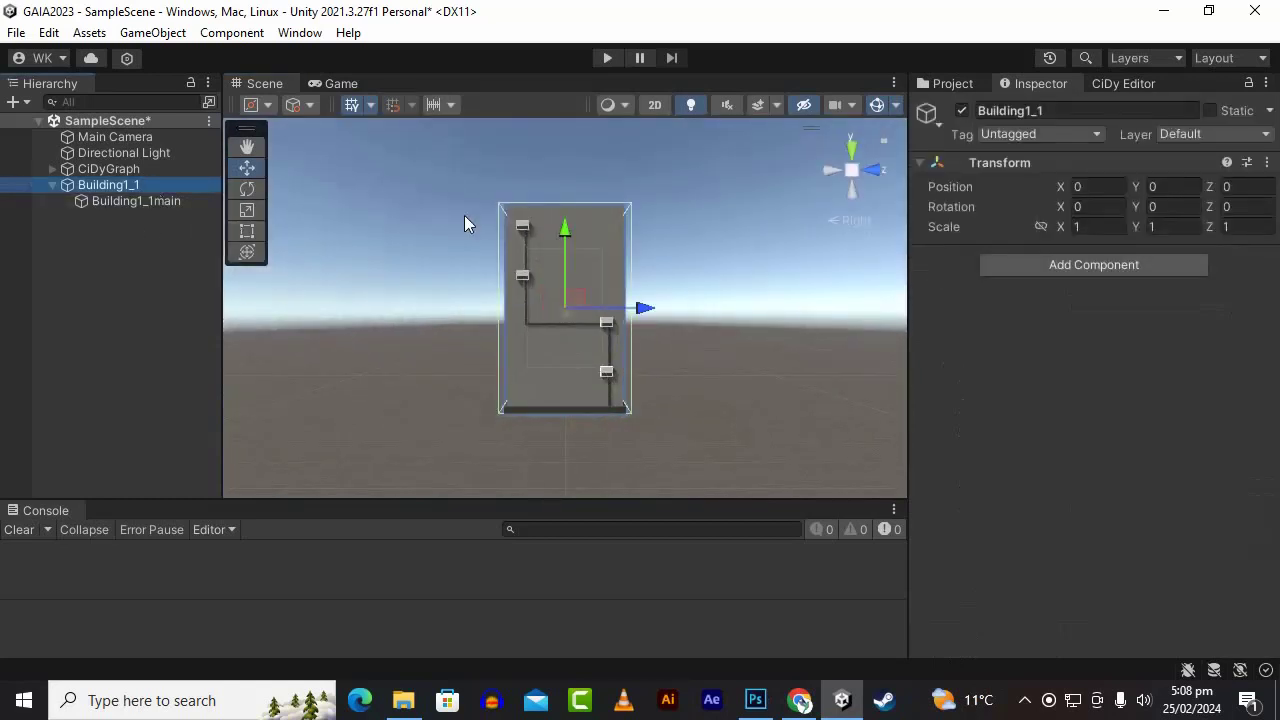
left_click(1165, 186)
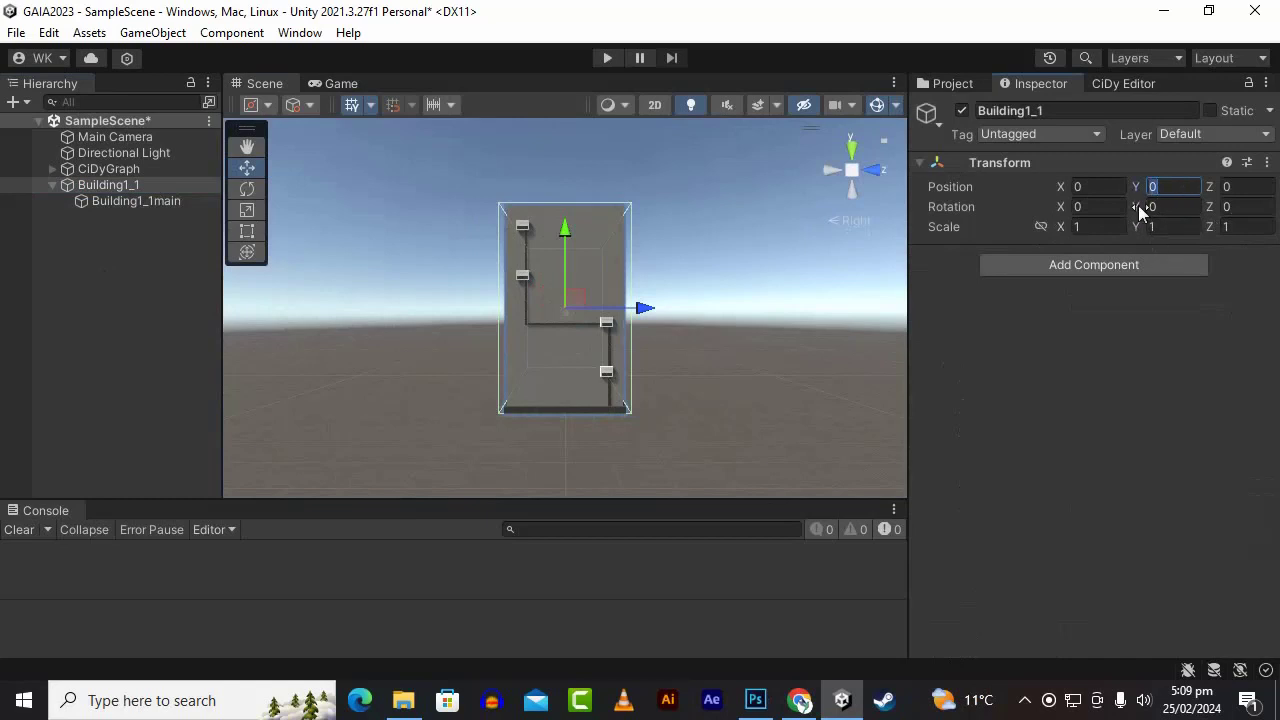
left_click_drag(566, 237, 562, 150)
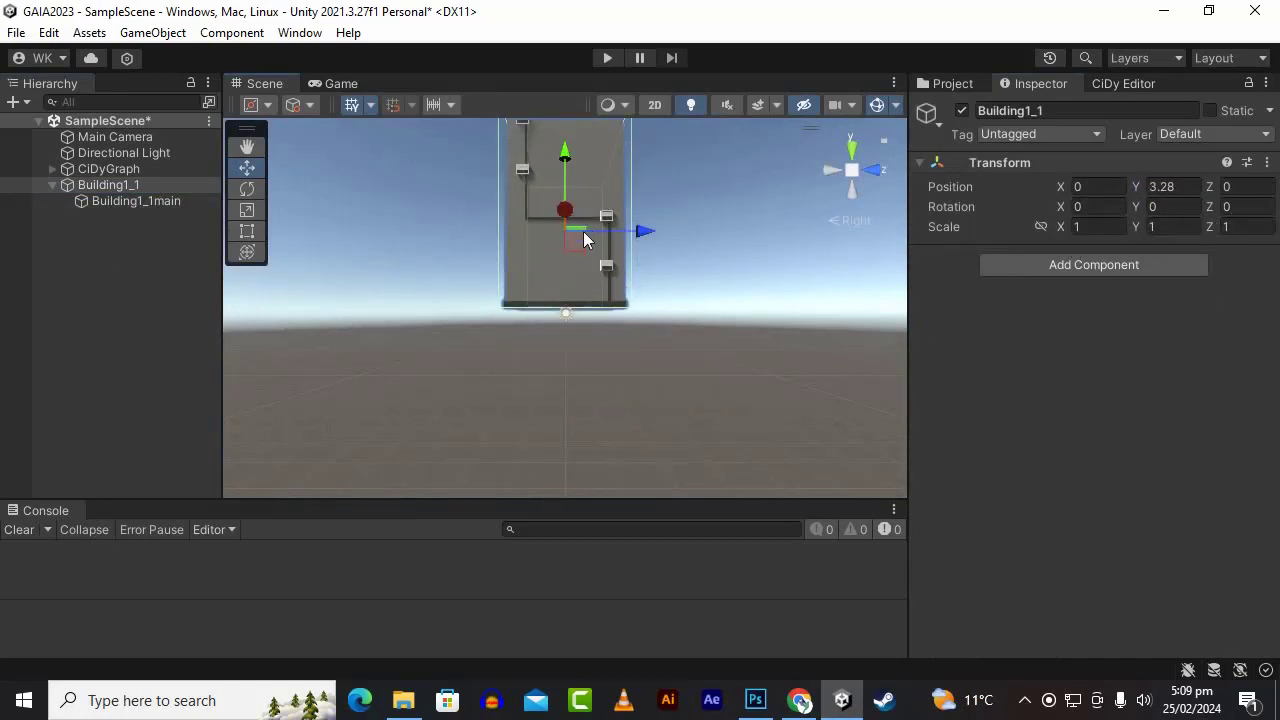
key("ctrl+z")
Step: Save Building1_1 as a prefab in the LowPoly CityBuildings theme folder, and delete its instance from the scene
left_click_drag(794, 378, 1030, 388, "alt")
left_click(955, 84)
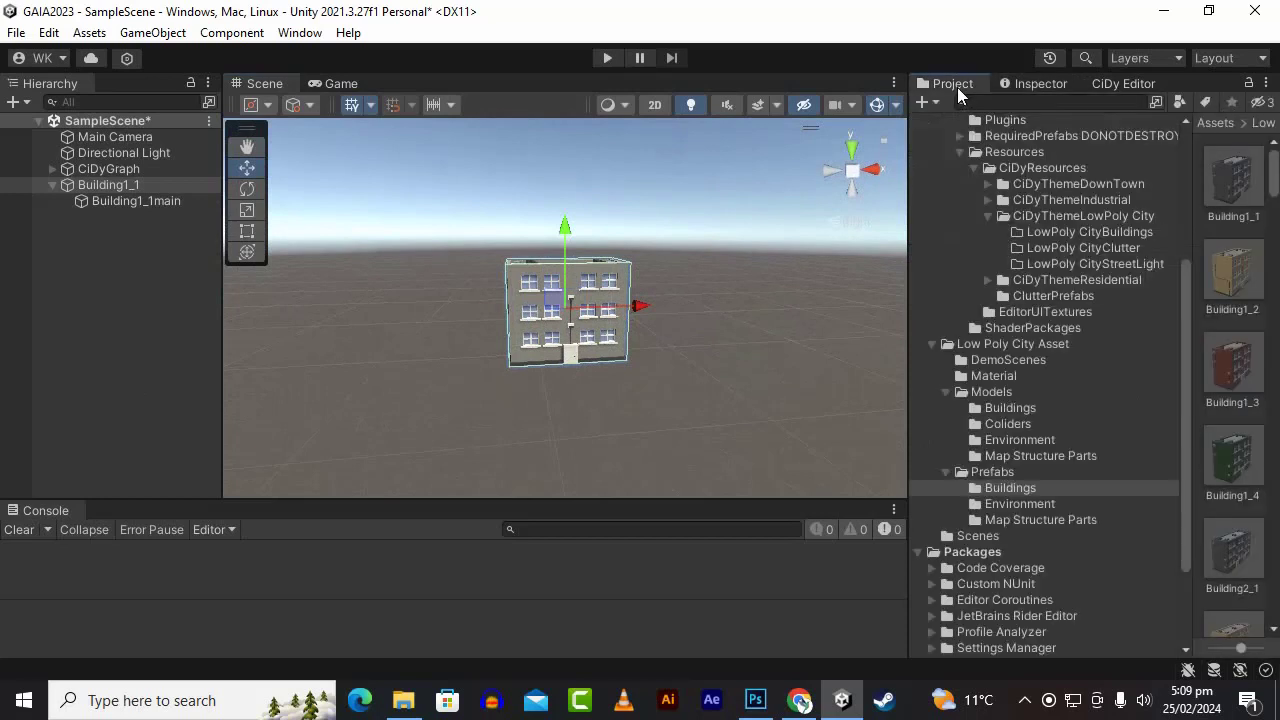
scroll(1057, 472, "up", 2)
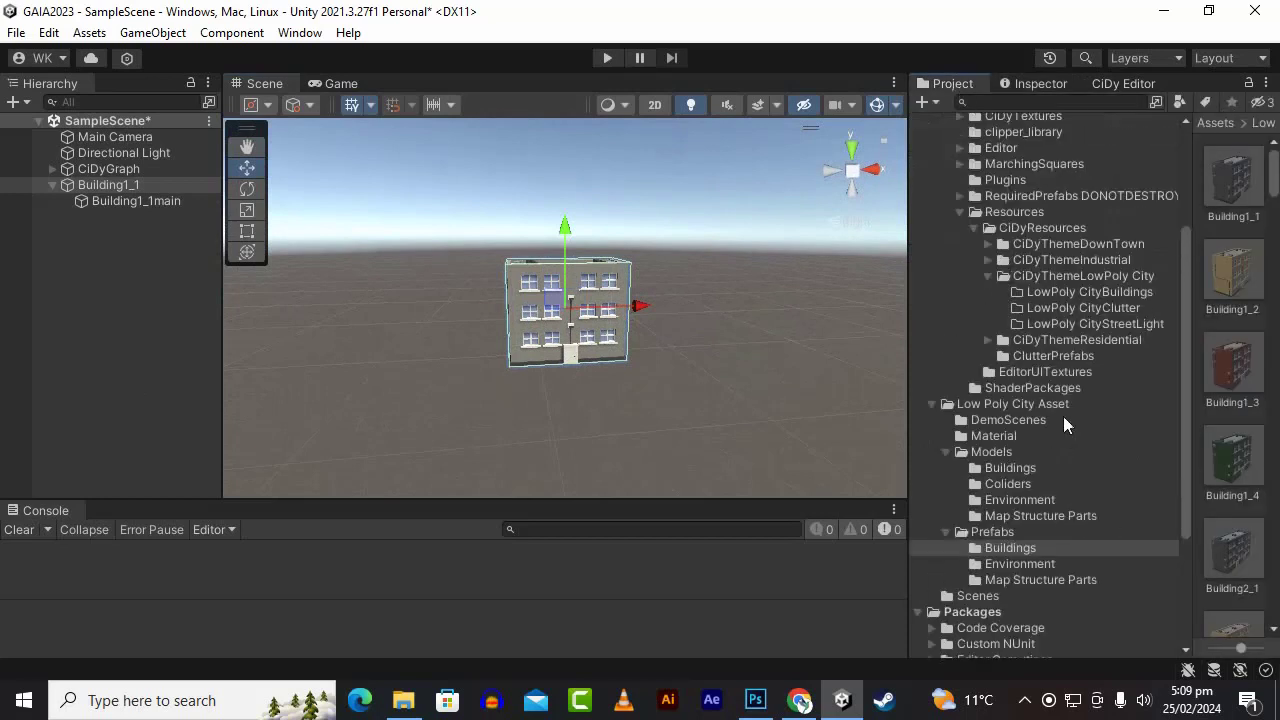
left_click(1121, 290)
left_click_drag(1191, 291, 1101, 300)
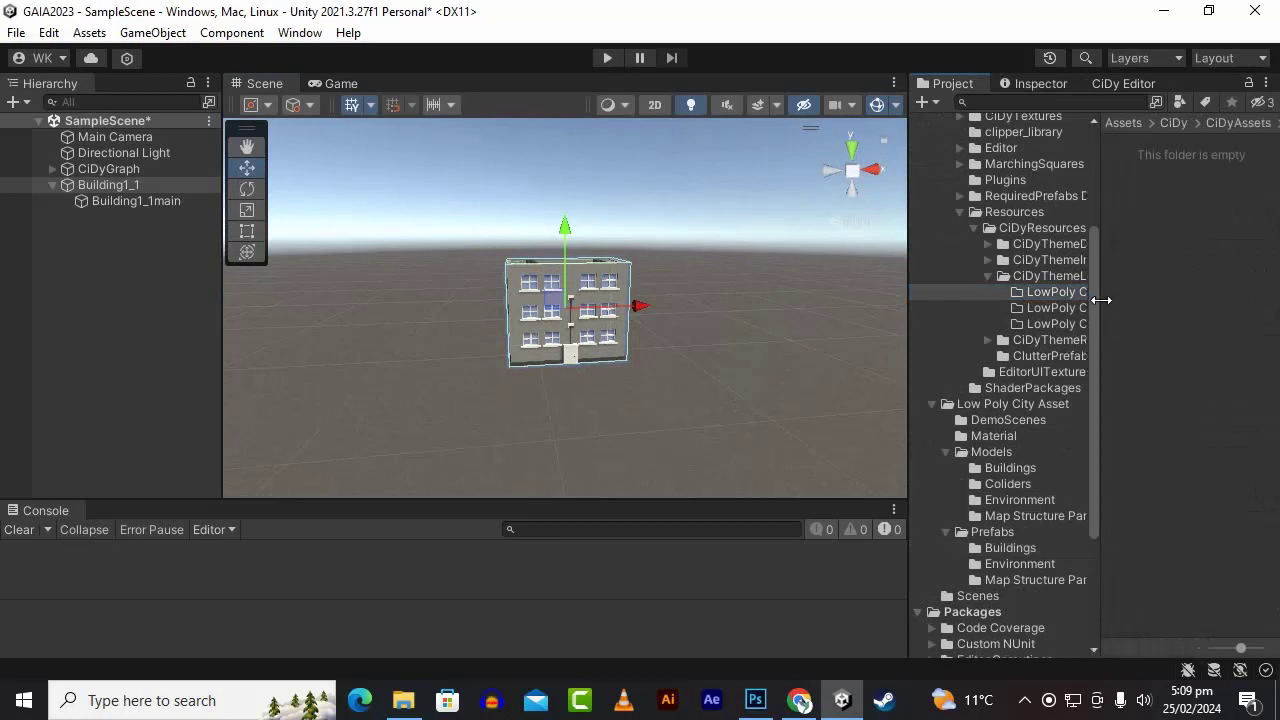
left_click_drag(137, 185, 1201, 205)
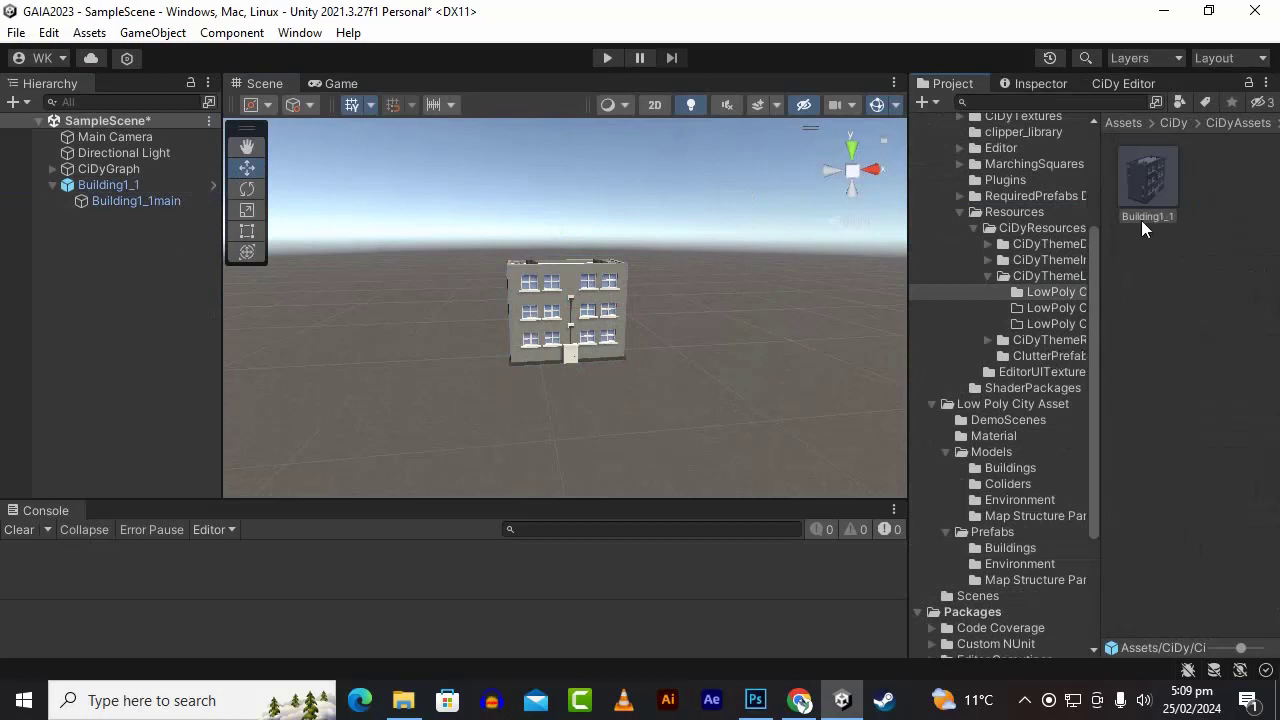
left_click(109, 188)
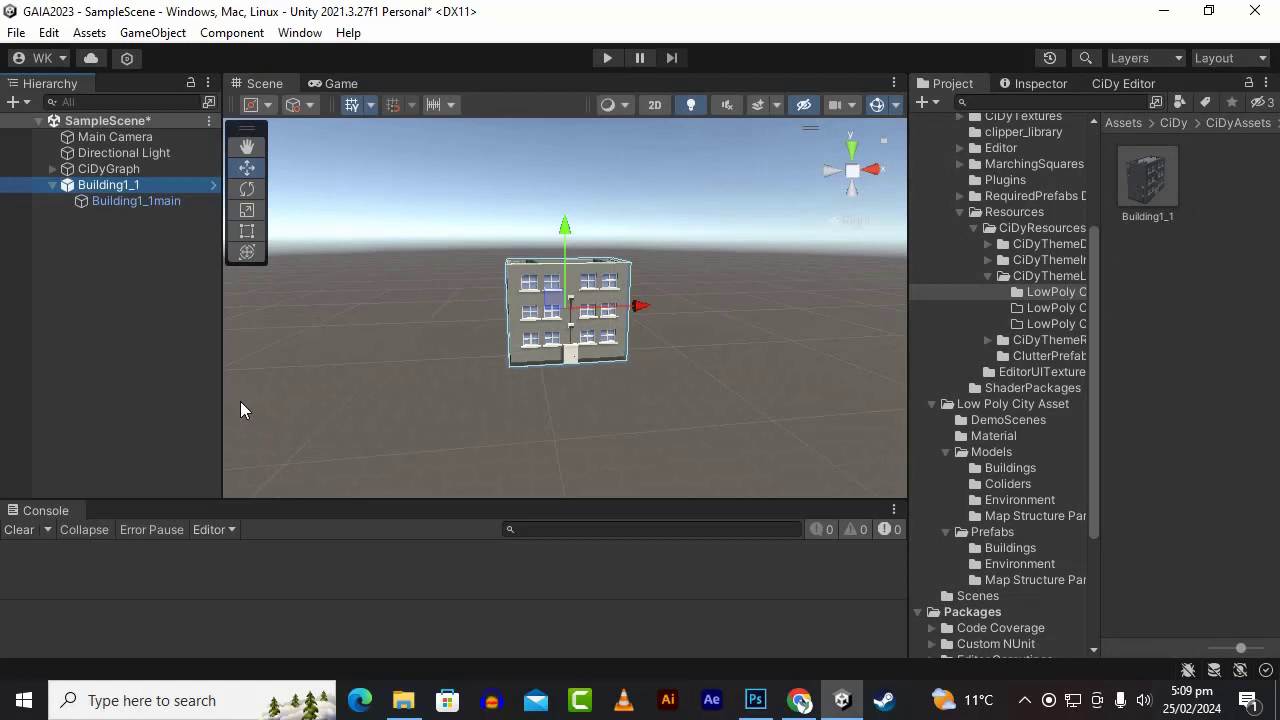
key("Delete")
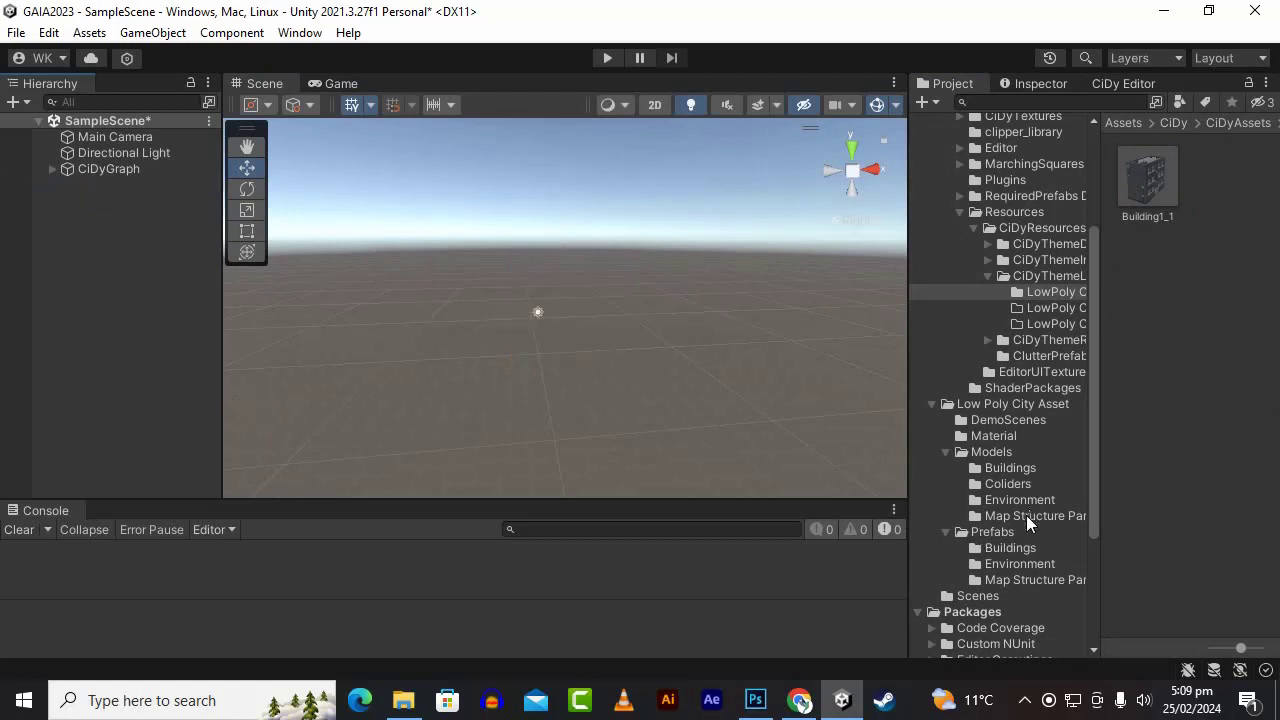
Step: Add the Building1_2 prefab from the Low Poly City Asset buildings to the scene, and create an empty object named Building1_2
left_click(1008, 548)
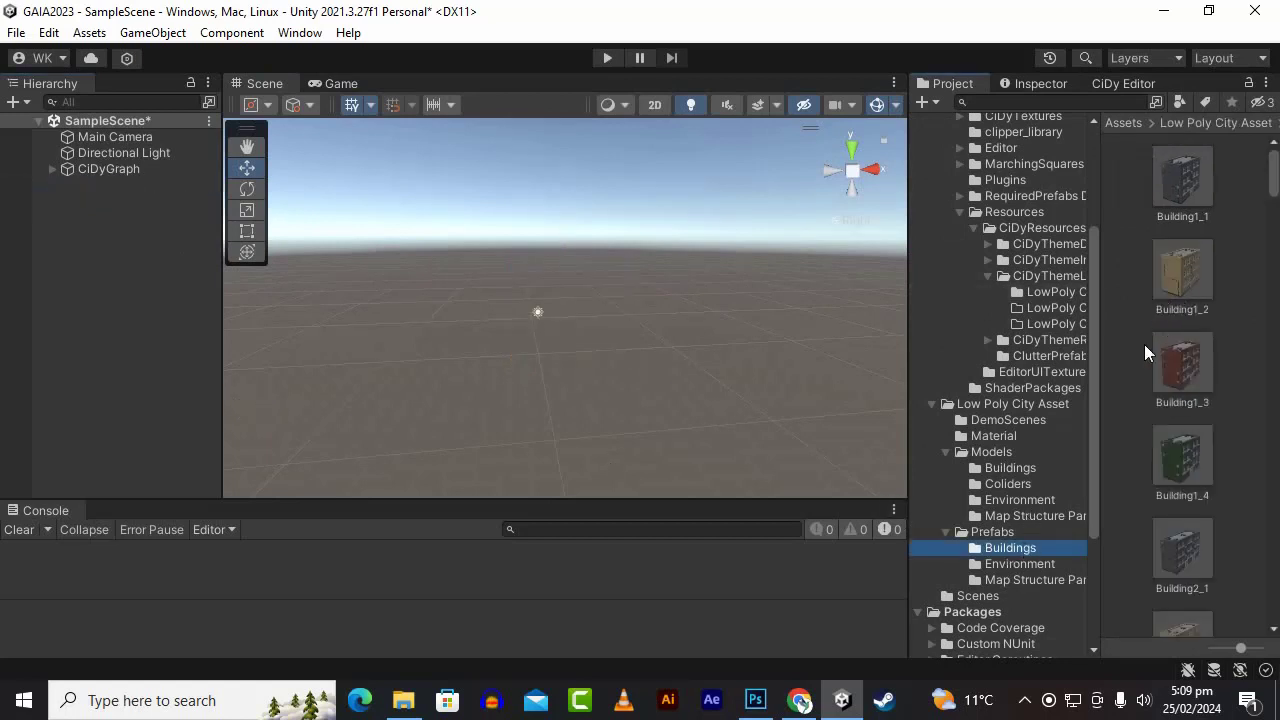
left_click_drag(1174, 303, 160, 316)
right_click(138, 214)
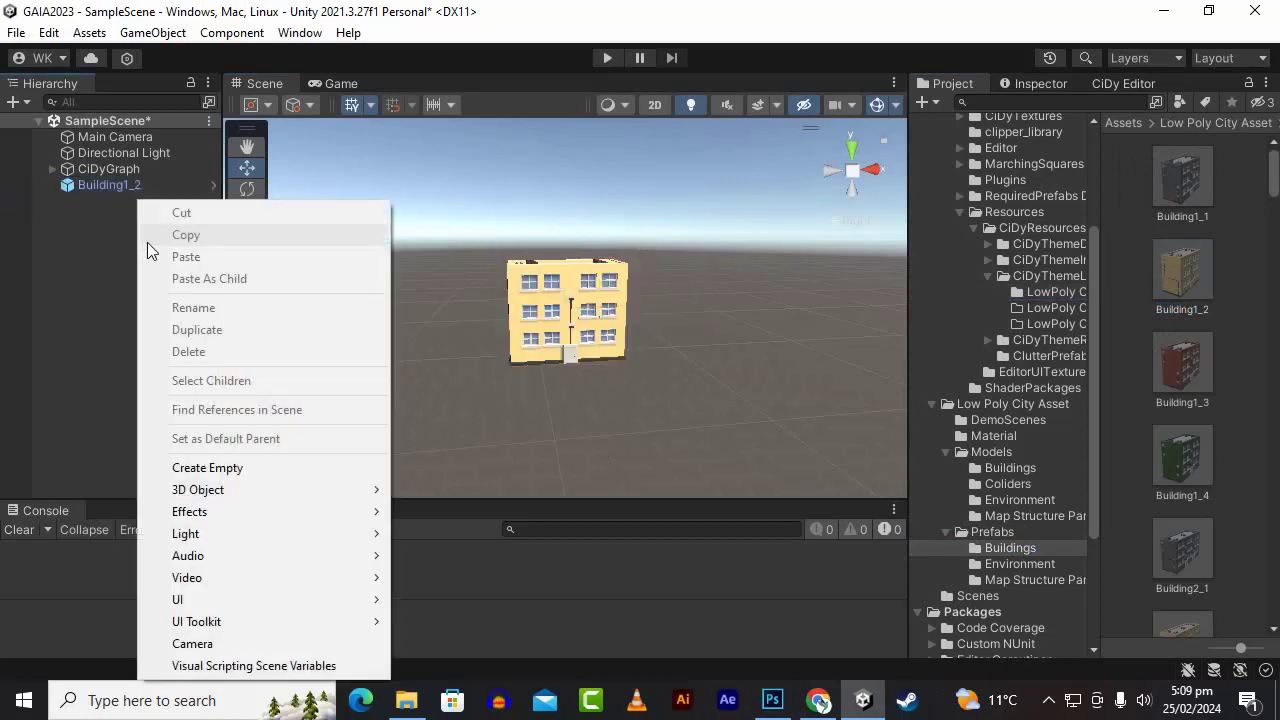
left_click(218, 465)
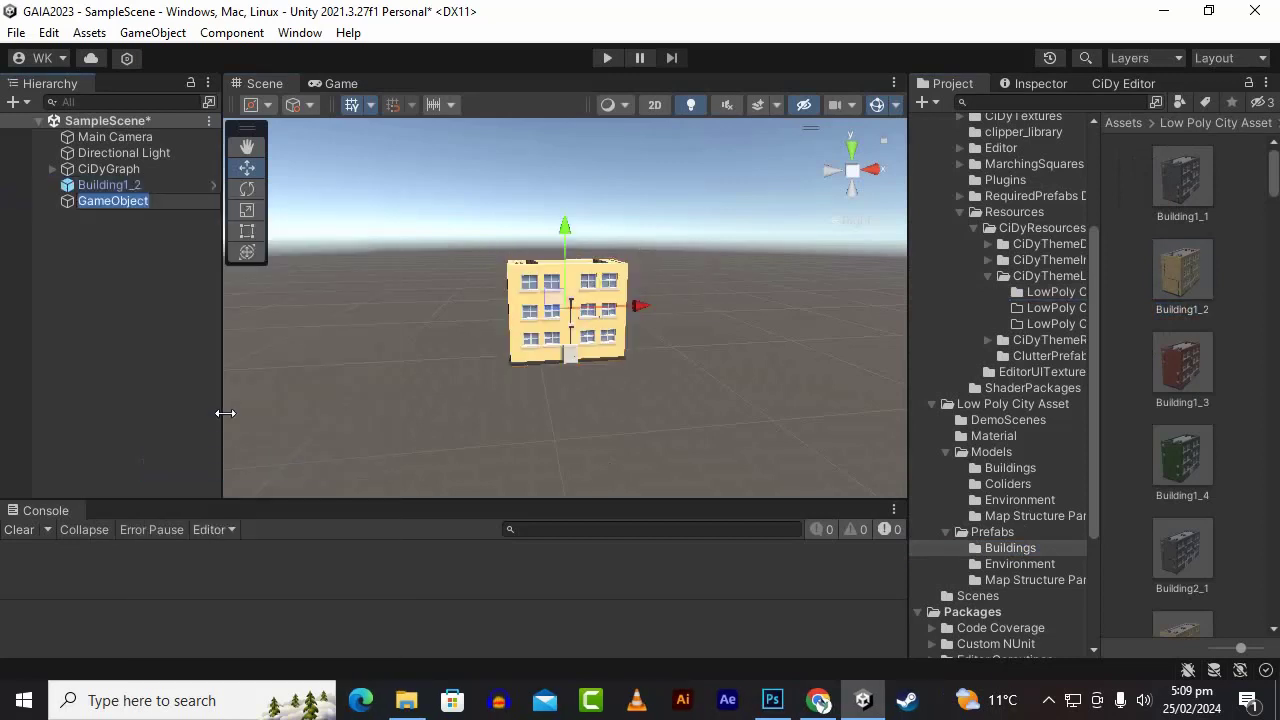
type("Bu")
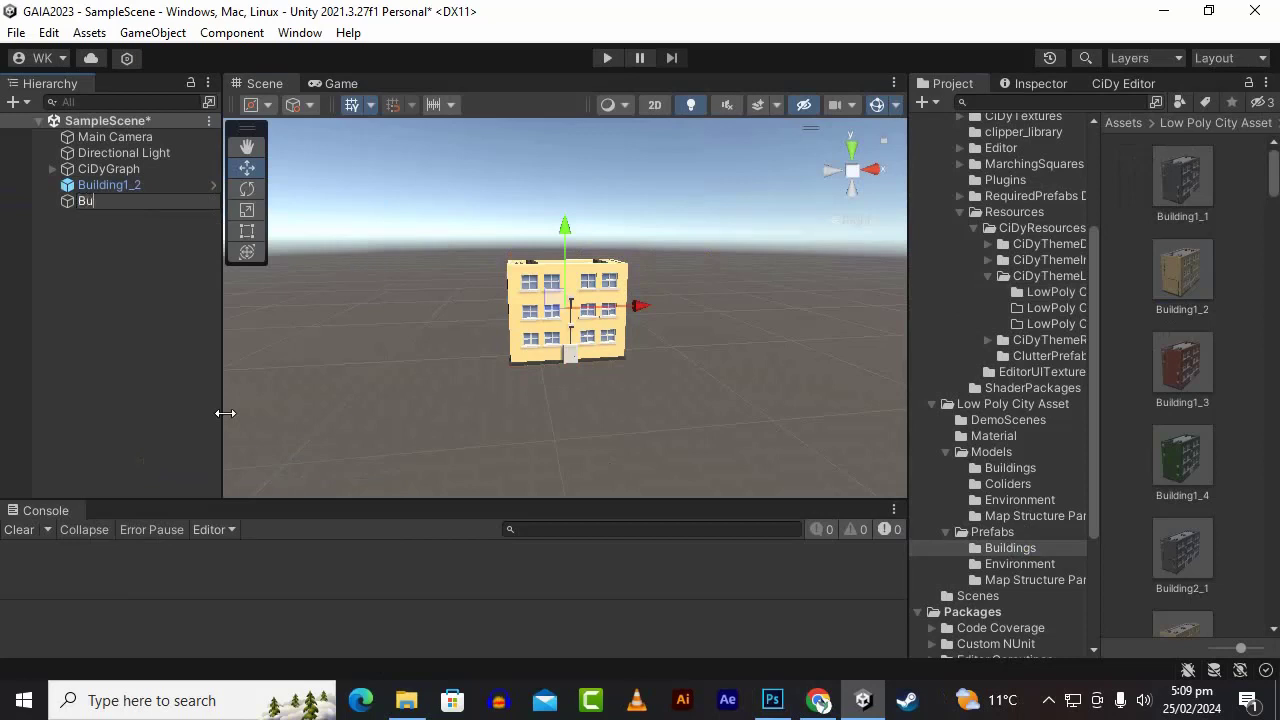
type("ilding1_2")
key("Return")
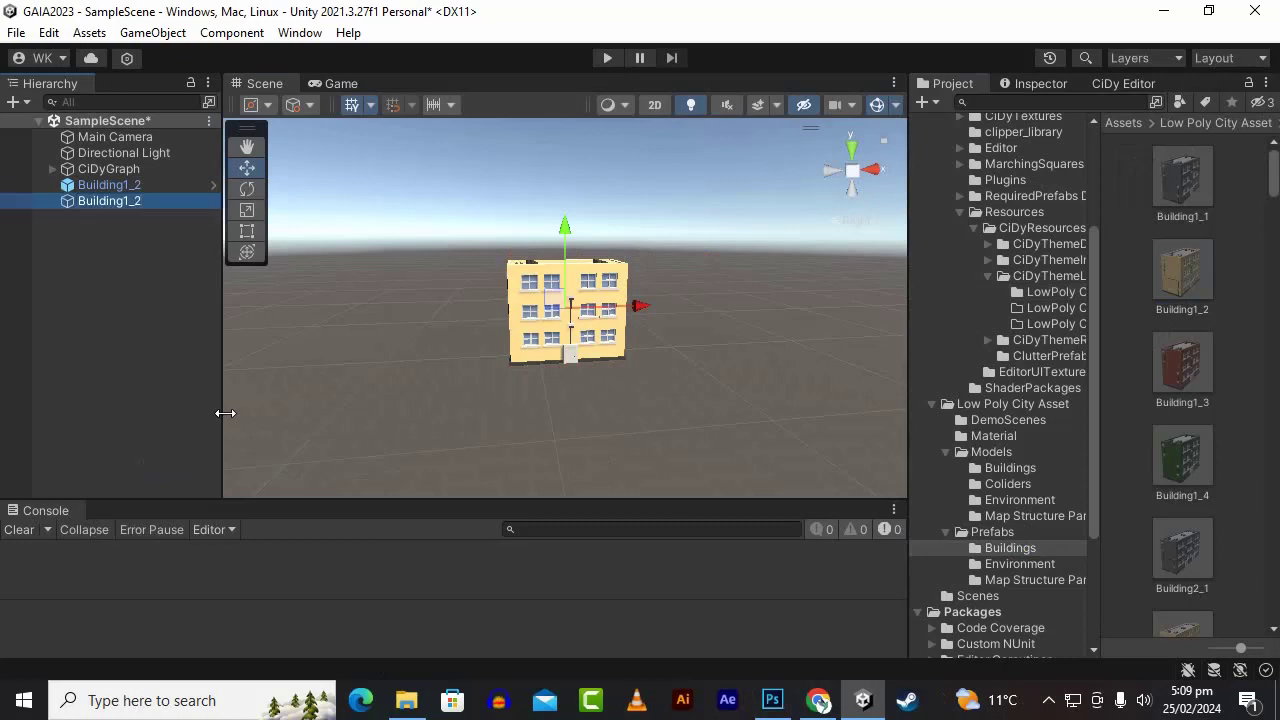
Step: Unpack the Building1_2 prefab instance in the scene
right_click(126, 190)
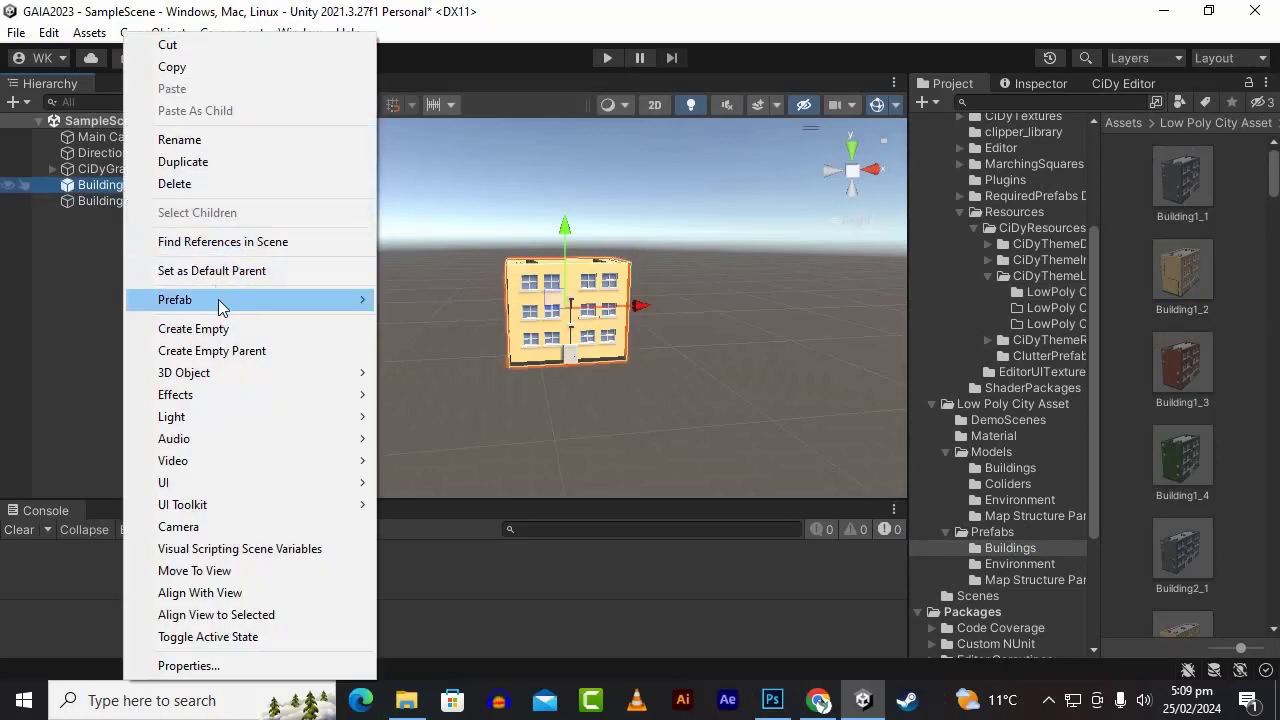
mouse_move(222, 300)
left_click(436, 410)
Step: Set the empty Building1_2 object's position to 0, 0, 0
left_click(89, 200)
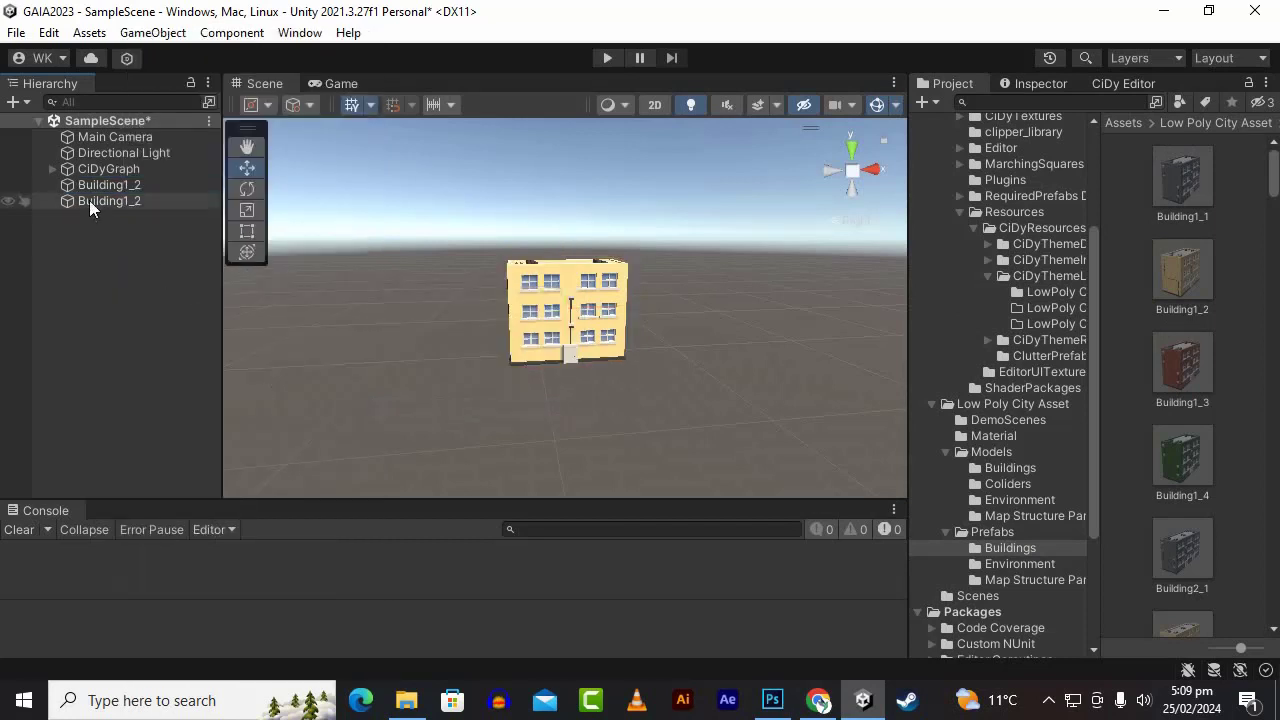
left_click(1046, 101)
left_click(1036, 83)
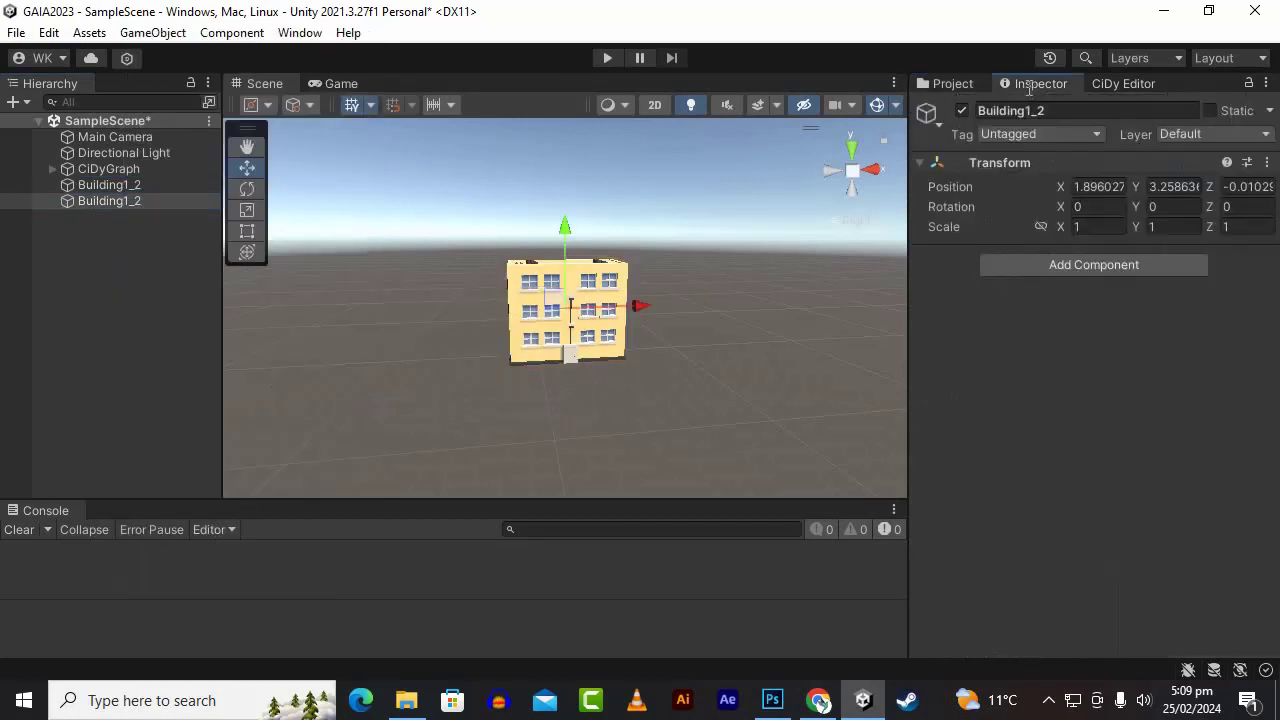
left_click(1121, 186)
type("0")
key("Tab")
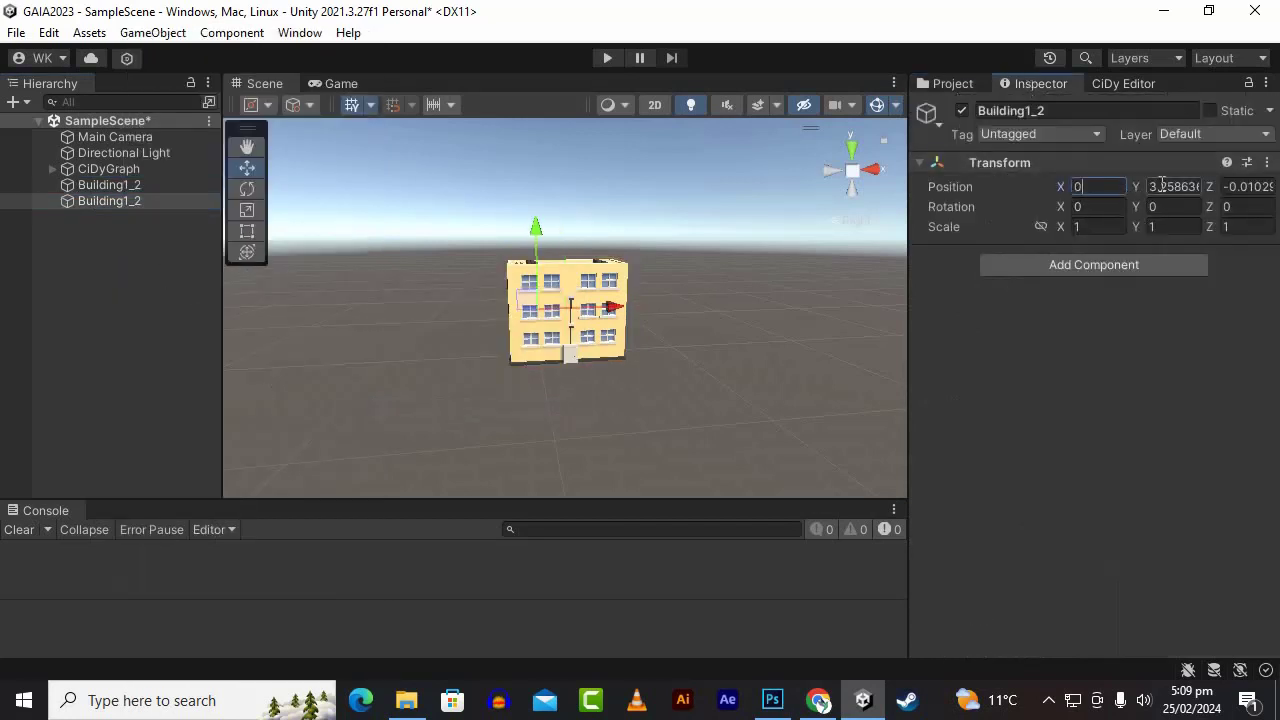
type("0")
key("Tab")
type("0")
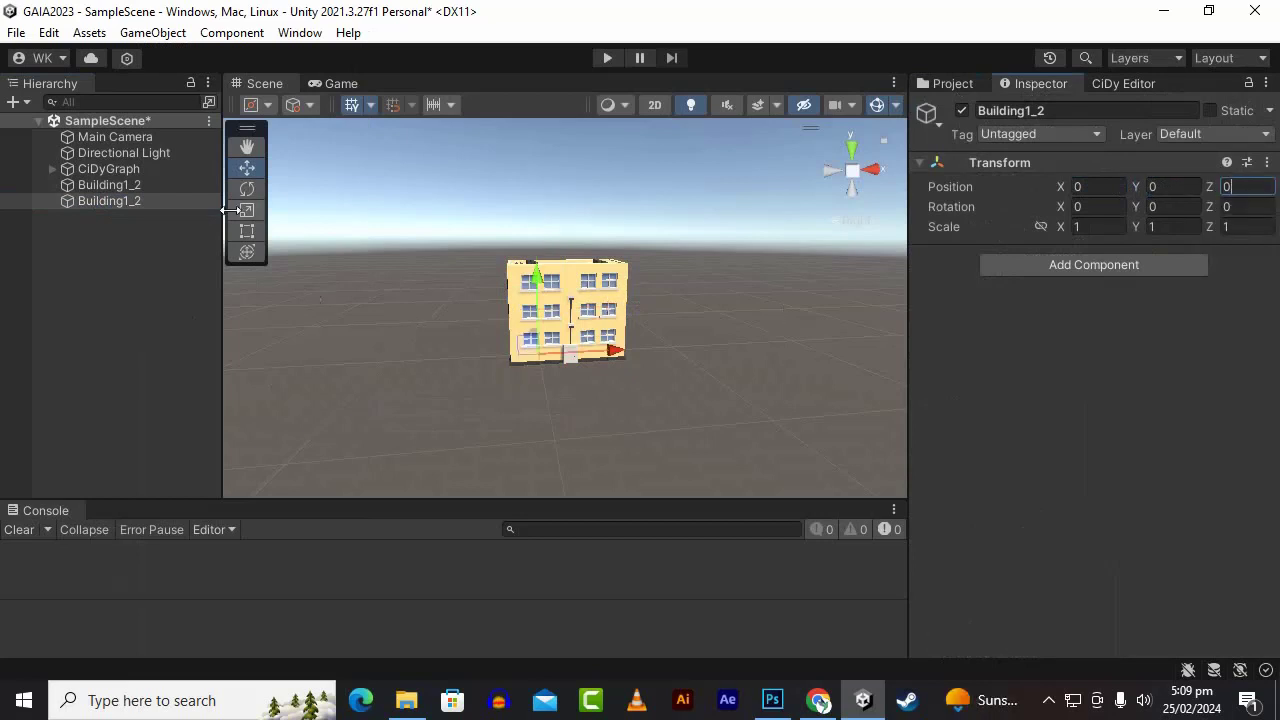
Step: Rename the unpacked building model to Building1_2main
left_click(118, 188)
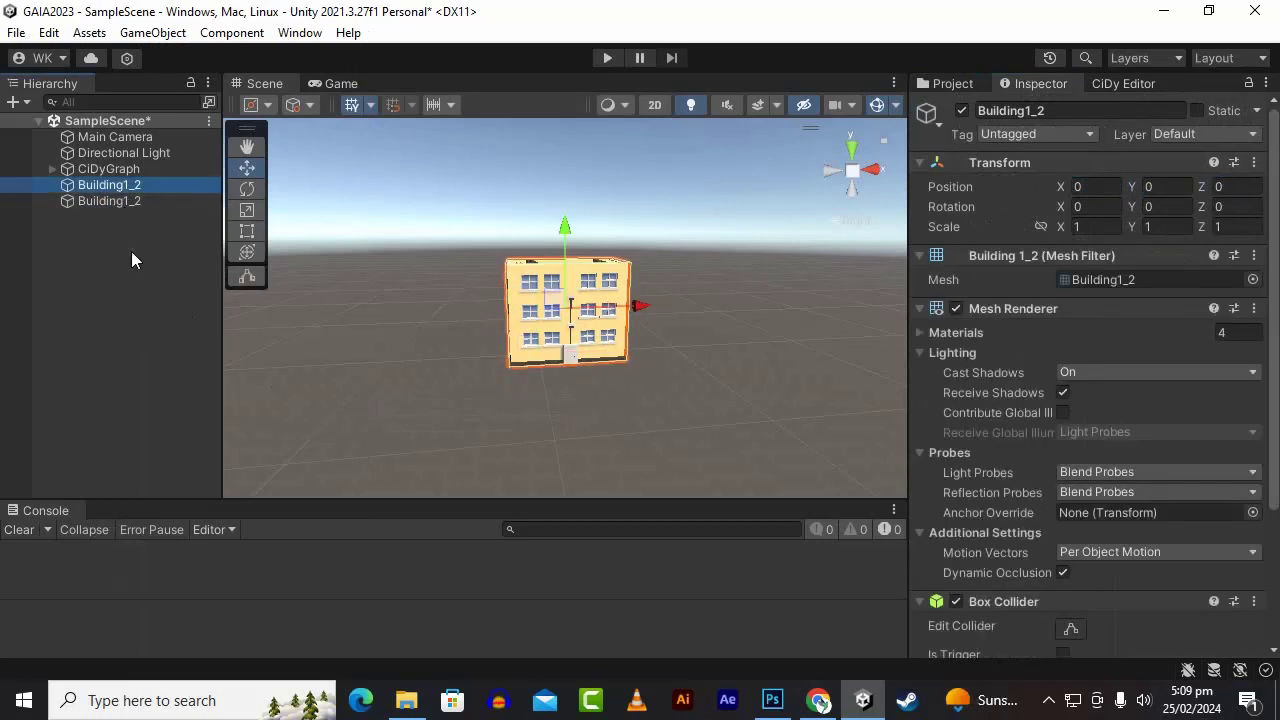
right_click(140, 188)
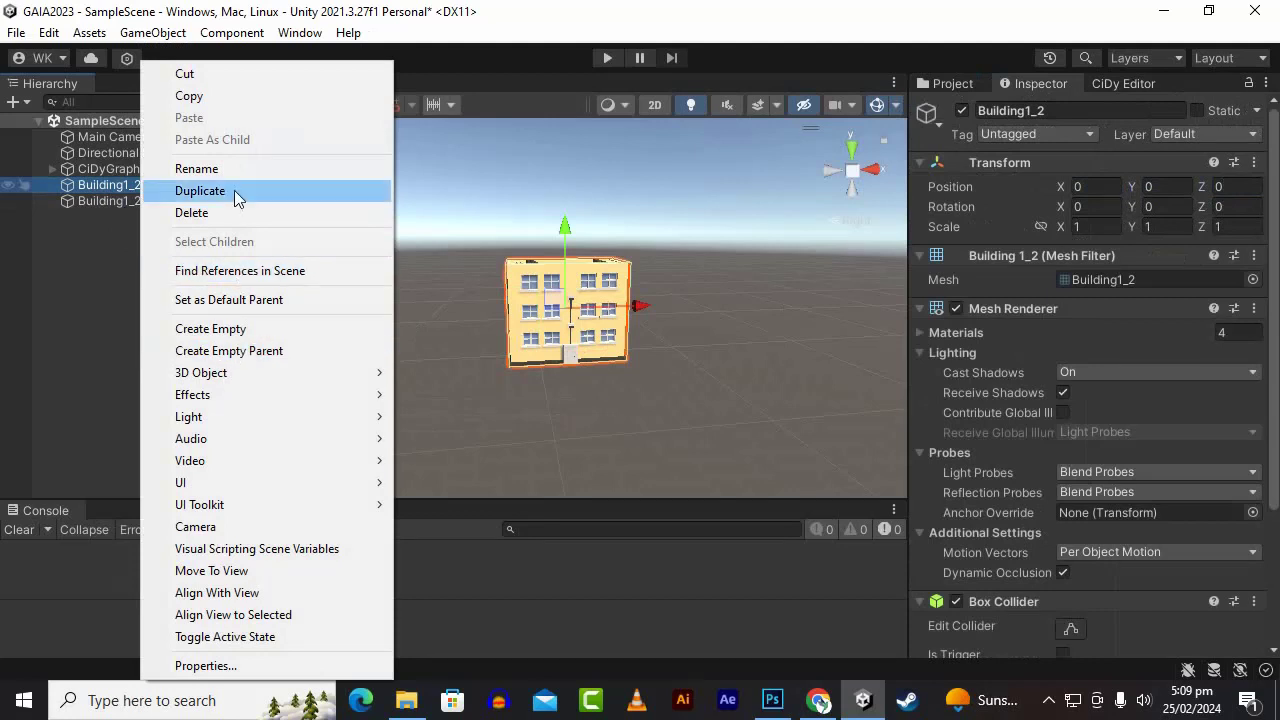
left_click(229, 168)
left_click(172, 186)
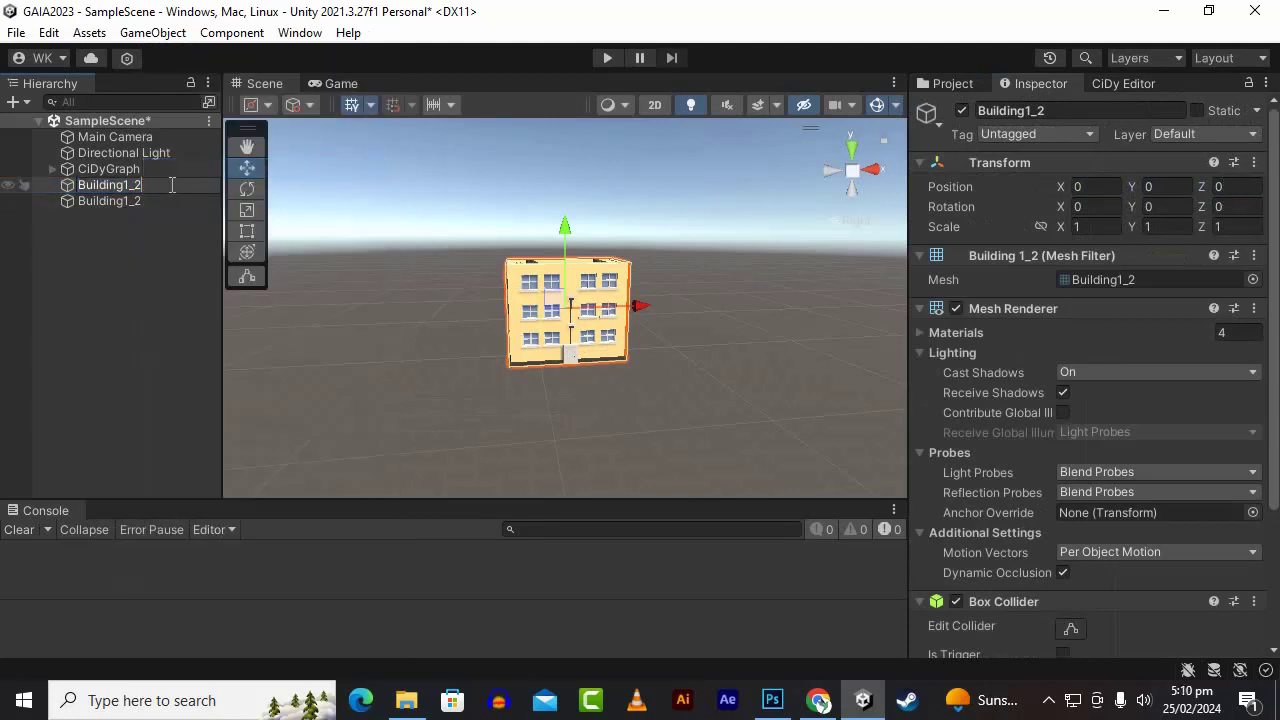
type("main")
key("Return")
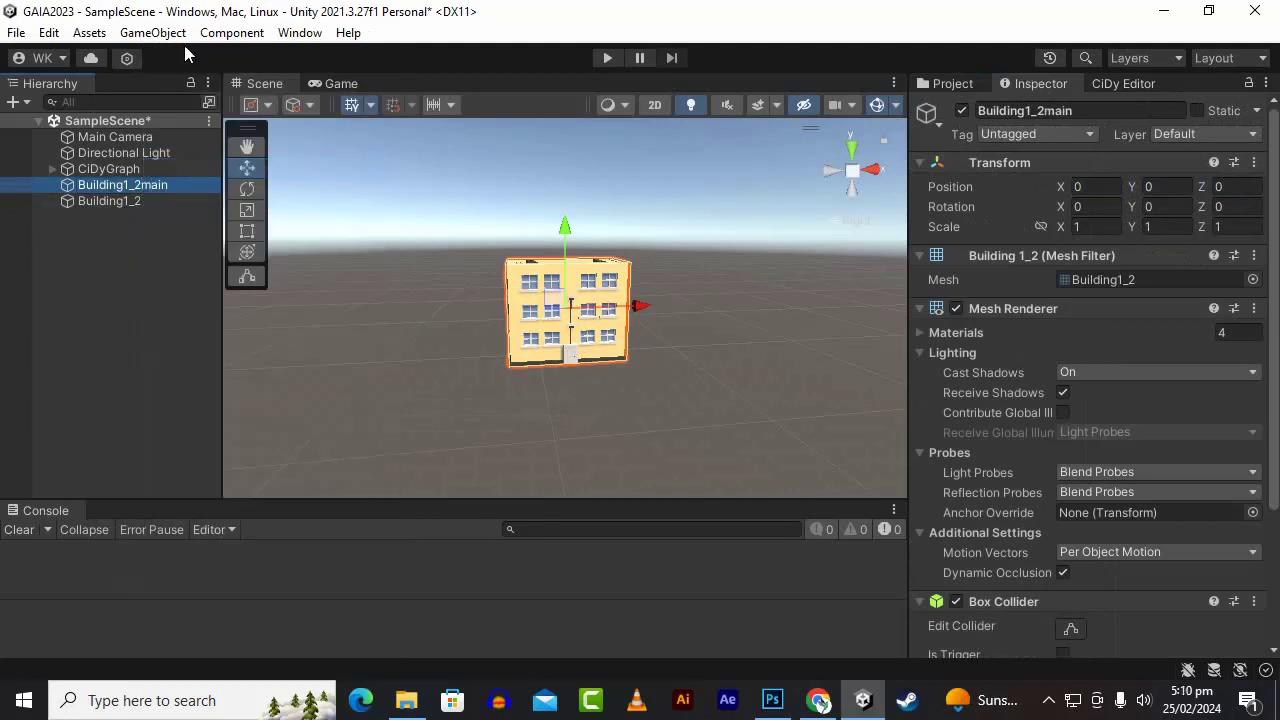
Step: Make Building1_2main a child of the empty Building1_2 object, and check the transforms of parent and child
left_click_drag(140, 185, 143, 201)
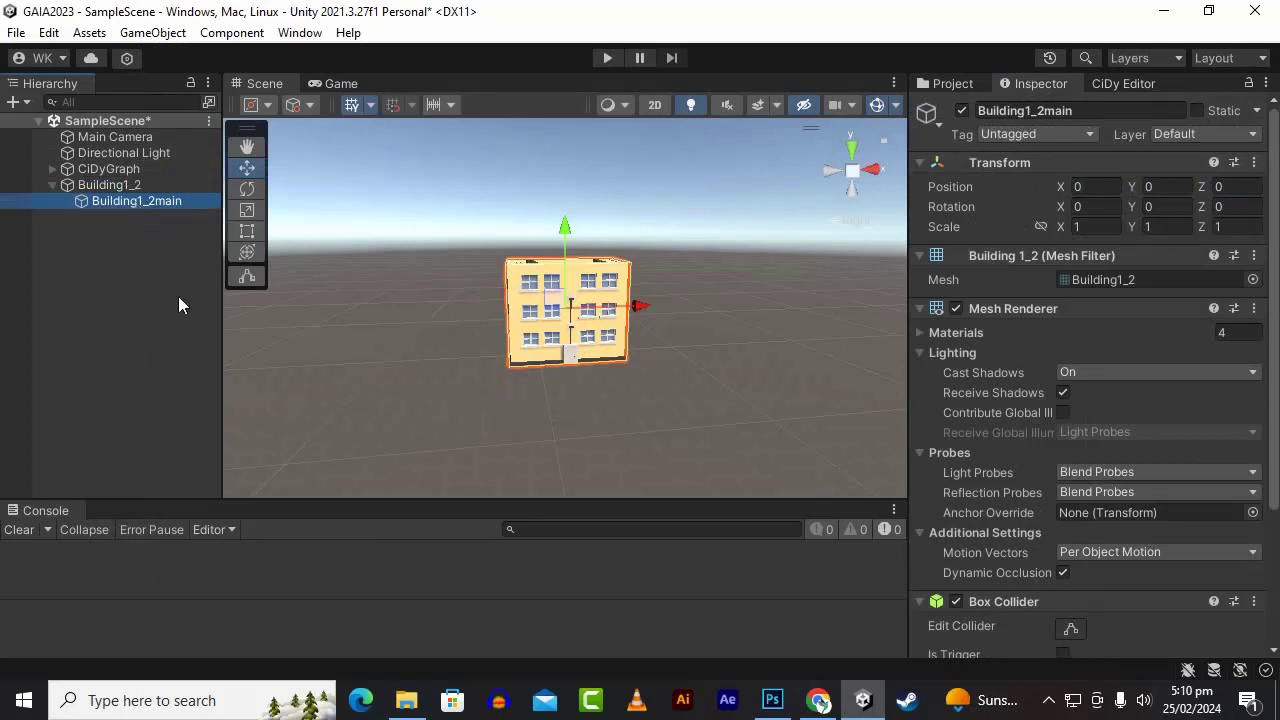
left_click(153, 250)
left_click(150, 186)
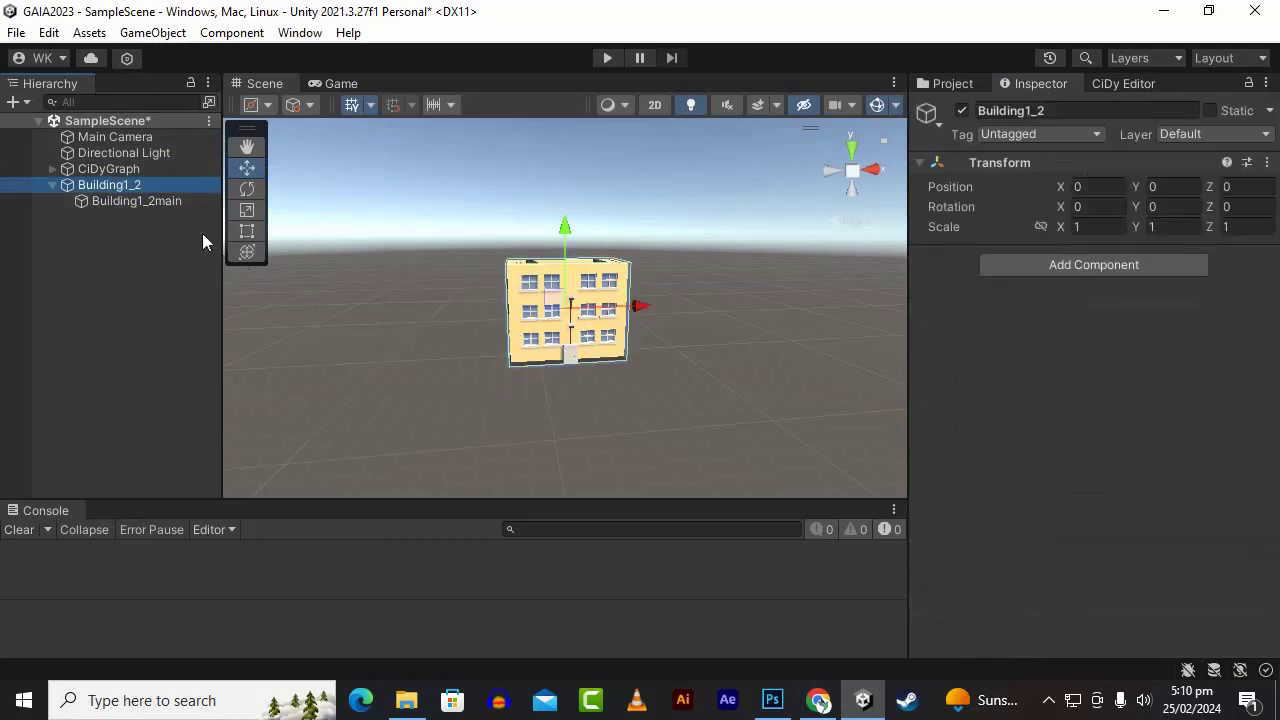
left_click(146, 201)
left_click(113, 213)
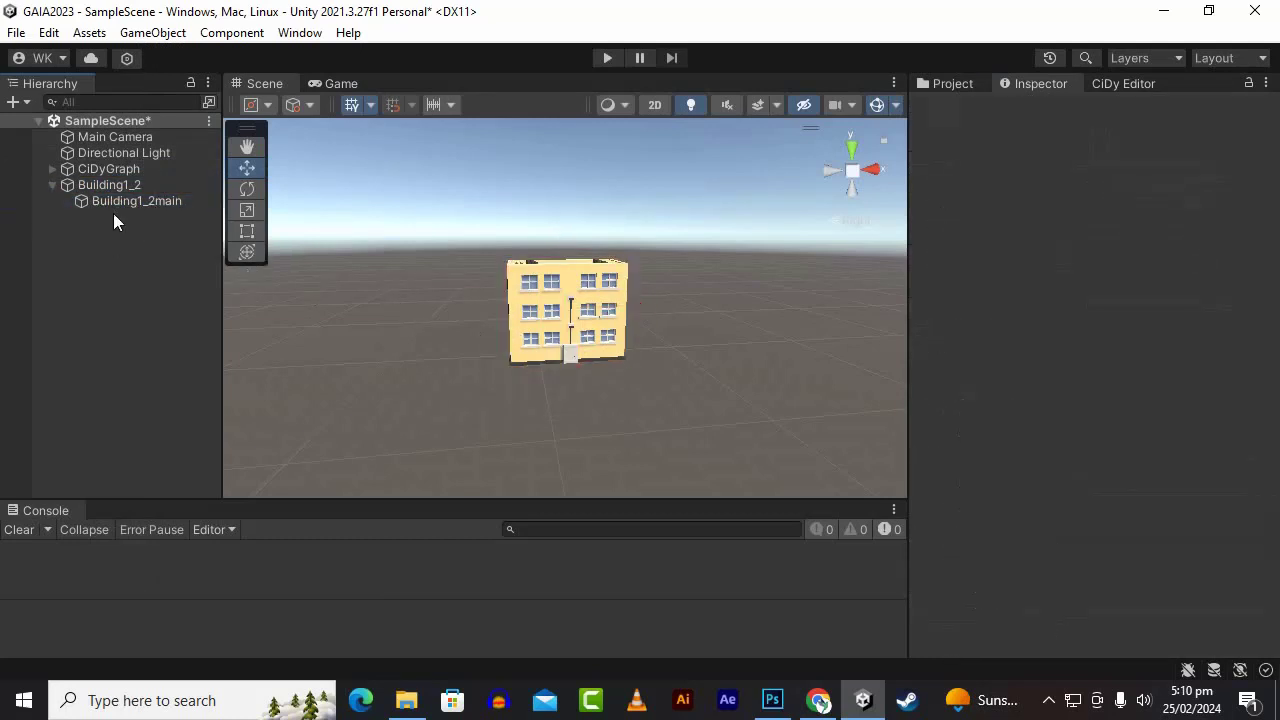
Step: Save the parent Building1_2 as a prefab in the LowPoly CityBuildings theme folder, and delete its instance from the scene
left_click(115, 186)
left_click(960, 86)
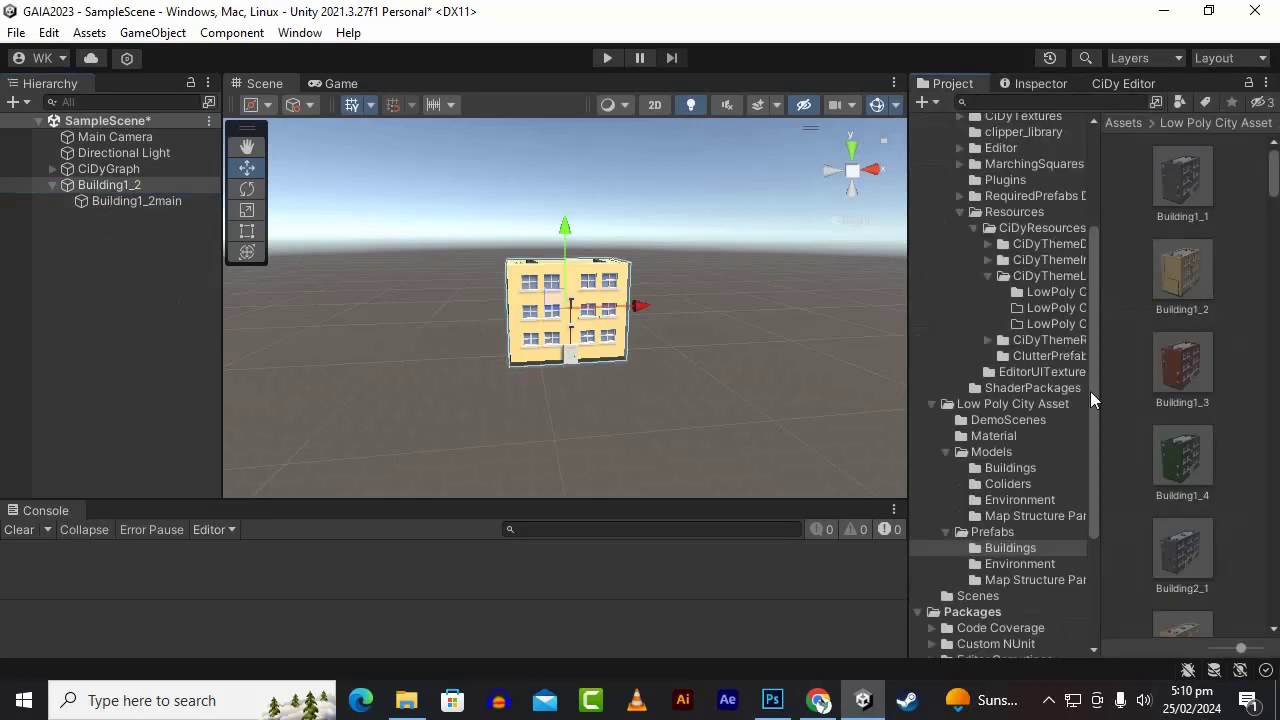
left_click(1070, 311)
left_click(1070, 293)
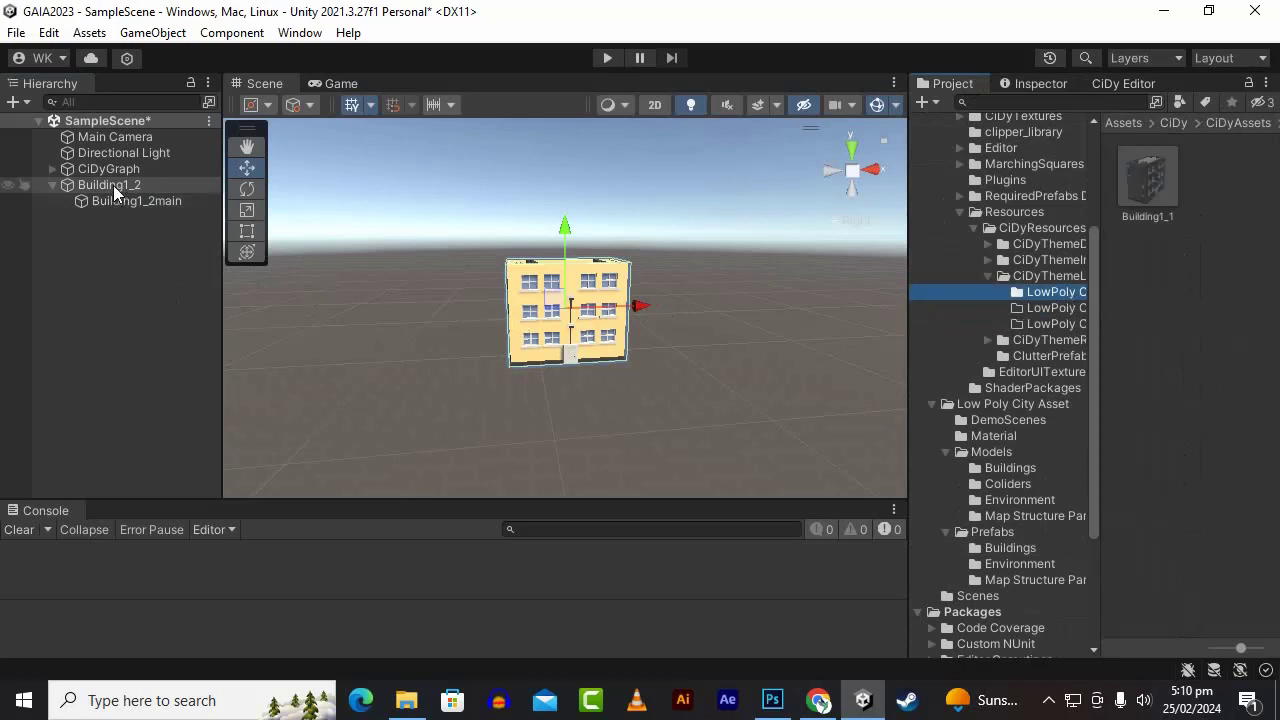
left_click_drag(113, 185, 1131, 424)
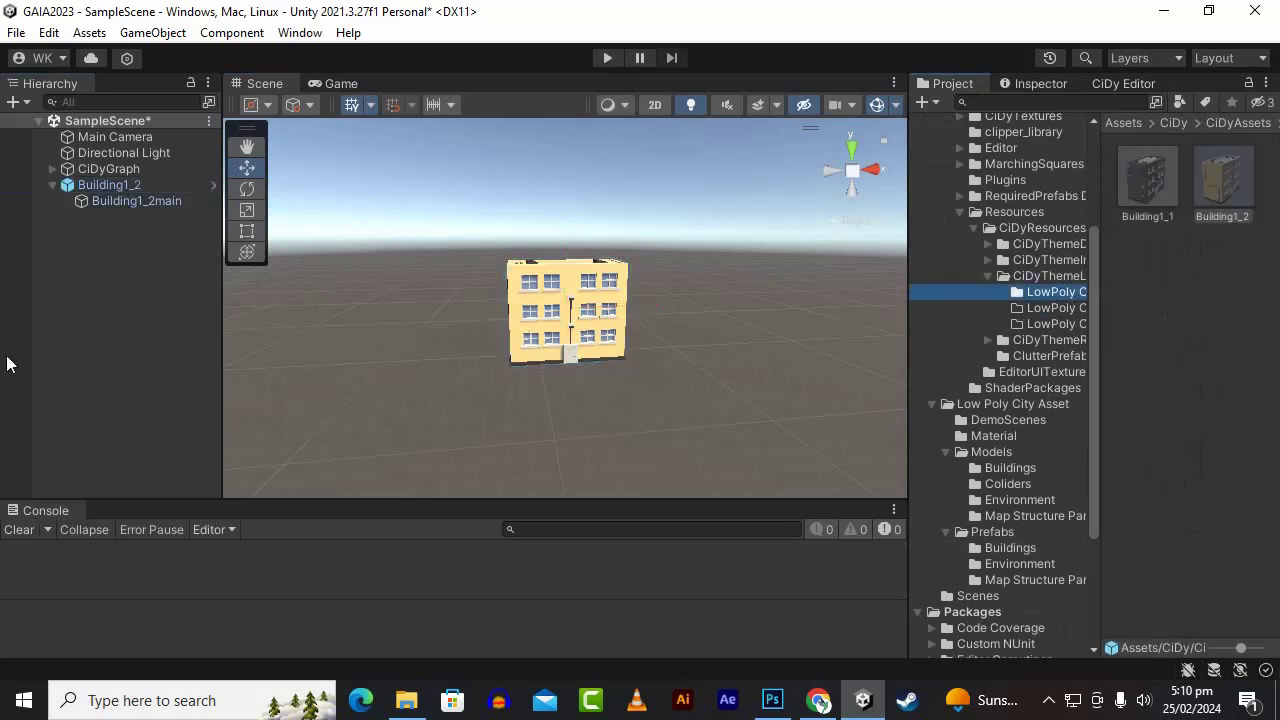
left_click(101, 188)
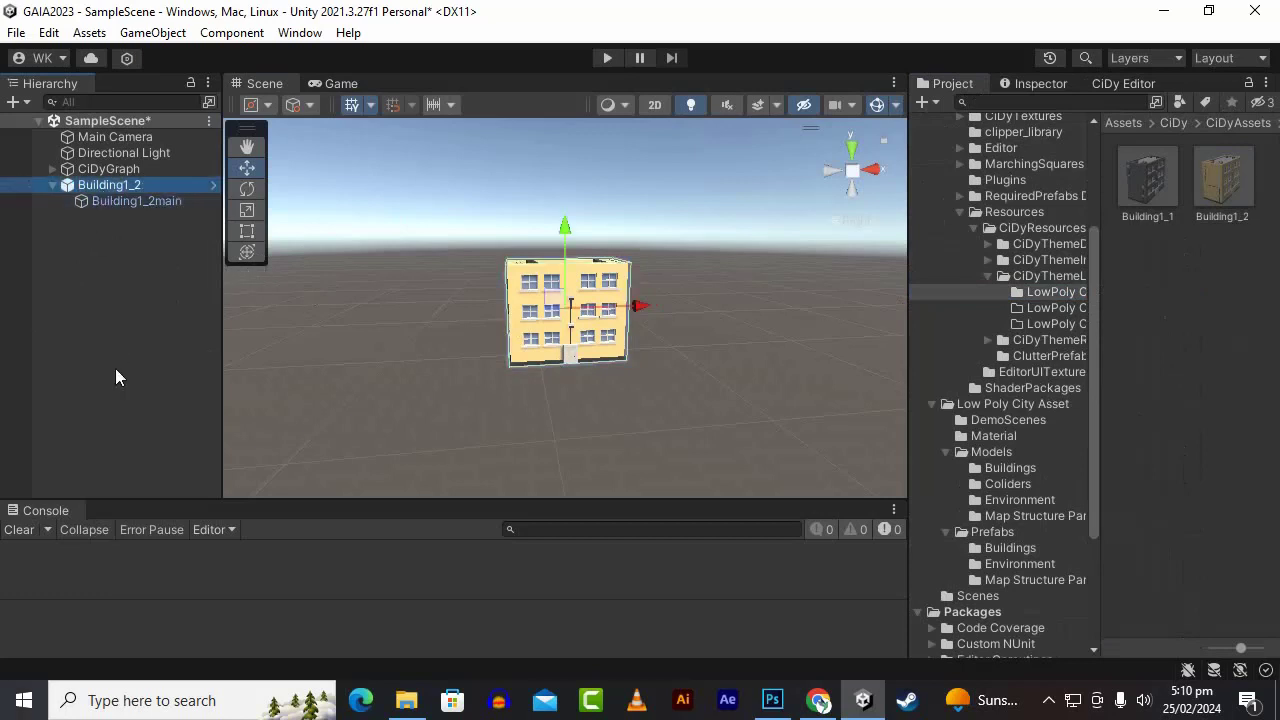
key("Delete")
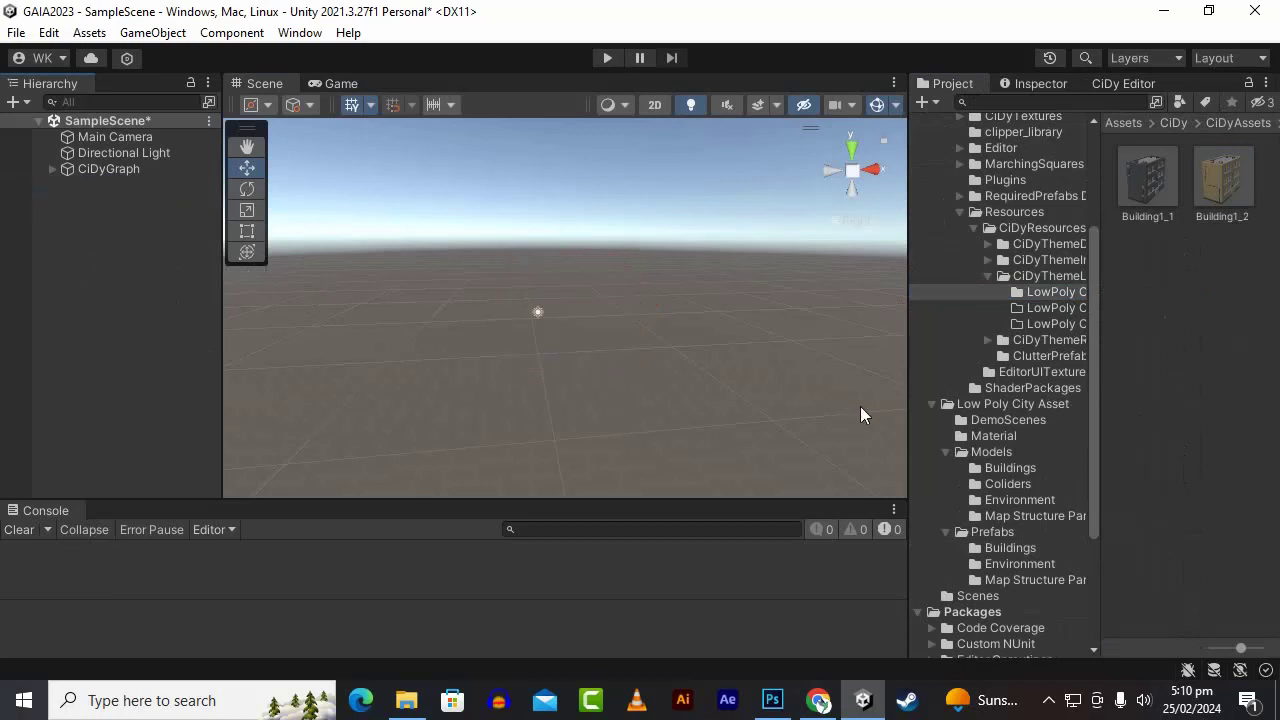